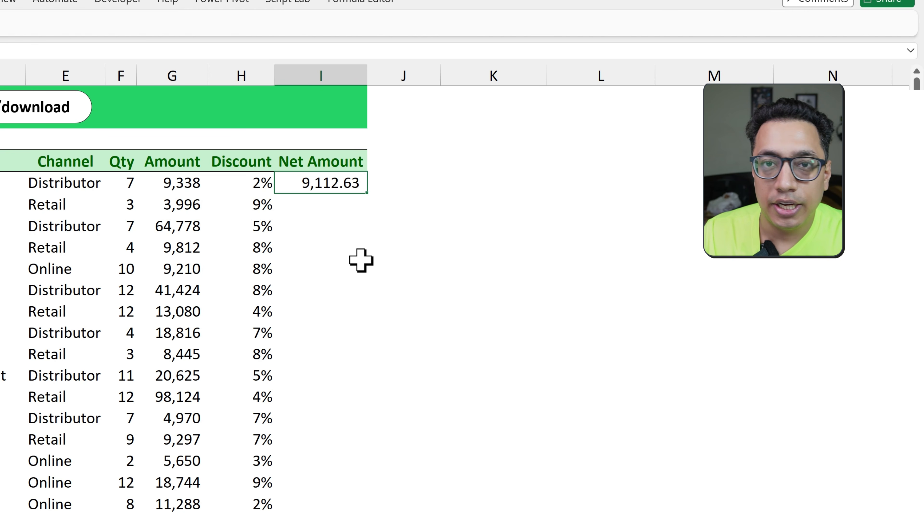
Replace the contents of I5 with a formula that starts with the whole Amount range G5:G84
{"action": "key", "text": "Delete"}
{"action": "type", "text": "="}
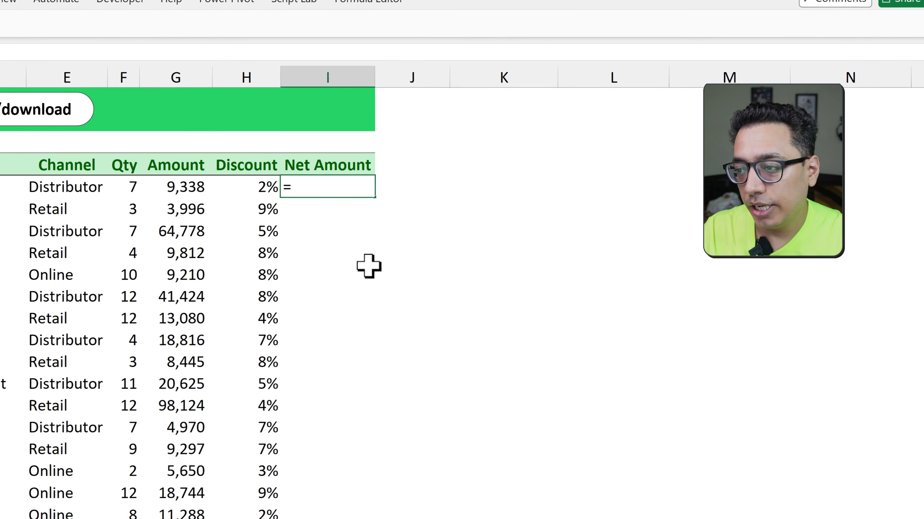
{"action": "key", "text": "Left"}
{"action": "key", "text": "Left"}
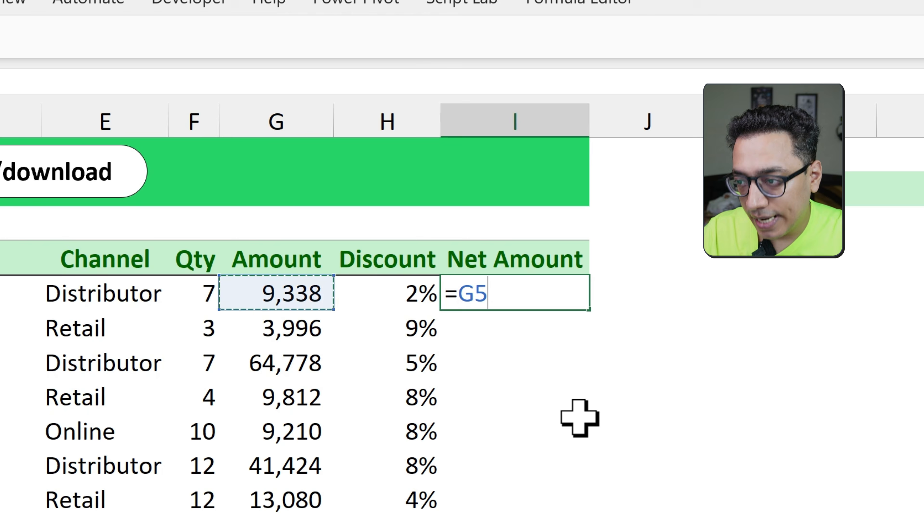
{"action": "key", "text": "ctrl+shift+Down"}
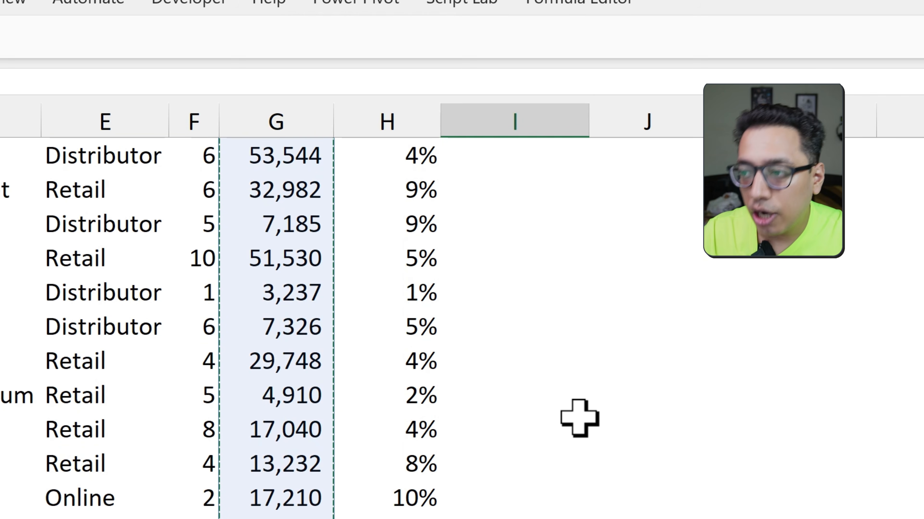
{"action": "key", "text": "ctrl+BackSpace"}
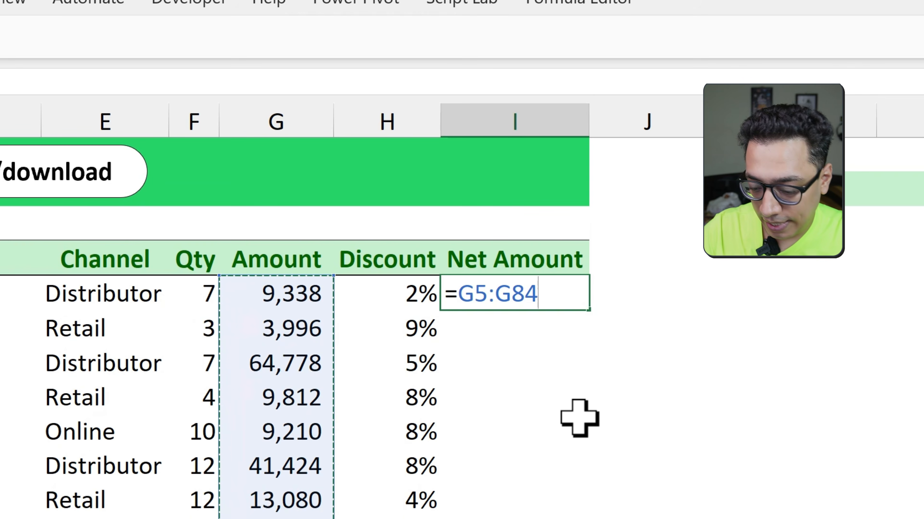
Complete the Net Amount formula in I5 by subtracting (H5:H84*G5:G84) and enter it
{"action": "type", "text": "-"}
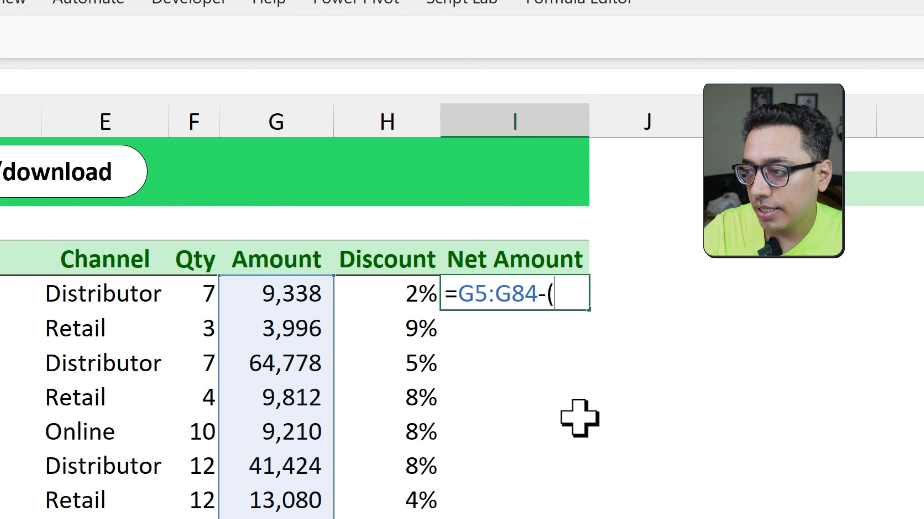
{"action": "type", "text": "("}
{"action": "key", "text": "Left"}
{"action": "key", "text": "ctrl+shift+Down"}
{"action": "key", "text": "ctrl+BackSpace"}
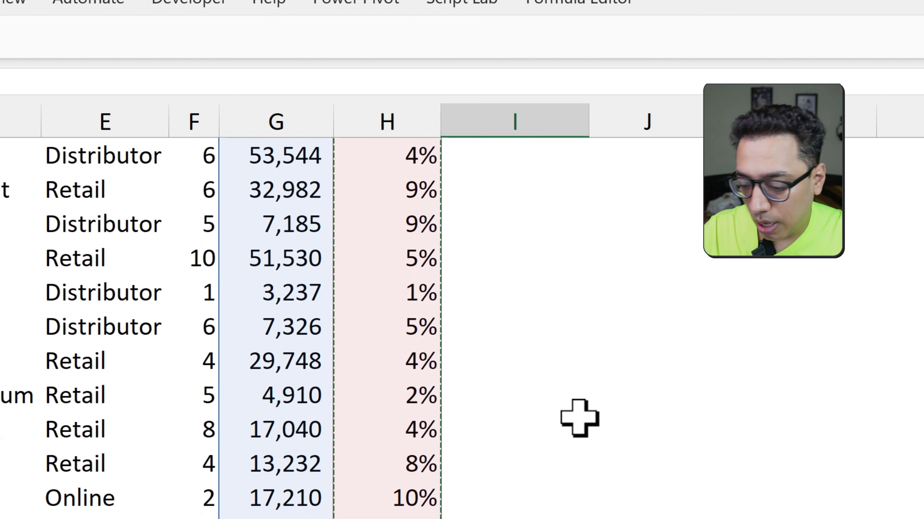
{"action": "type", "text": "*"}
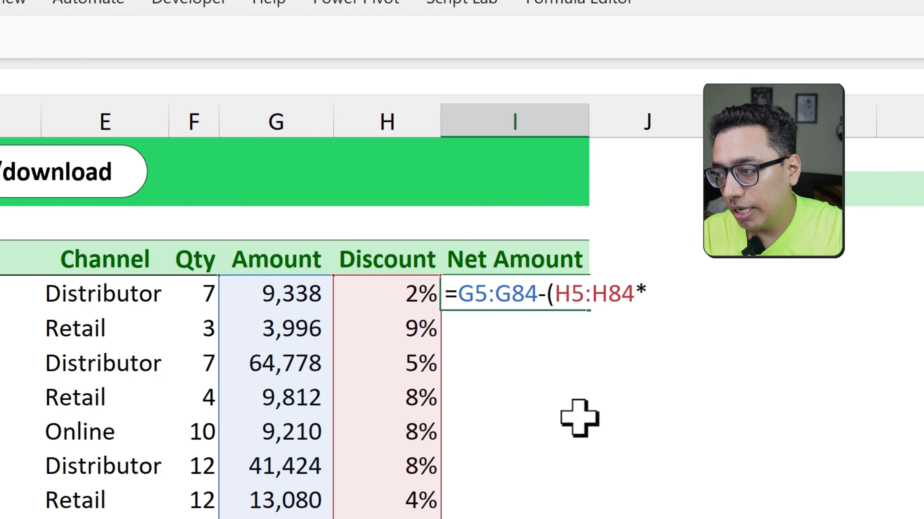
{"action": "key", "text": "Left"}
{"action": "key", "text": "Left"}
{"action": "key", "text": "ctrl+shift+Down"}
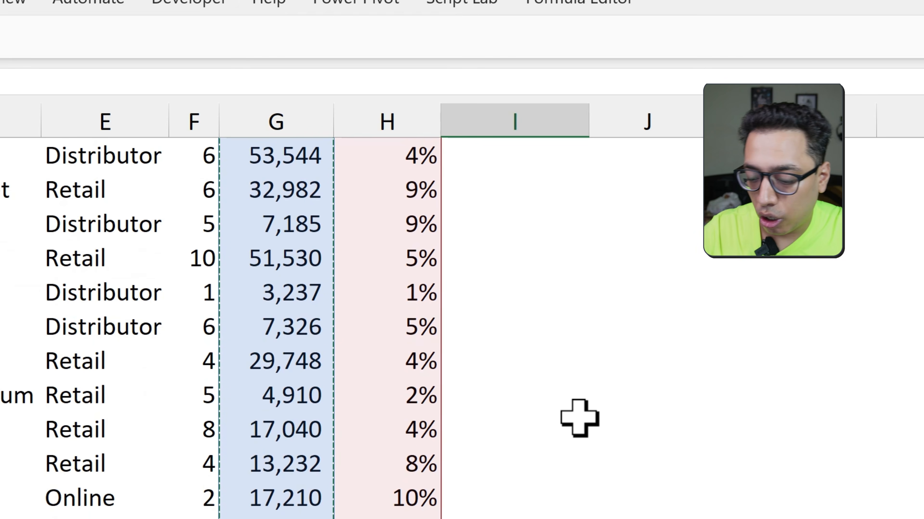
{"action": "key", "text": "ctrl+BackSpace"}
{"action": "type", "text": ")"}
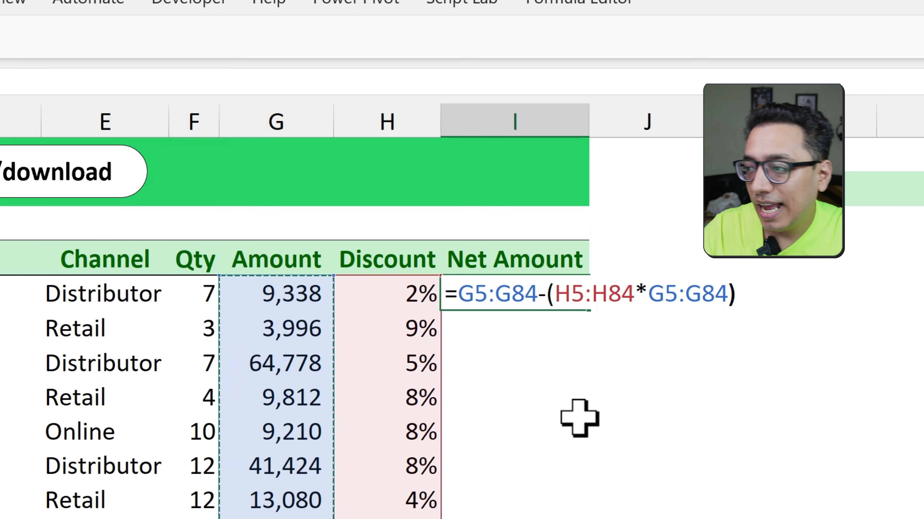
{"action": "key", "text": "ctrl+Return"}
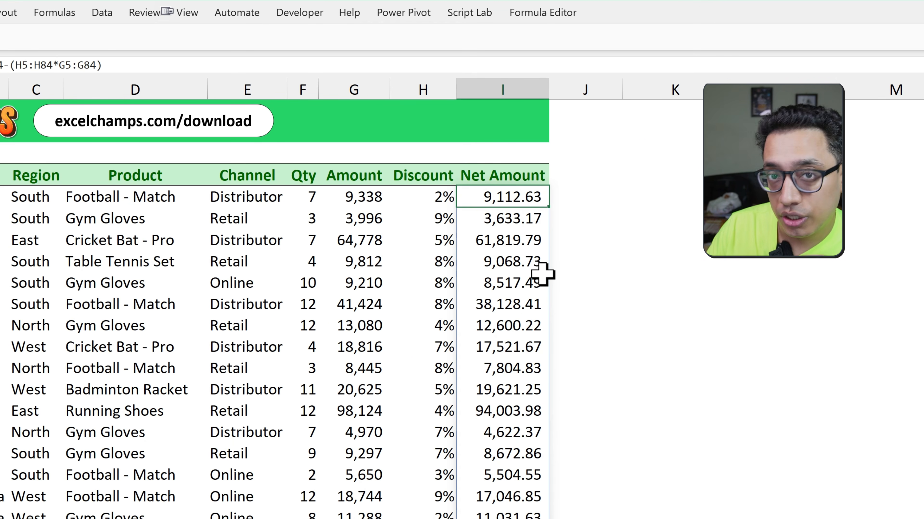
Examine the spilled Net Amount results in column I by checking several cells down the range
{"action": "scroll", "coordinate": [508, 372], "scroll_direction": "down", "scroll_amount": 5}
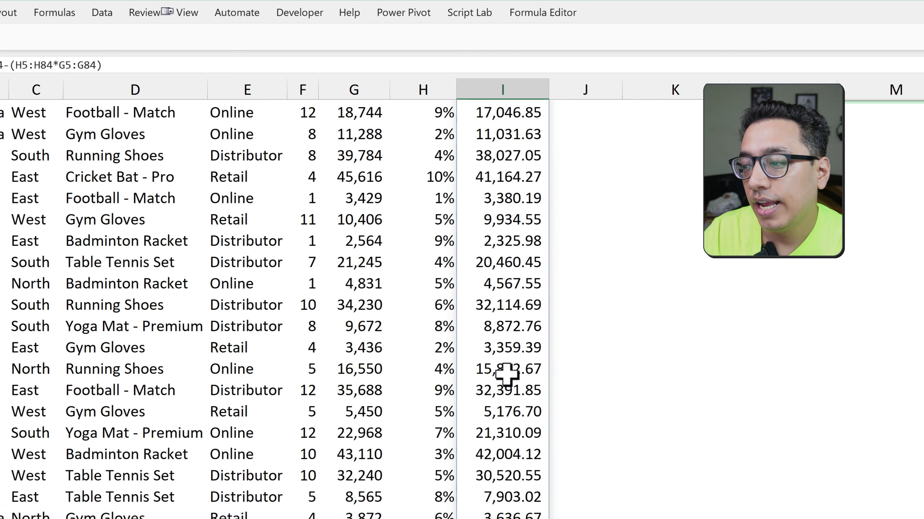
{"action": "scroll", "coordinate": [507, 372], "scroll_direction": "up", "scroll_amount": 5}
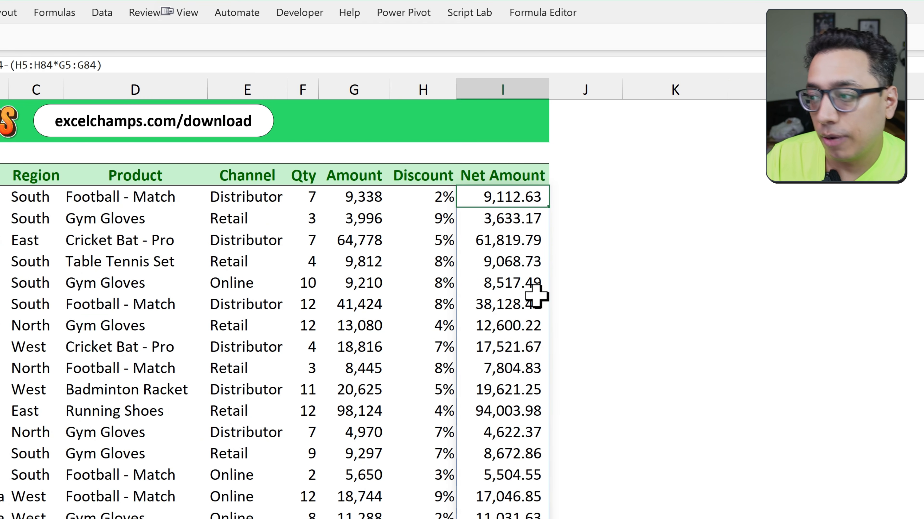
{"action": "left_click", "coordinate": [511, 324]}
{"action": "left_click", "coordinate": [508, 387]}
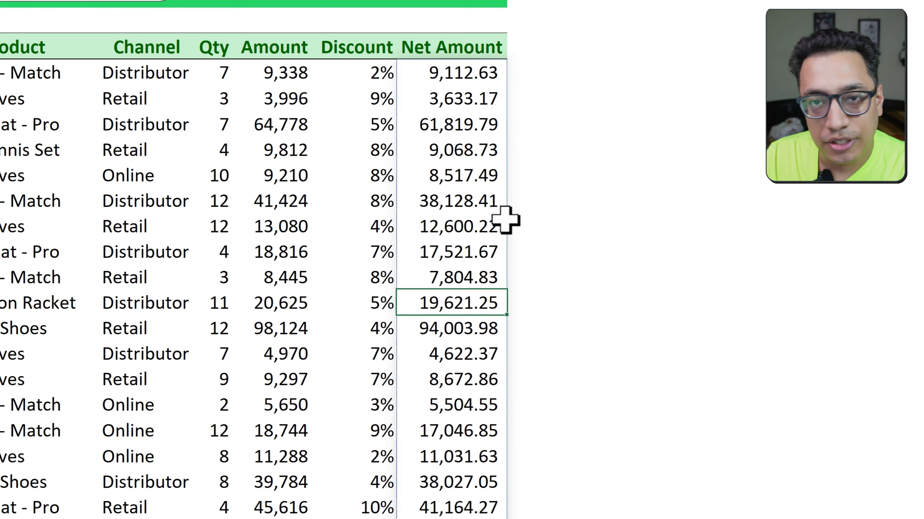
{"action": "left_click", "coordinate": [479, 232]}
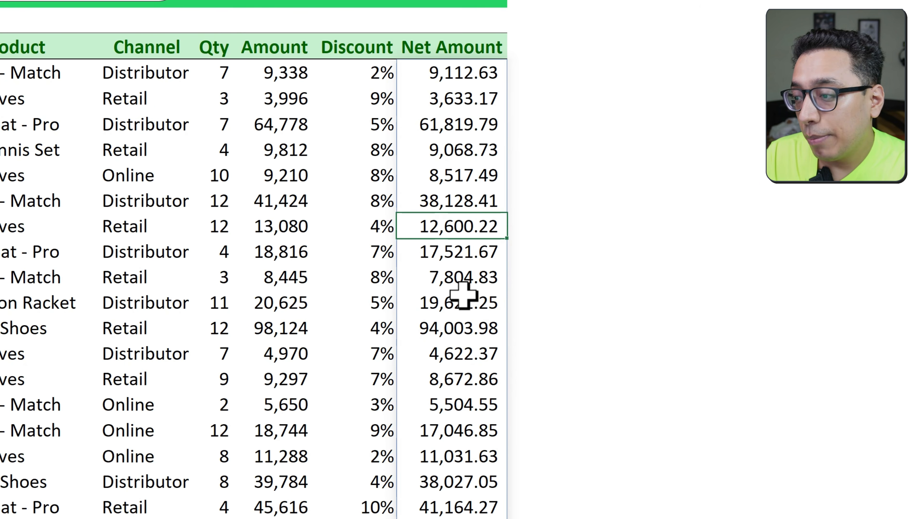
{"action": "left_click", "coordinate": [458, 354]}
{"action": "left_click", "coordinate": [458, 435]}
{"action": "left_click", "coordinate": [445, 484]}
{"action": "left_click", "coordinate": [448, 380]}
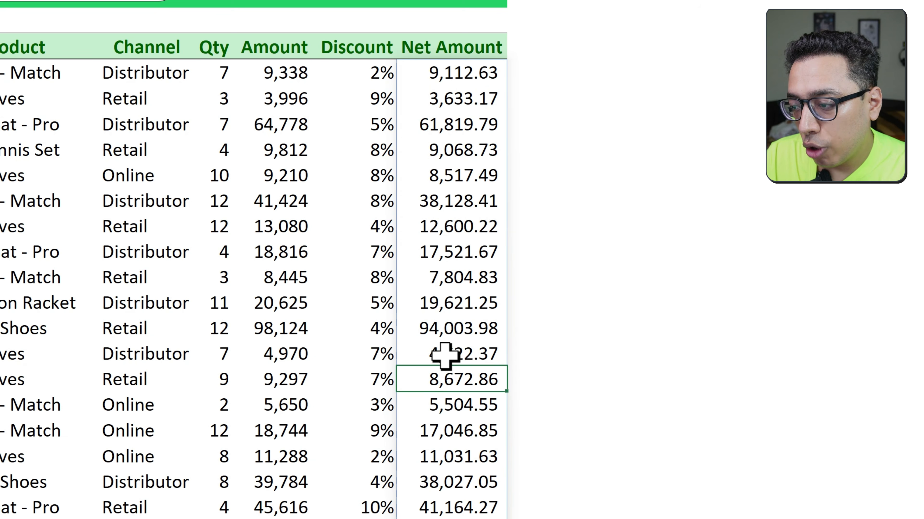
{"action": "left_click", "coordinate": [450, 329]}
Clear the formula from the first Net Amount cell, I5, and undo the deletion
{"action": "left_click", "coordinate": [484, 84]}
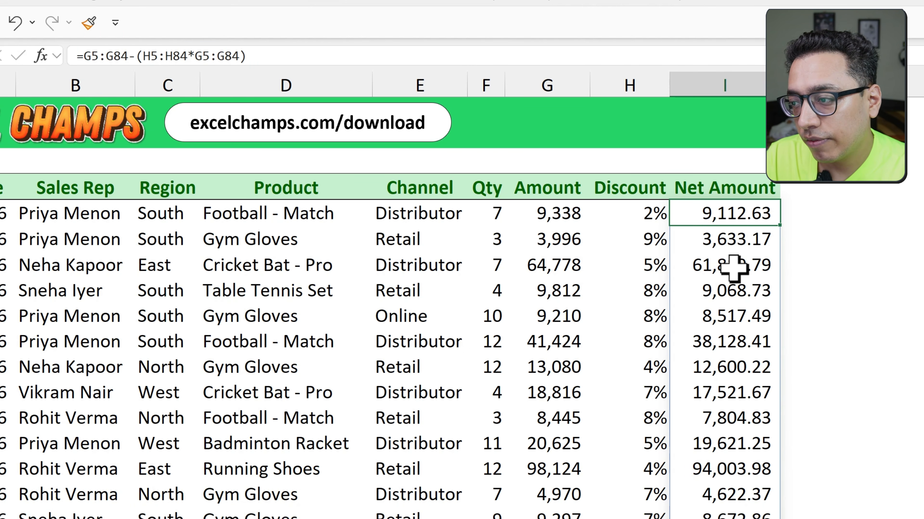
{"action": "key", "text": "Delete"}
{"action": "key", "text": "ctrl+z"}
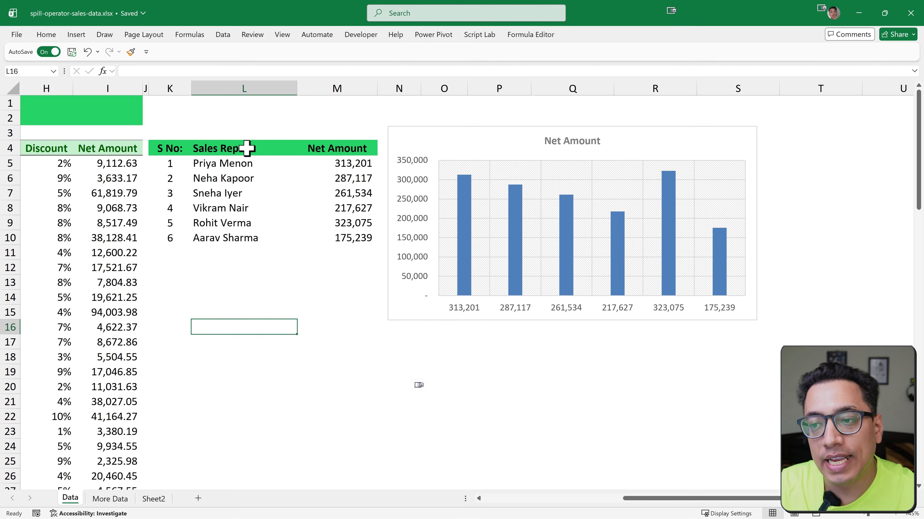
Switch the summary table's category in L4 to Region, Product and Channel in turn
{"action": "left_click", "coordinate": [247, 149]}
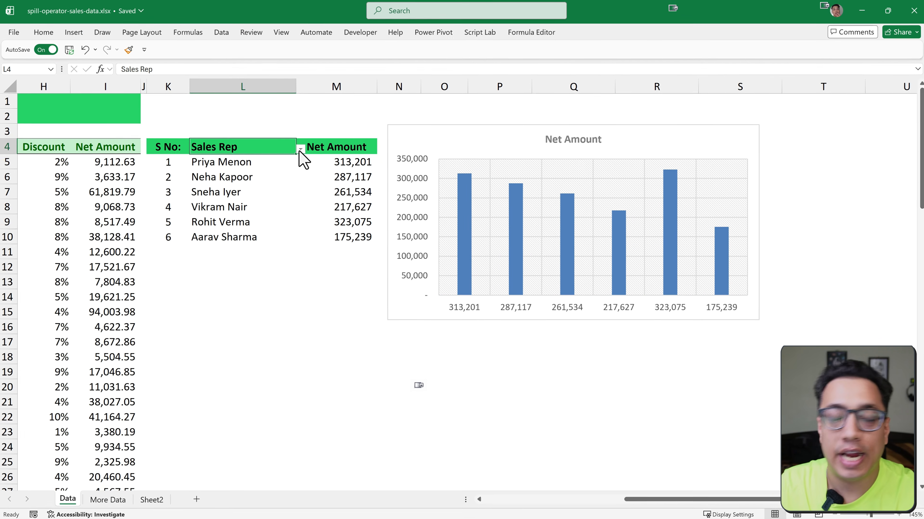
{"action": "left_click", "coordinate": [301, 151]}
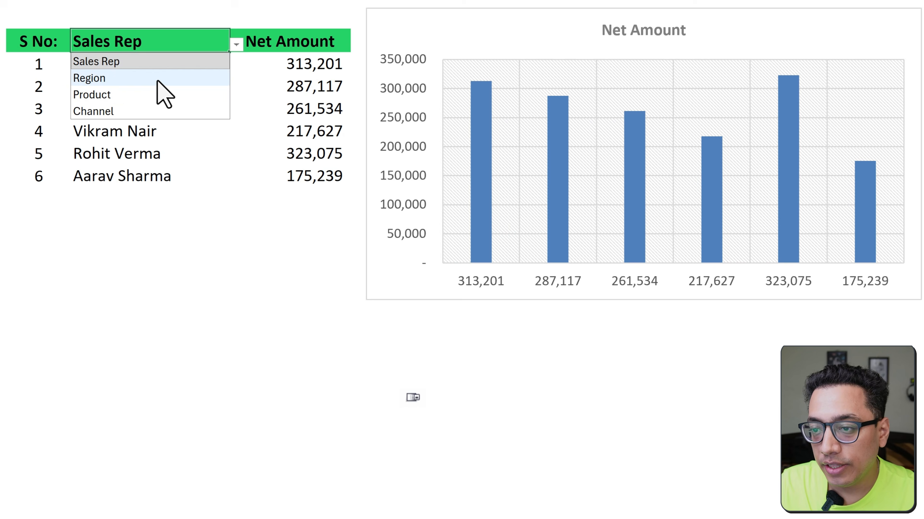
{"action": "left_click", "coordinate": [157, 81]}
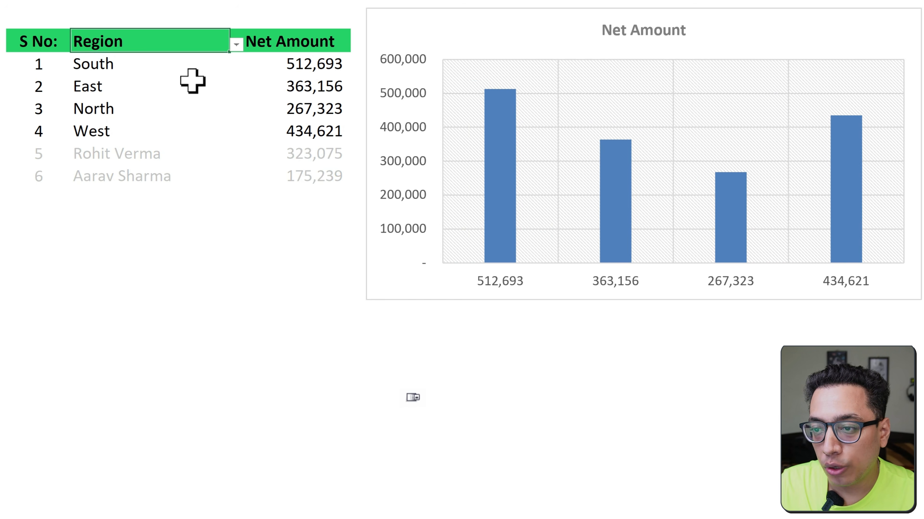
{"action": "left_click", "coordinate": [236, 45]}
{"action": "left_click", "coordinate": [159, 97]}
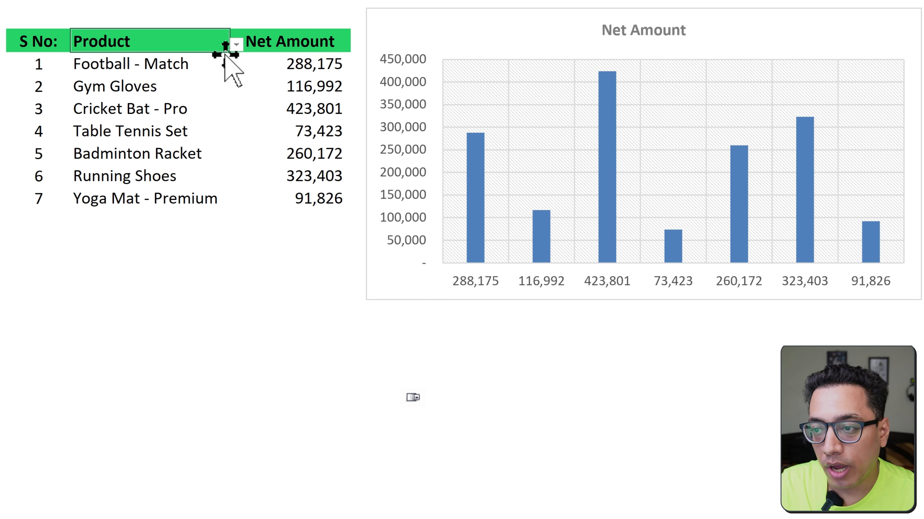
{"action": "left_click", "coordinate": [237, 45]}
{"action": "left_click", "coordinate": [158, 111]}
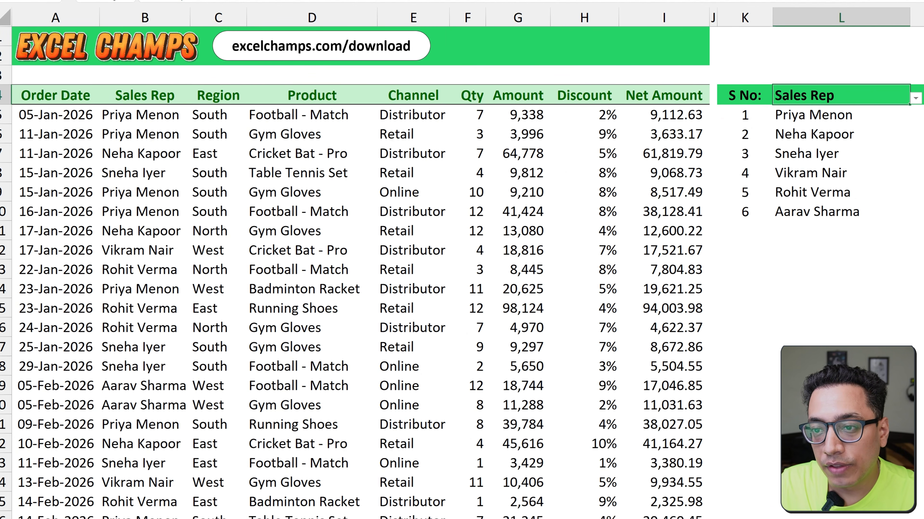
Review the Sales Rep, Region, Product and Channel column headers in row 4 of the sales data
{"action": "left_click", "coordinate": [105, 84]}
{"action": "key", "text": "Right"}
{"action": "key", "text": "Right"}
{"action": "key", "text": "Right"}
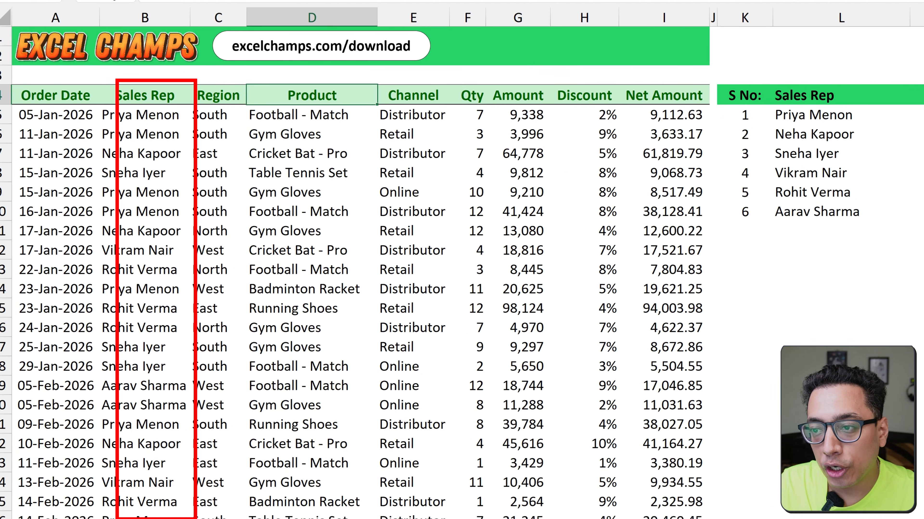
{"action": "key", "text": "Left"}
{"action": "key", "text": "Left"}
{"action": "key", "text": "Left"}
{"action": "key", "text": "Right"}
{"action": "key", "text": "Right"}
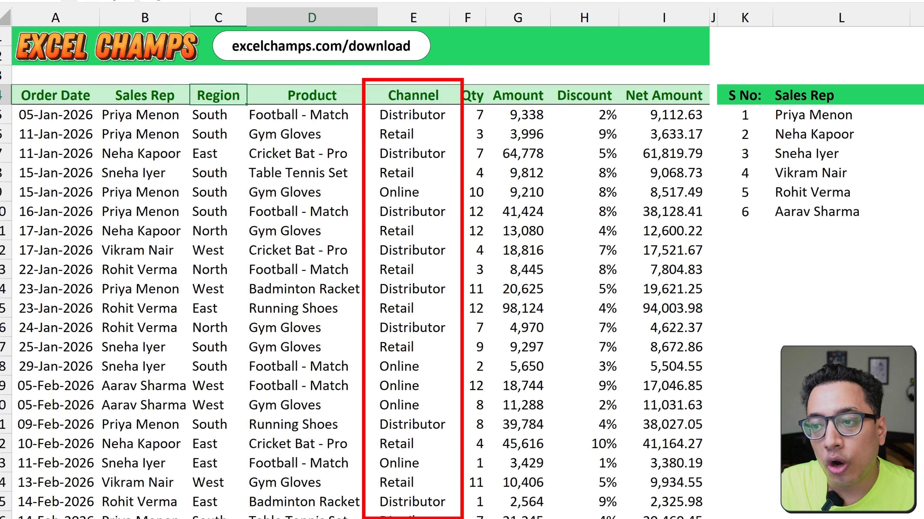
{"action": "key", "text": "Right"}
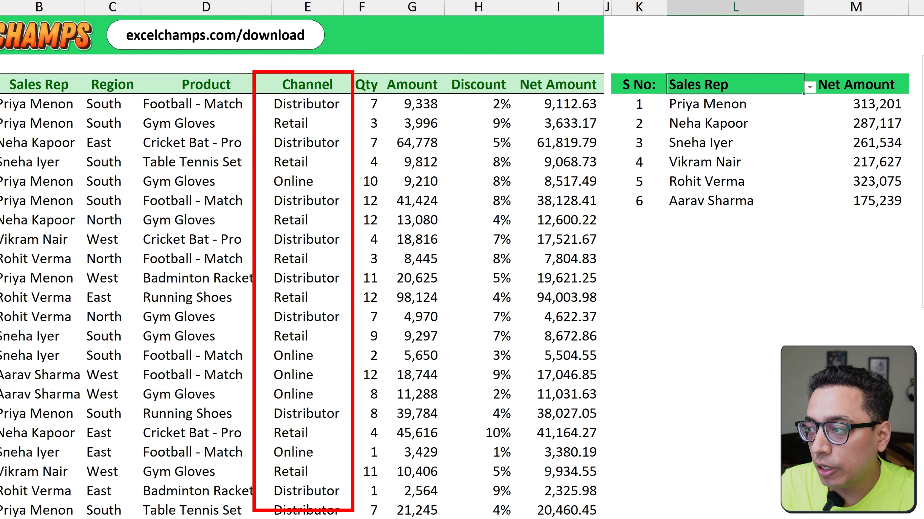
Set the summary category in L4 to Region, change it to Product, and view the chart beside the table
{"action": "left_click", "coordinate": [886, 95]}
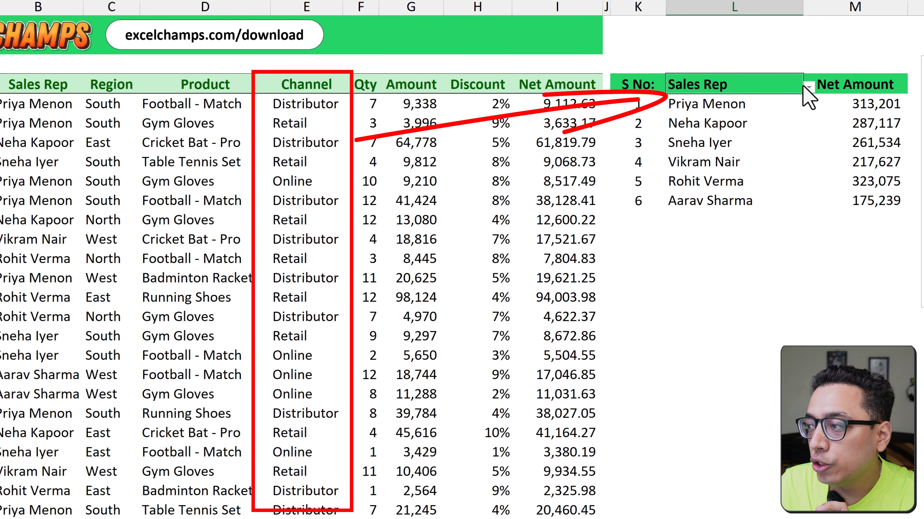
{"action": "left_click", "coordinate": [808, 87]}
{"action": "left_click", "coordinate": [787, 109]}
{"action": "left_click", "coordinate": [804, 88]}
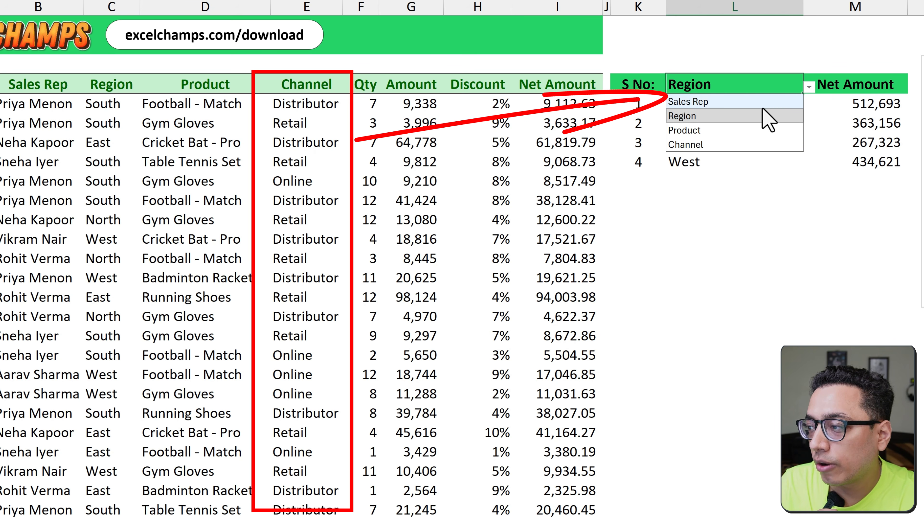
{"action": "left_click", "coordinate": [690, 131]}
{"action": "scroll", "coordinate": [454, 310], "scroll_direction": "right", "scroll_amount": 3}
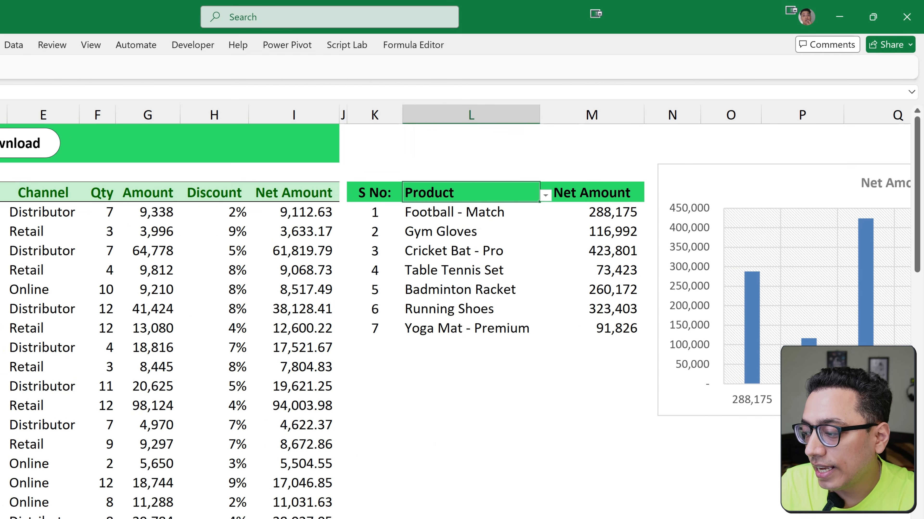
{"action": "scroll", "coordinate": [455, 272], "scroll_direction": "right", "scroll_amount": 5}
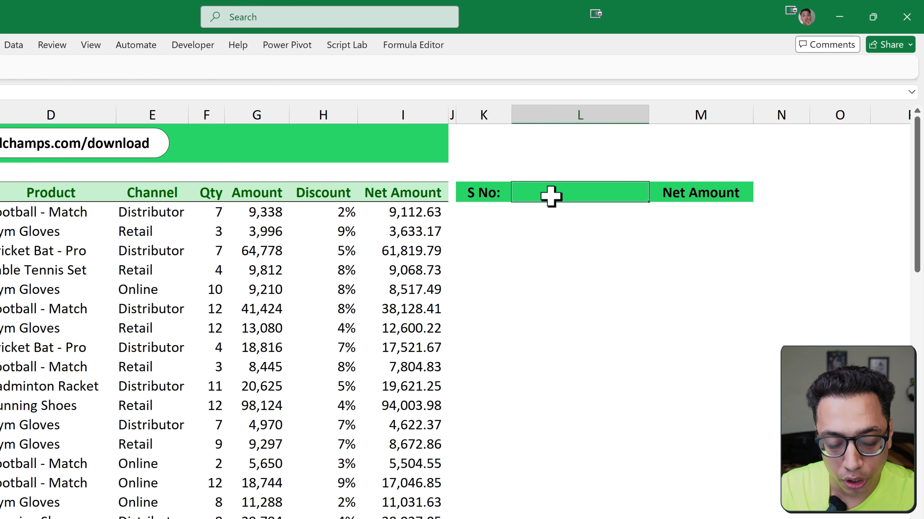
Add list data validation to the empty header cell L4 with the source range =$B$4:$E$4
{"action": "key", "text": "alt+a"}
{"action": "key", "text": "v"}
{"action": "key", "text": "v"}
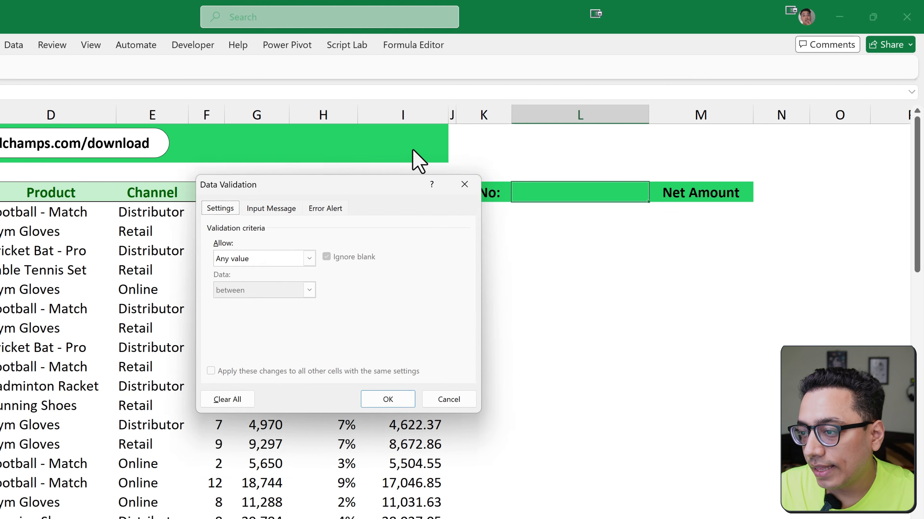
{"action": "left_click", "coordinate": [332, 197]}
{"action": "left_click", "coordinate": [312, 240]}
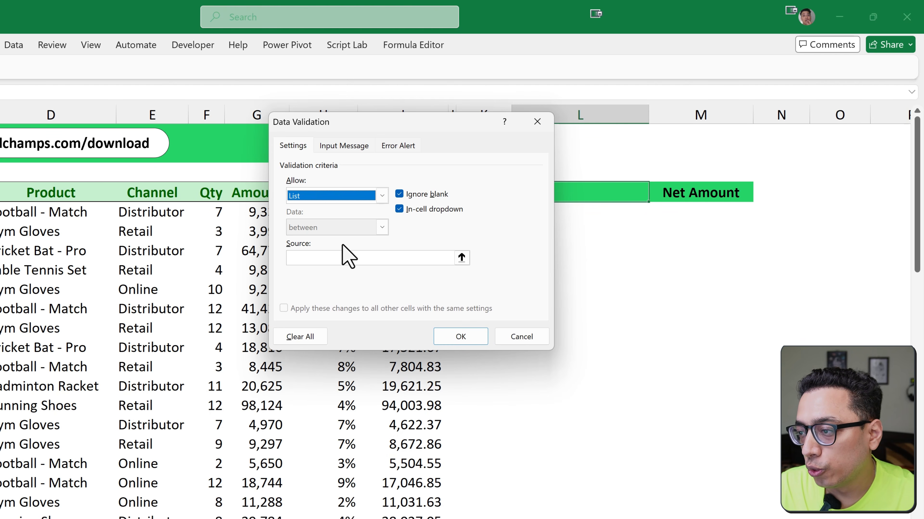
{"action": "left_click", "coordinate": [461, 258]}
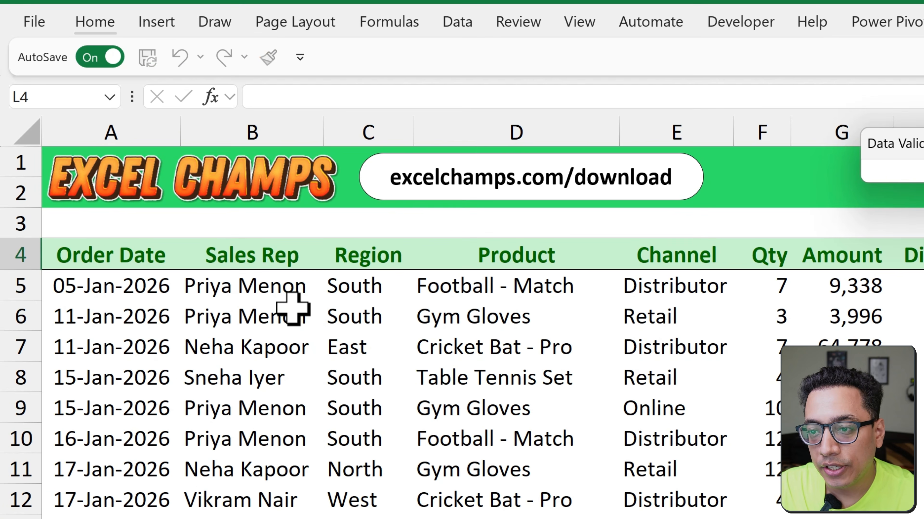
{"action": "left_click_drag", "start_coordinate": [256, 252], "coordinate": [628, 253]}
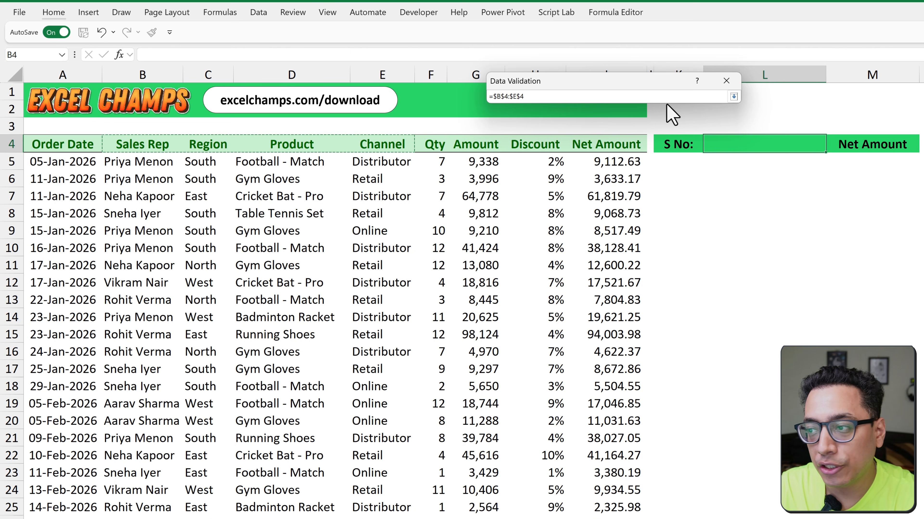
{"action": "left_click", "coordinate": [733, 96]}
{"action": "left_click", "coordinate": [657, 280]}
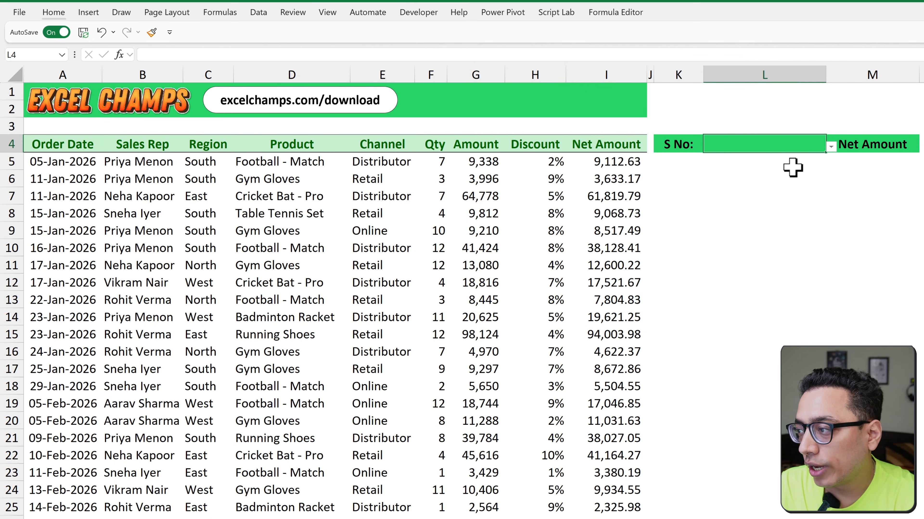
Choose Region from the new dropdown list in L4 and go to L5
{"action": "left_click", "coordinate": [831, 146]}
{"action": "left_click", "coordinate": [789, 172]}
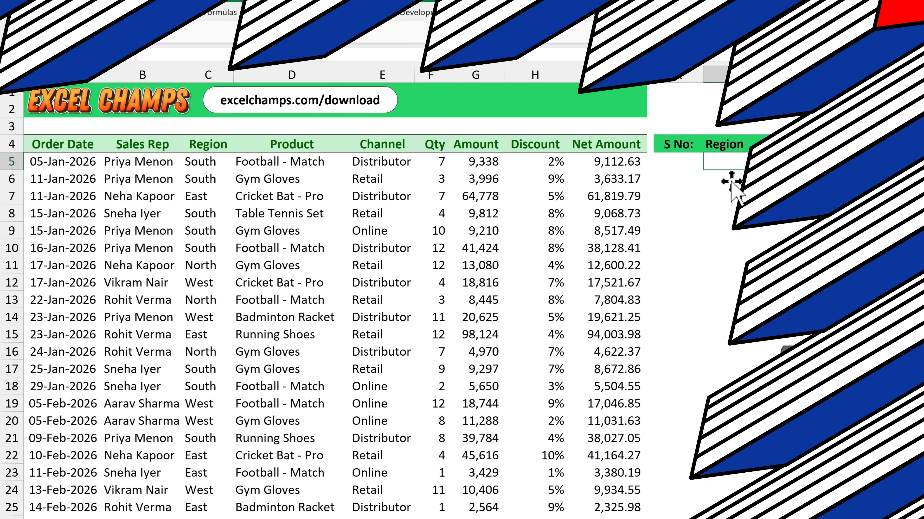
{"action": "key", "text": "Return"}
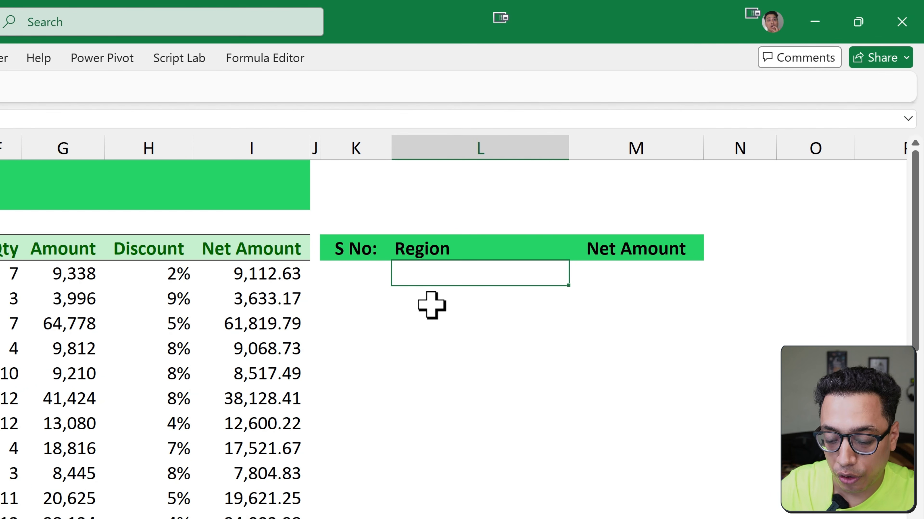
Start a formula in L5 with INDEX nested inside UNIQUE
{"action": "type", "text": "=Uni"}
{"action": "key", "text": "Down"}
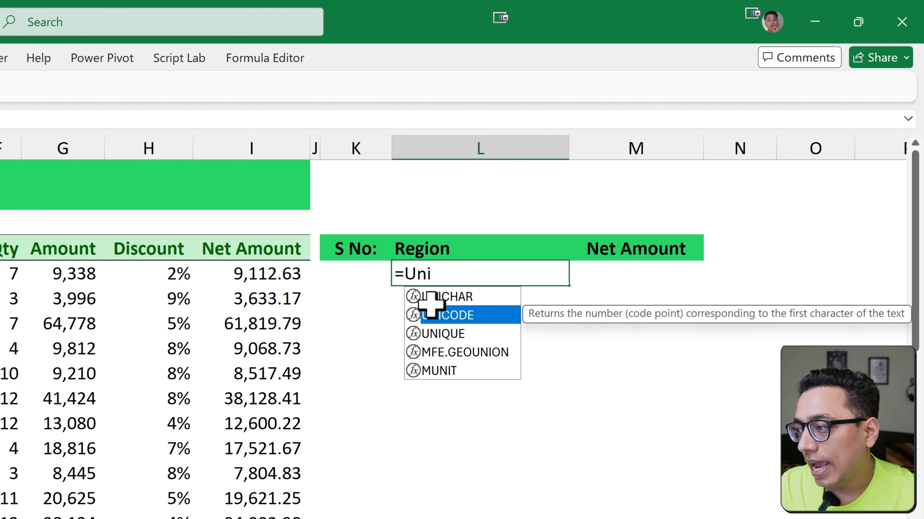
{"action": "key", "text": "Down"}
{"action": "key", "text": "Tab"}
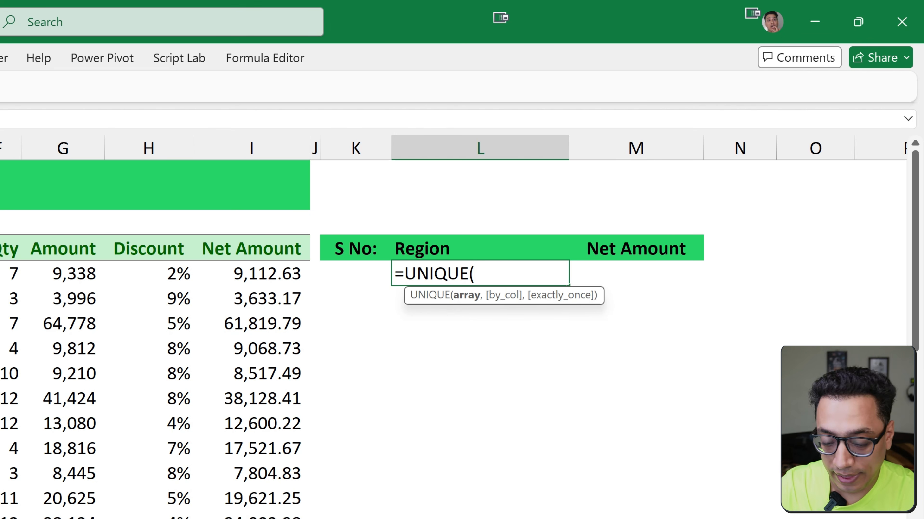
{"action": "type", "text": "Ind"}
{"action": "key", "text": "Tab"}
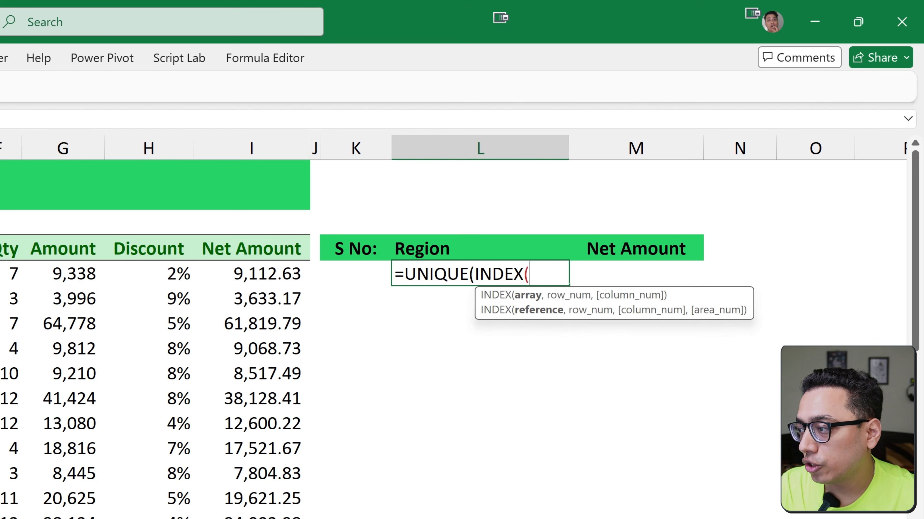
Use the data range B5:E83 as the INDEX array and leave the row number argument empty
{"action": "key", "text": "ctrl+Left"}
{"action": "key", "text": "ctrl+Left"}
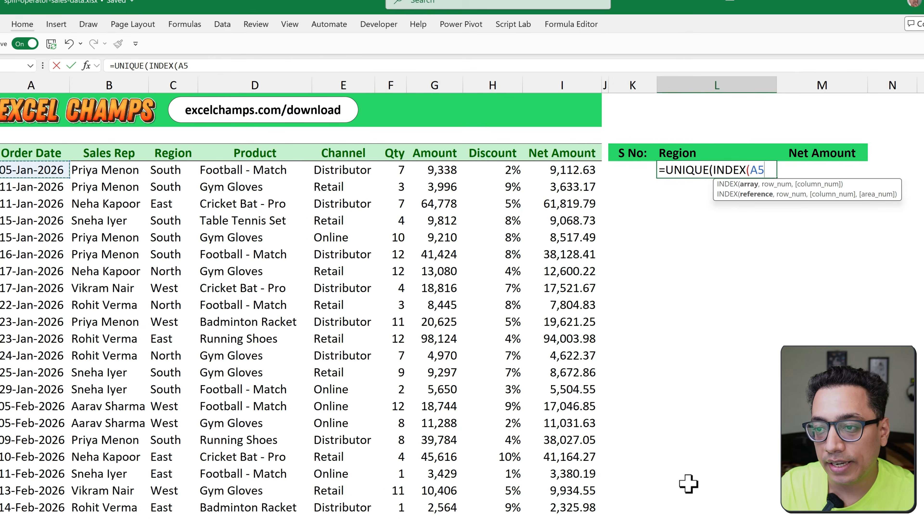
{"action": "key", "text": "Right"}
{"action": "key", "text": "ctrl+shift+Down"}
{"action": "key", "text": "shift+Right"}
{"action": "key", "text": "shift+Right"}
{"action": "key", "text": "shift+Right"}
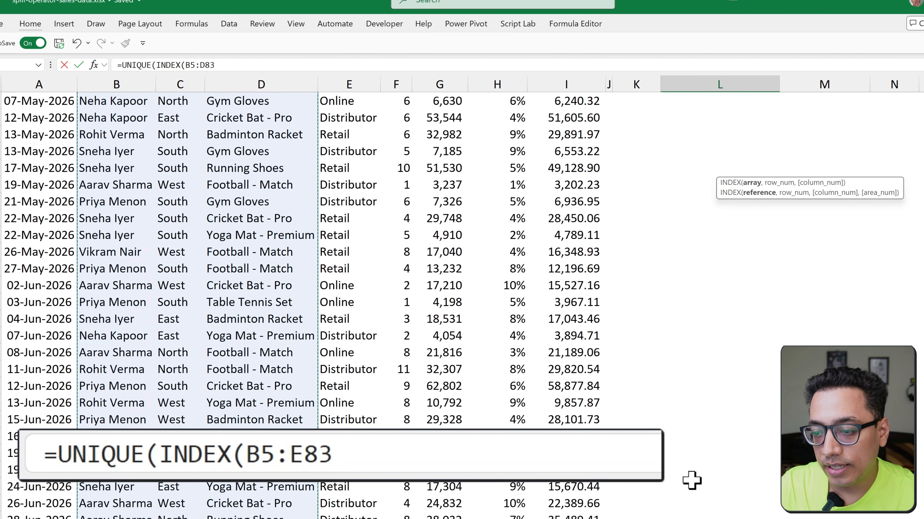
{"action": "key", "text": "ctrl+BackSpace"}
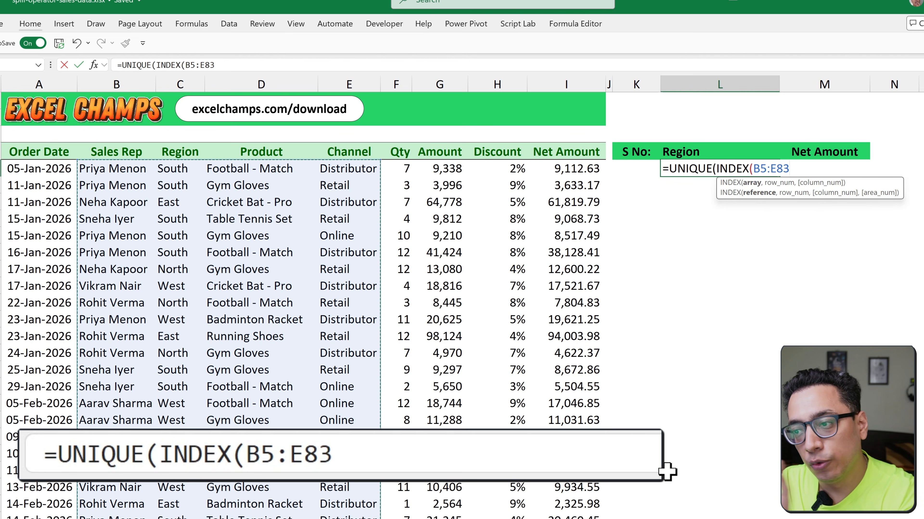
{"action": "type", "text": ","}
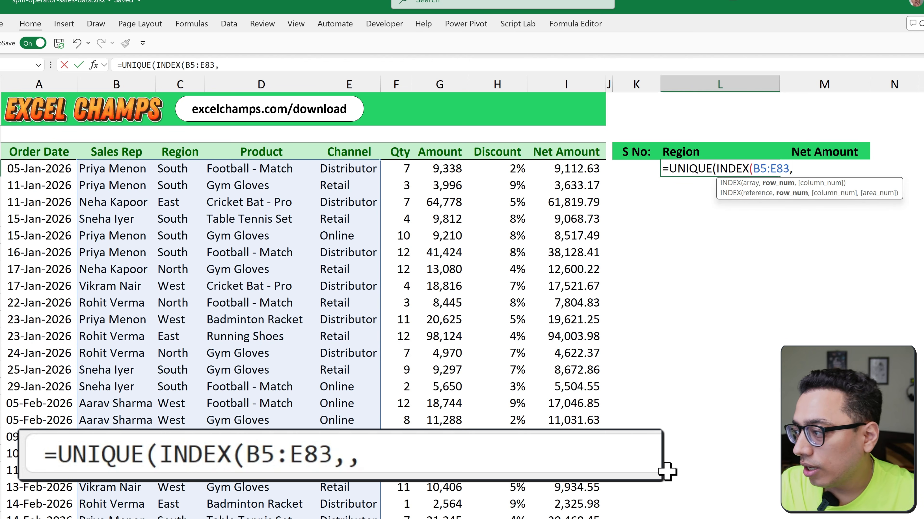
{"action": "type", "text": ",Xm"}
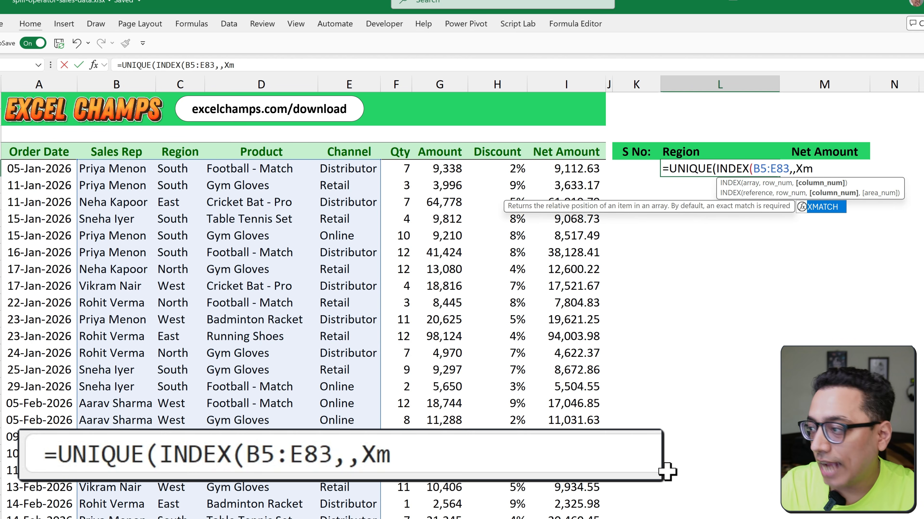
Complete the L5 formula with XMATCH(L4,B4:E4,0) as the column number and enter it
{"action": "key", "text": "Tab"}
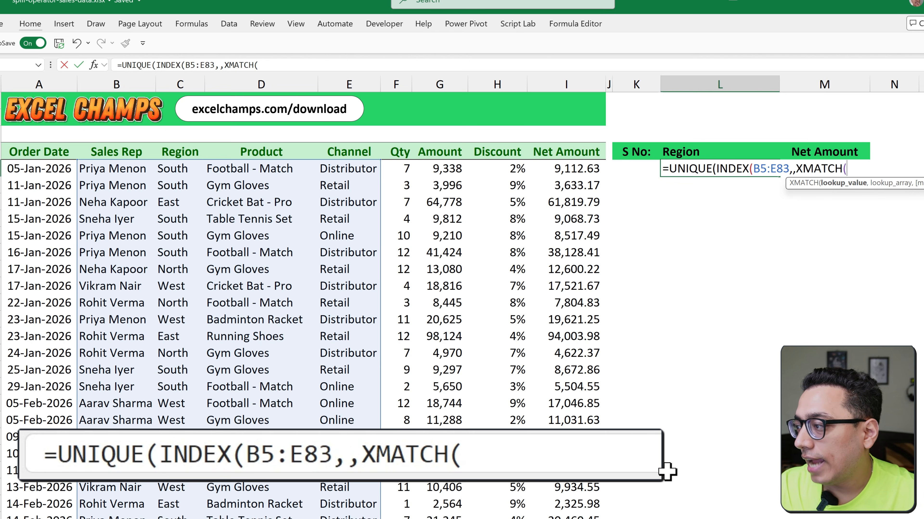
{"action": "key", "text": "Up"}
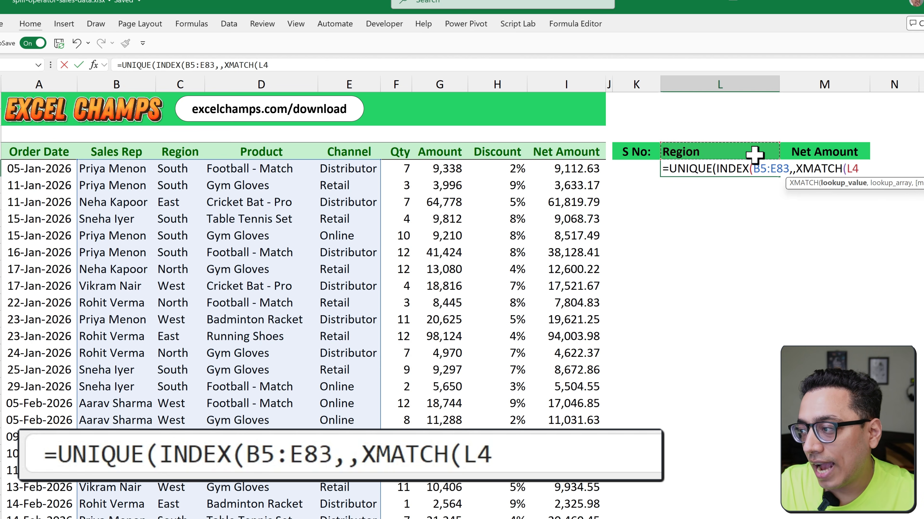
{"action": "type", "text": ","}
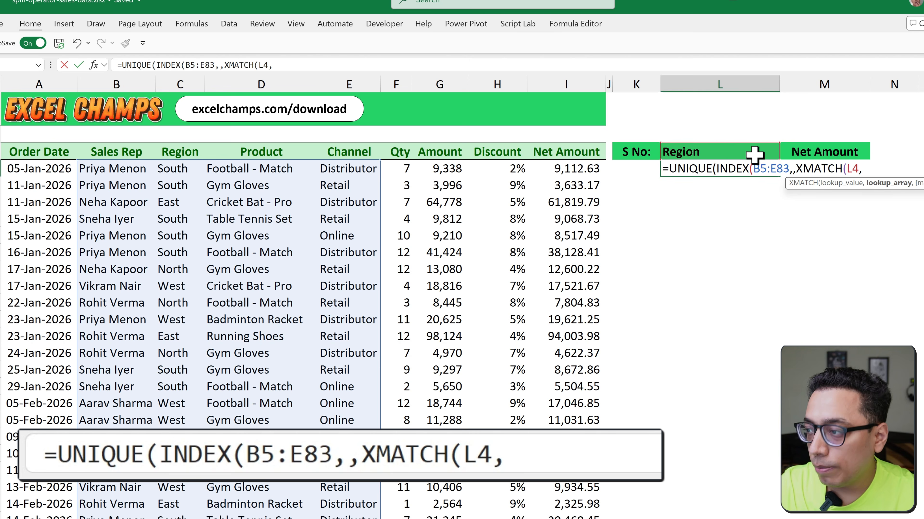
{"action": "left_click_drag", "start_coordinate": [116, 152], "coordinate": [341, 152]}
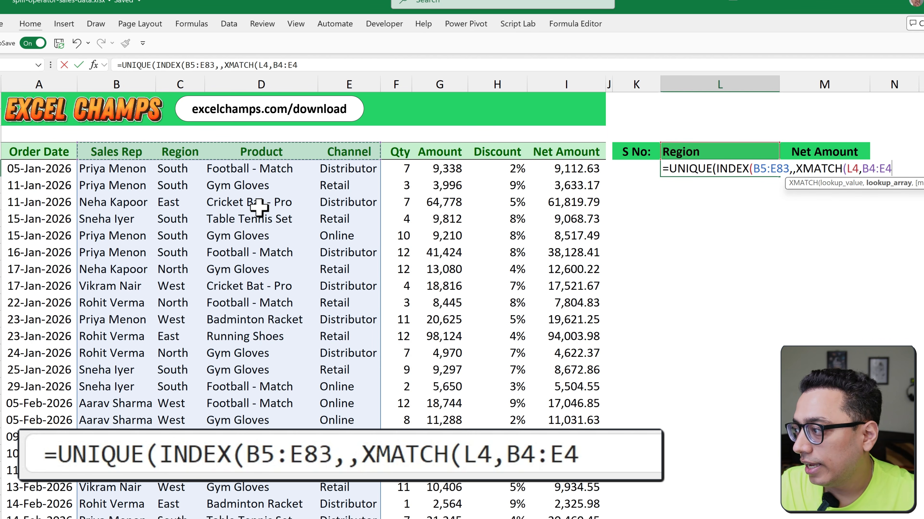
{"action": "type", "text": ",0"}
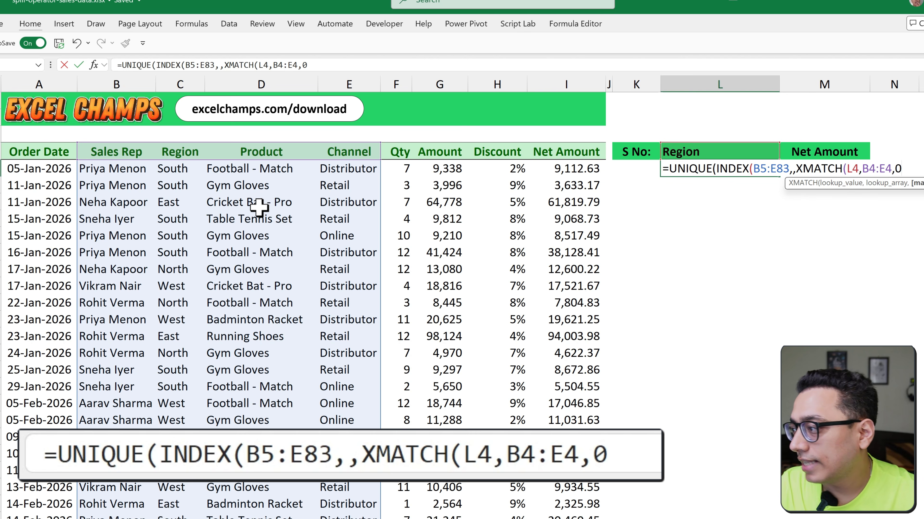
{"action": "type", "text": ")"}
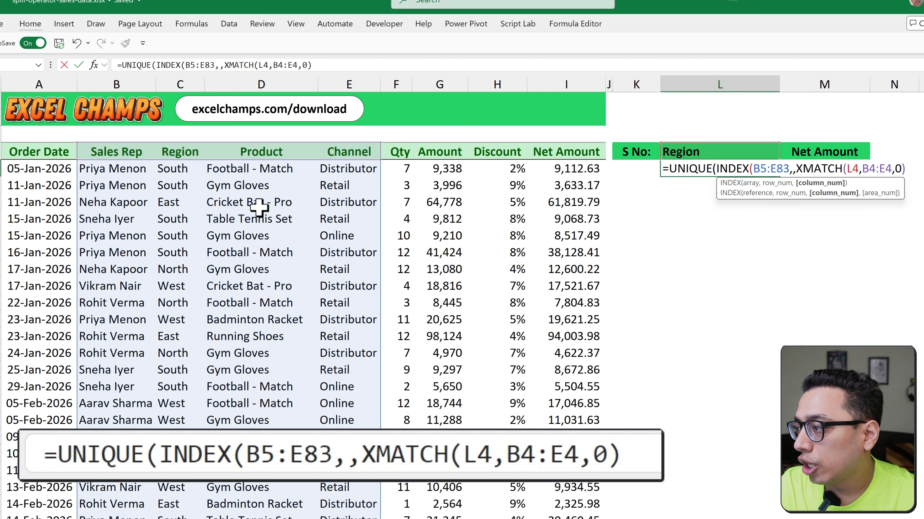
{"action": "type", "text": ")"}
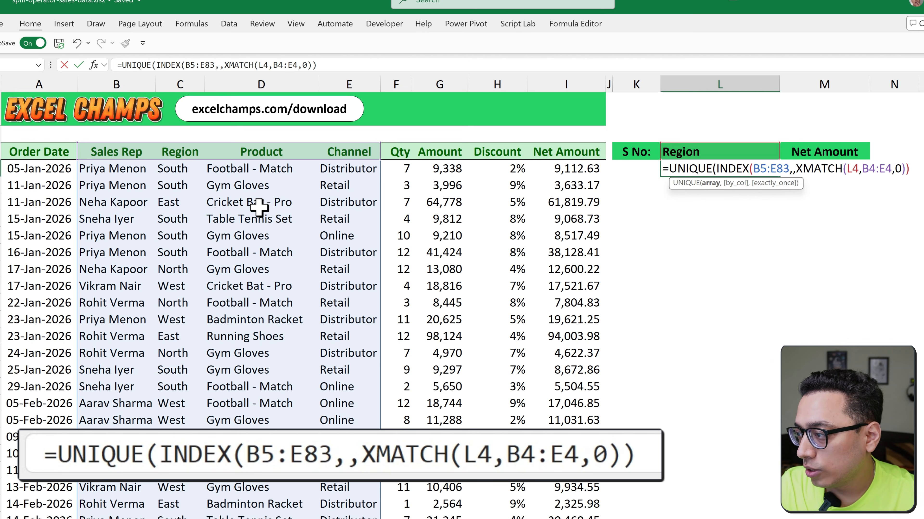
{"action": "type", "text": ")"}
{"action": "key", "text": "Return"}
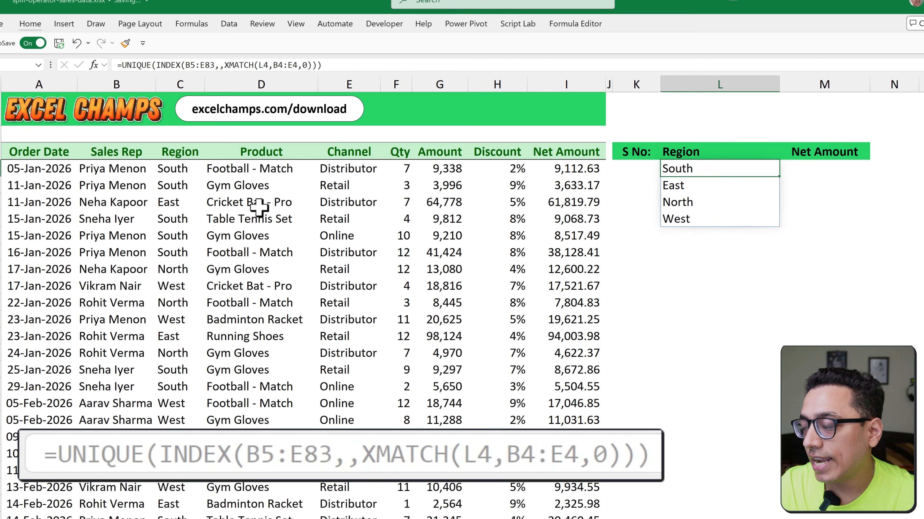
Choose Product as the summary category in the L4 dropdown list
{"action": "key", "text": "Up"}
{"action": "key", "text": "Up"}
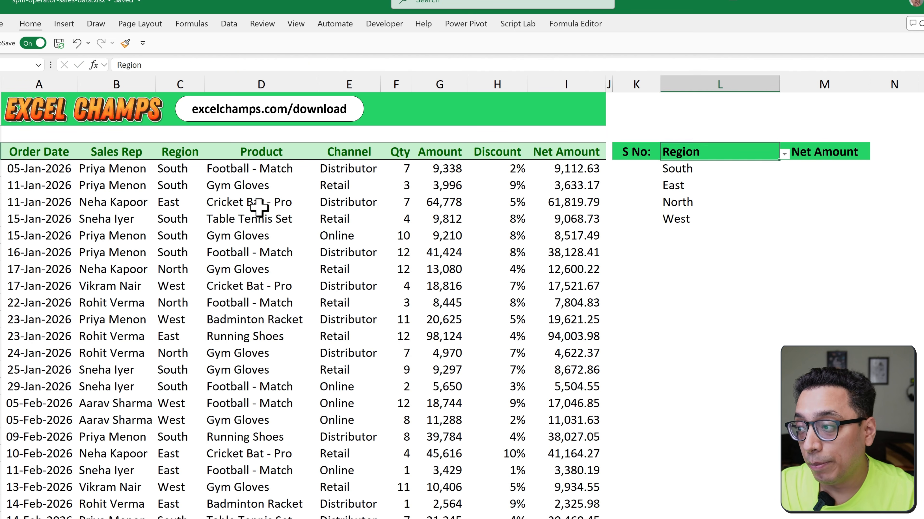
{"action": "key", "text": "alt"}
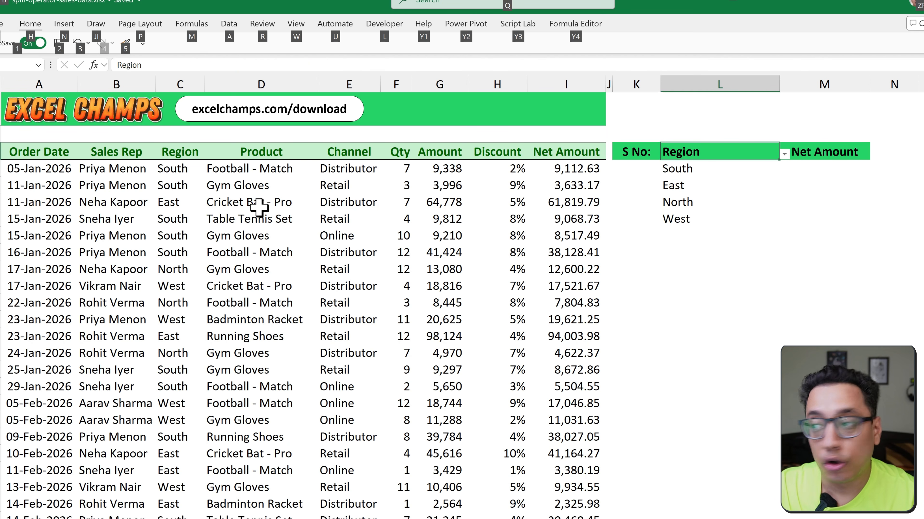
{"action": "key", "text": "alt+Down"}
{"action": "key", "text": "Down"}
{"action": "key", "text": "Return"}
Switch the L4 category to Sales Rep and back to Product to test the spilled list
{"action": "key", "text": "alt+Down"}
{"action": "key", "text": "Up"}
{"action": "key", "text": "Up"}
{"action": "key", "text": "Return"}
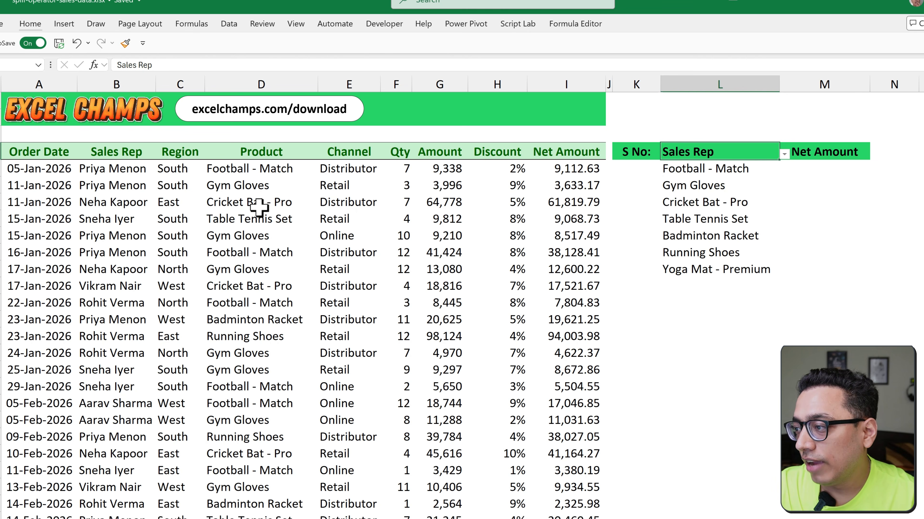
{"action": "key", "text": "alt+Down"}
{"action": "key", "text": "Down"}
{"action": "key", "text": "Down"}
{"action": "key", "text": "Return"}
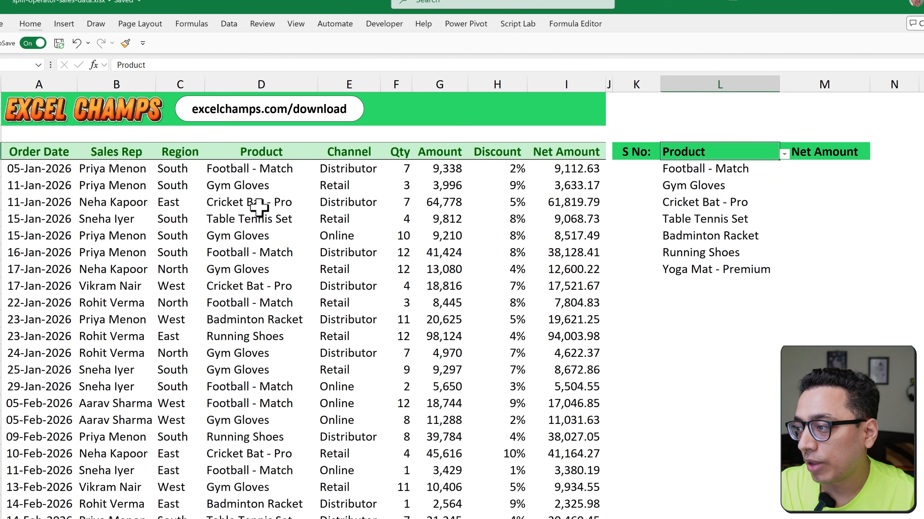
Start a formula in M5 under Net Amount with INDEX nested inside SUMIF
{"action": "key", "text": "Right"}
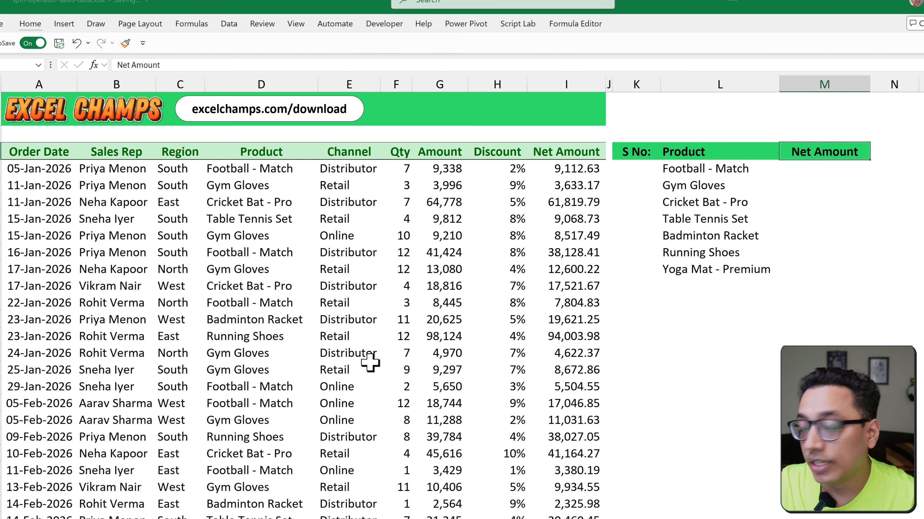
{"action": "left_click", "coordinate": [818, 168]}
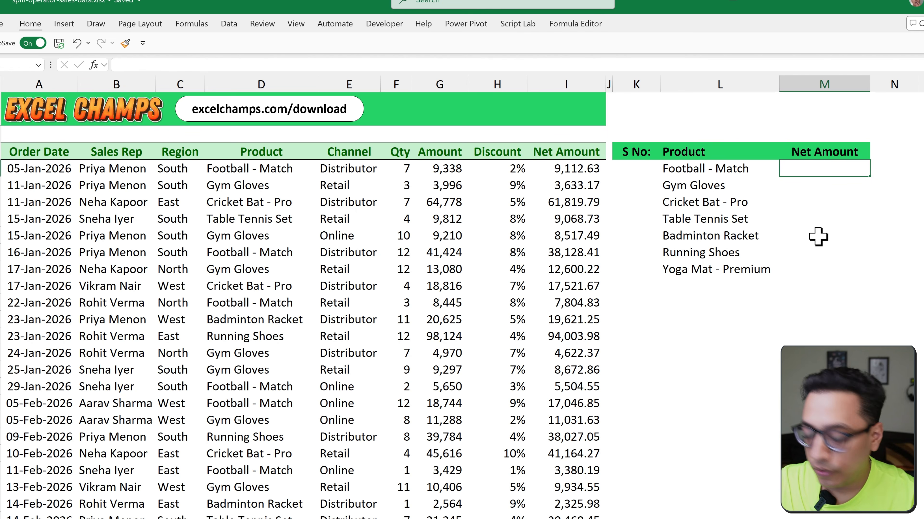
{"action": "type", "text": "=Sumif"}
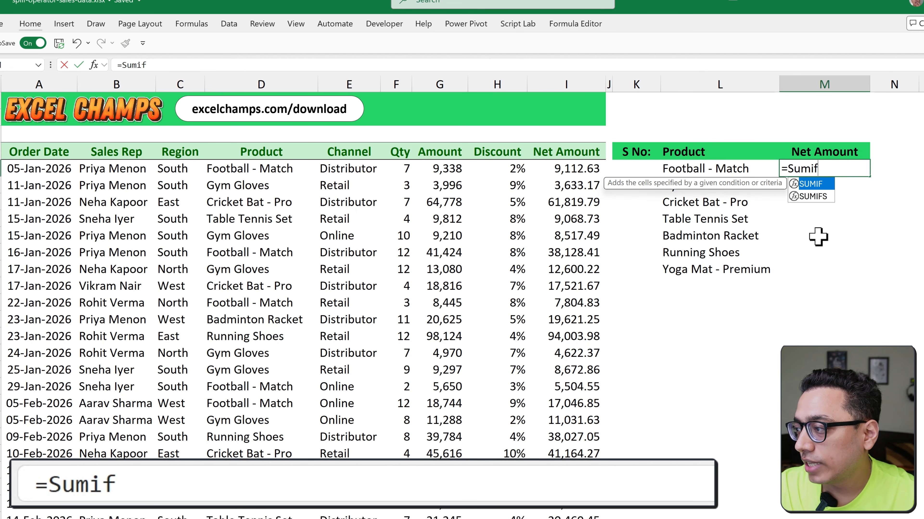
{"action": "key", "text": "Tab"}
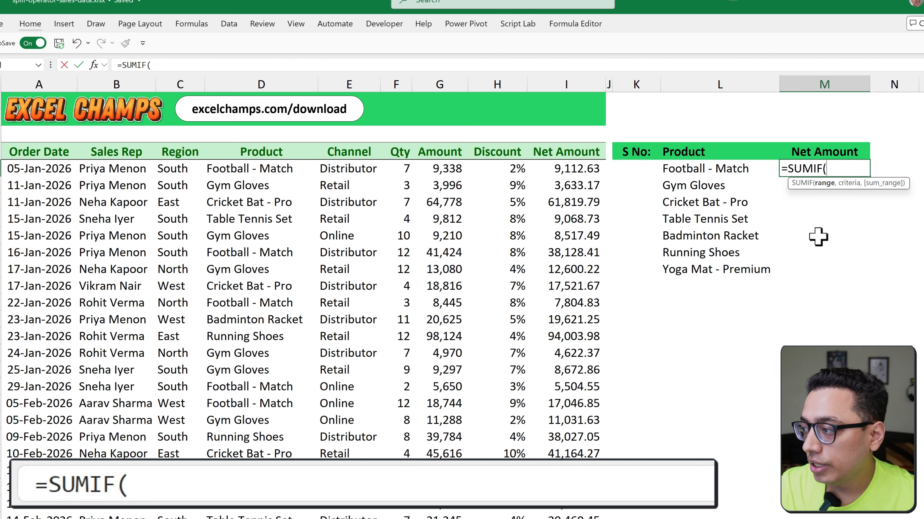
{"action": "type", "text": "Ind"}
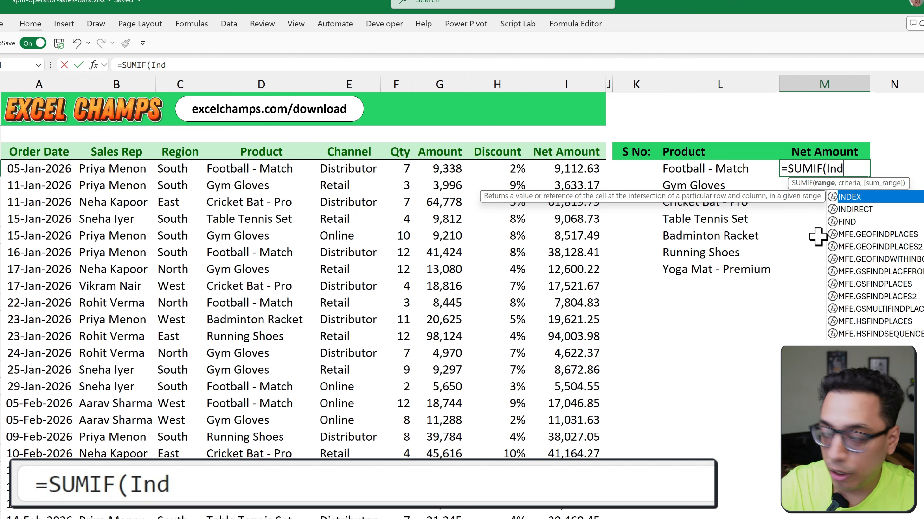
{"action": "key", "text": "Tab"}
Set B5:E83 as the array of the INDEX inside SUMIF and skip its row number argument
{"action": "key", "text": "ctrl+Left"}
{"action": "key", "text": "ctrl+Left"}
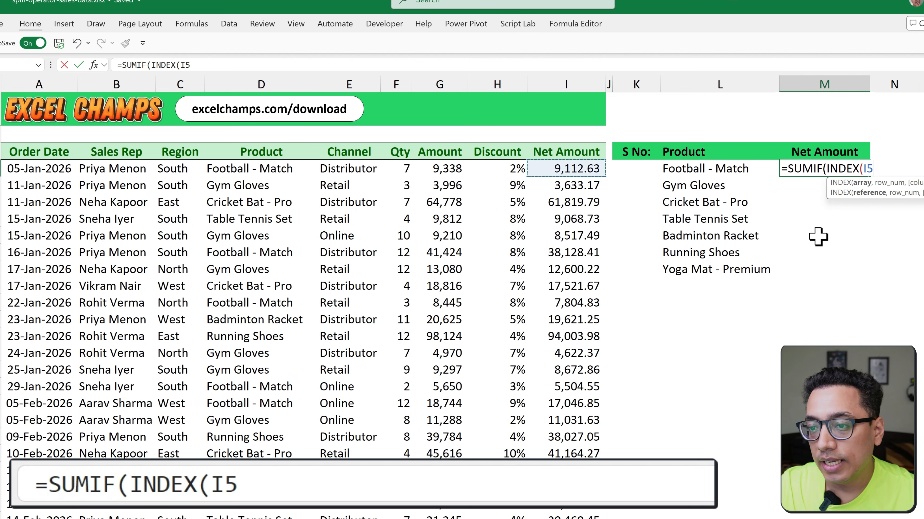
{"action": "key", "text": "ctrl+Left"}
{"action": "key", "text": "Right"}
{"action": "key", "text": "ctrl+shift+Down"}
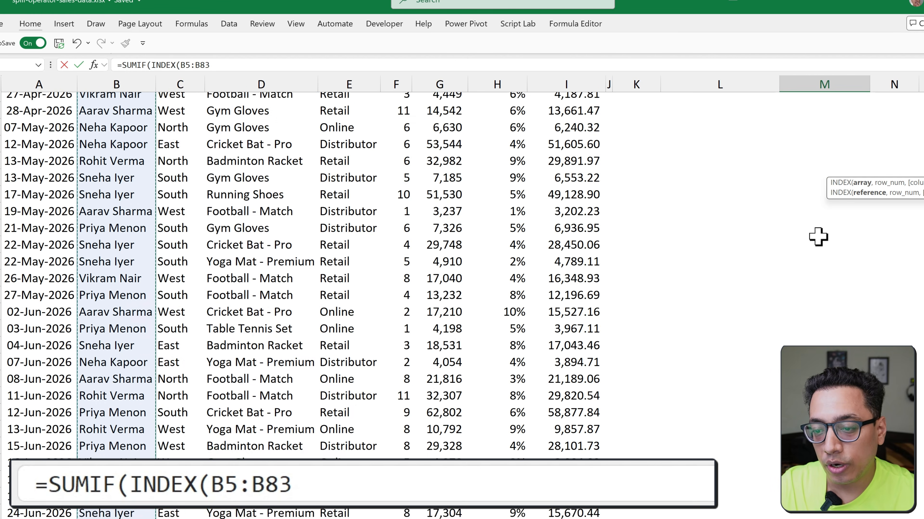
{"action": "key", "text": "shift+Right"}
{"action": "key", "text": "shift+Right"}
{"action": "key", "text": "shift+Right"}
{"action": "scroll", "coordinate": [818, 237], "scroll_direction": "up", "scroll_amount": 15}
{"action": "scroll", "coordinate": [818, 237], "scroll_direction": "up", "scroll_amount": 2}
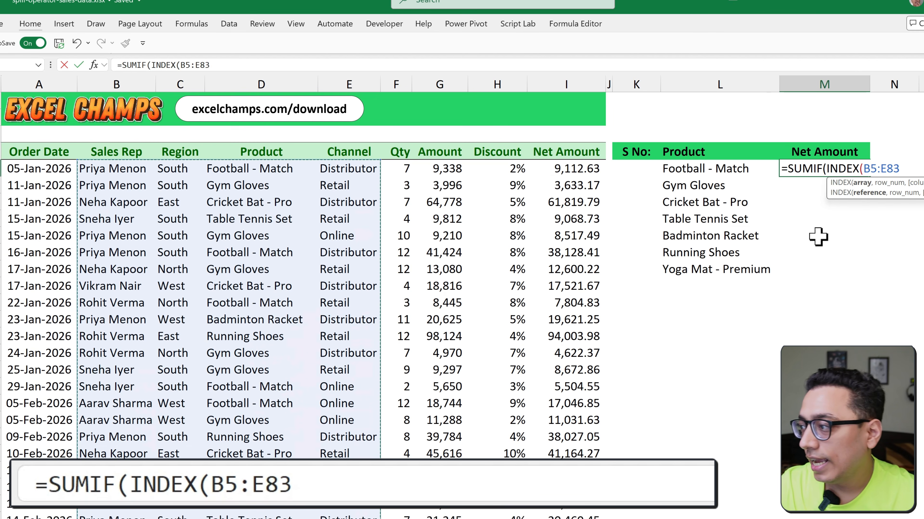
{"action": "type", "text": ",,"}
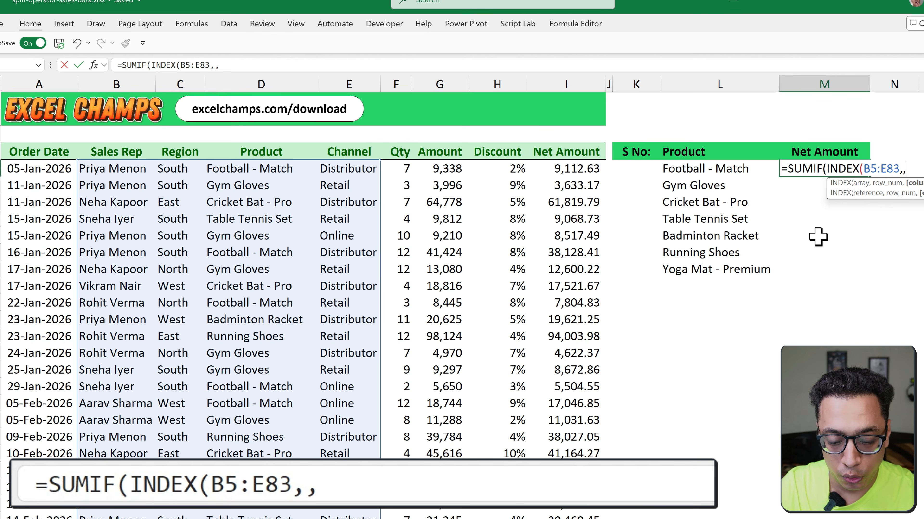
{"action": "type", "text": "Xm"}
Add XMATCH as the INDEX column number with the category cell L4 as its lookup value
{"action": "key", "text": "Tab"}
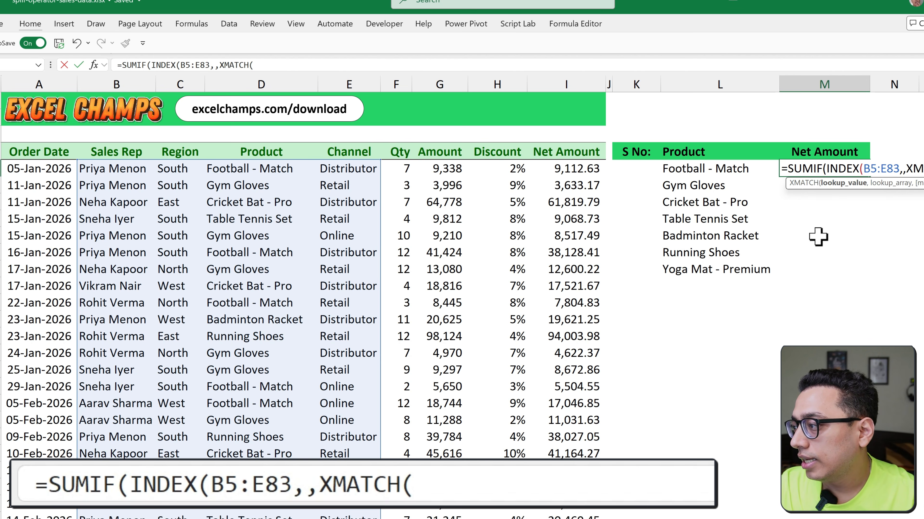
{"action": "key", "text": "Up"}
{"action": "key", "text": "Left"}
Set the header range B4:E4 as the lookup array of the XMATCH in the M5 formula
{"action": "key", "text": "Left"}
{"action": "key", "text": "Right"}
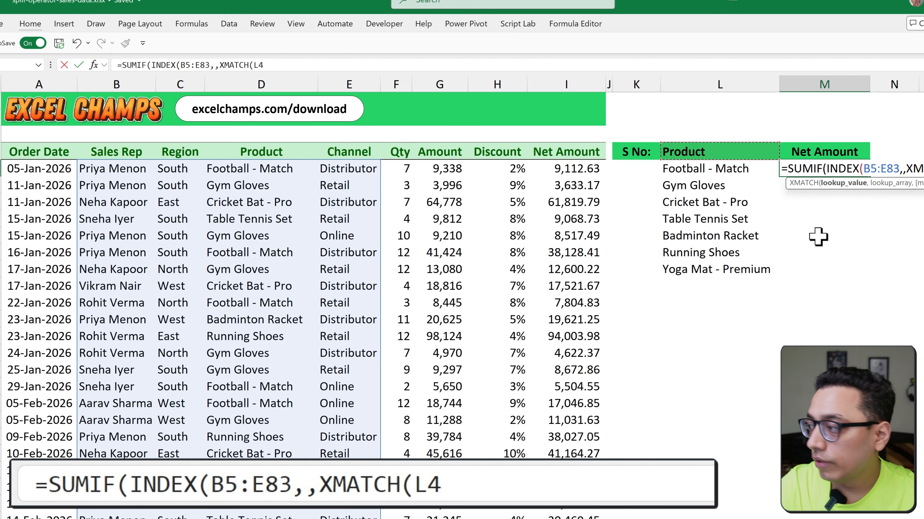
{"action": "type", "text": ","}
{"action": "key", "text": "Left"}
{"action": "key", "text": "ctrl+Left"}
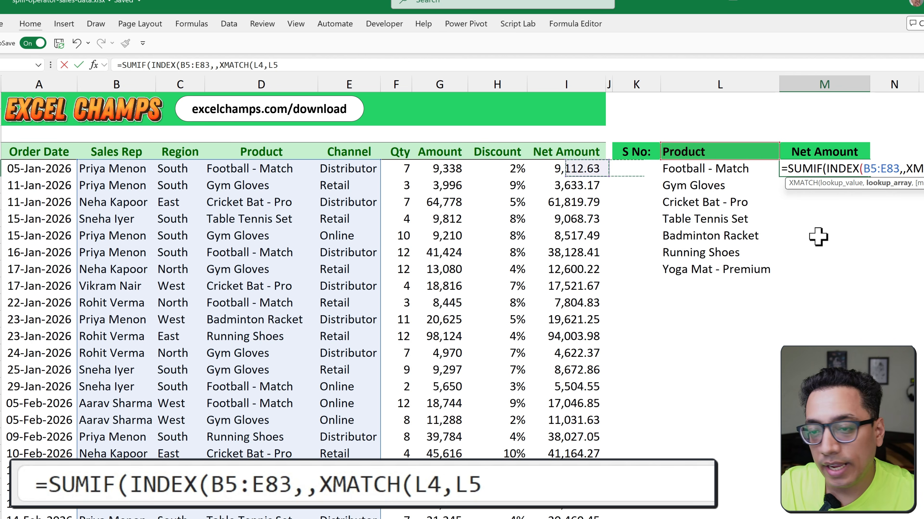
{"action": "key", "text": "Left"}
{"action": "key", "text": "Left"}
{"action": "key", "text": "Left"}
{"action": "key", "text": "Left"}
{"action": "key", "text": "Left"}
{"action": "key", "text": "Up"}
{"action": "key", "text": "Left"}
{"action": "key", "text": "Left"}
{"action": "key", "text": "shift+Right"}
{"action": "key", "text": "shift+Right"}
{"action": "key", "text": "shift+Right"}
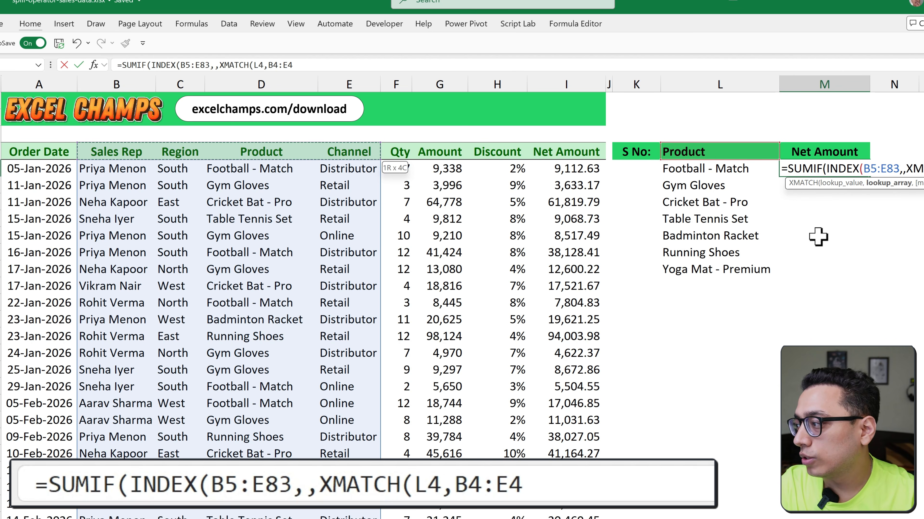
Set the XMATCH match mode to 0 for an exact match and close both the XMATCH and INDEX functions
{"action": "type", "text": ")"}
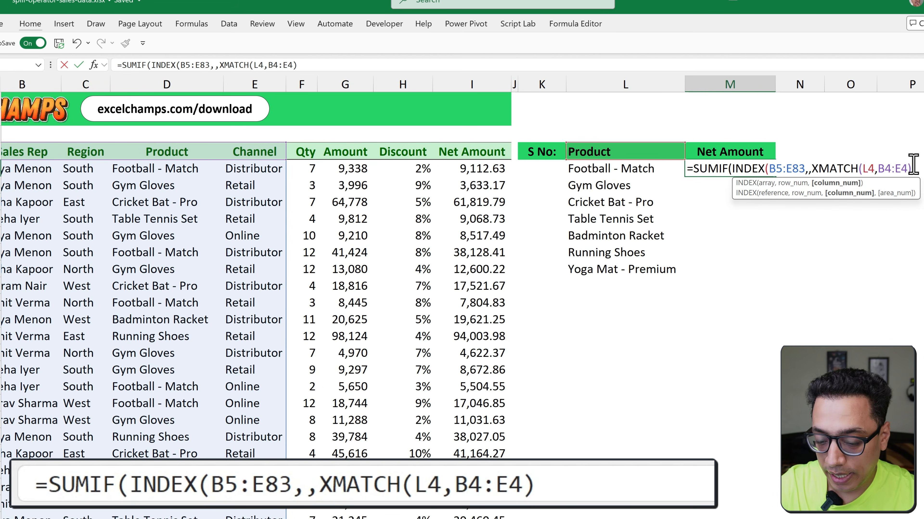
{"action": "key", "text": "BackSpace"}
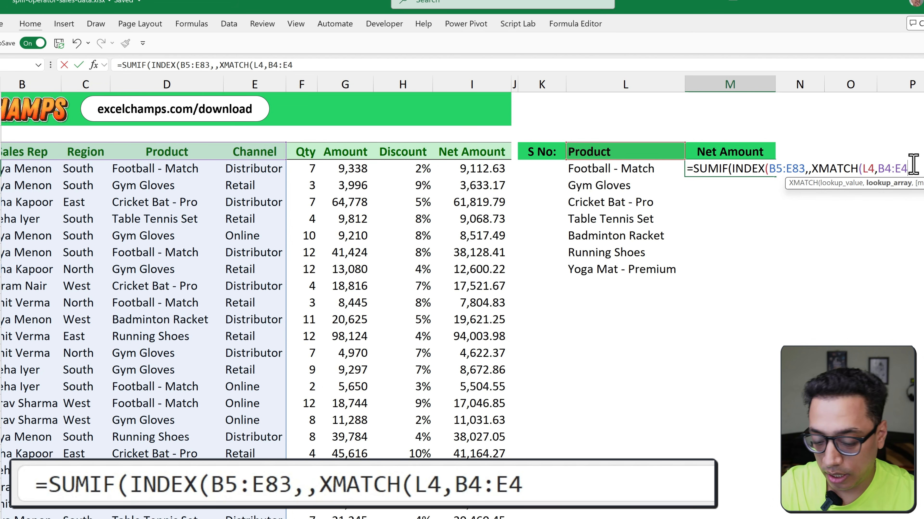
{"action": "type", "text": ",0"}
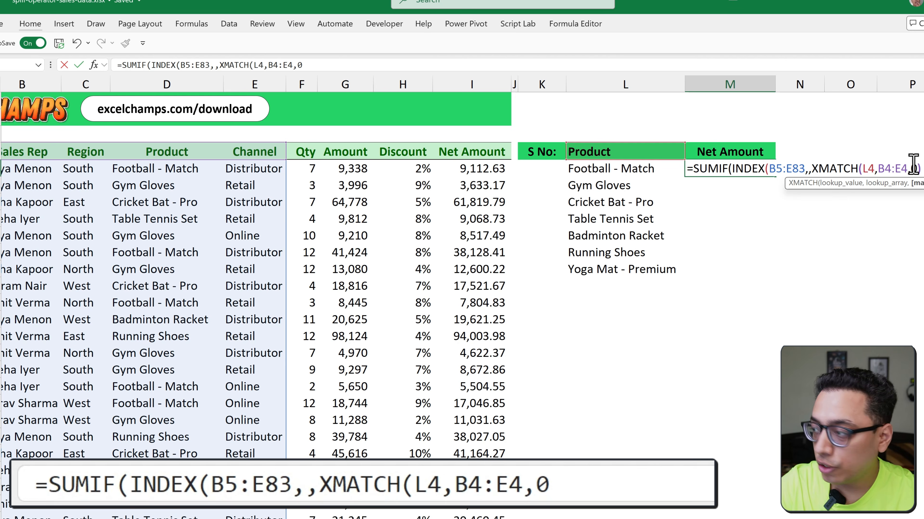
{"action": "type", "text": ")"}
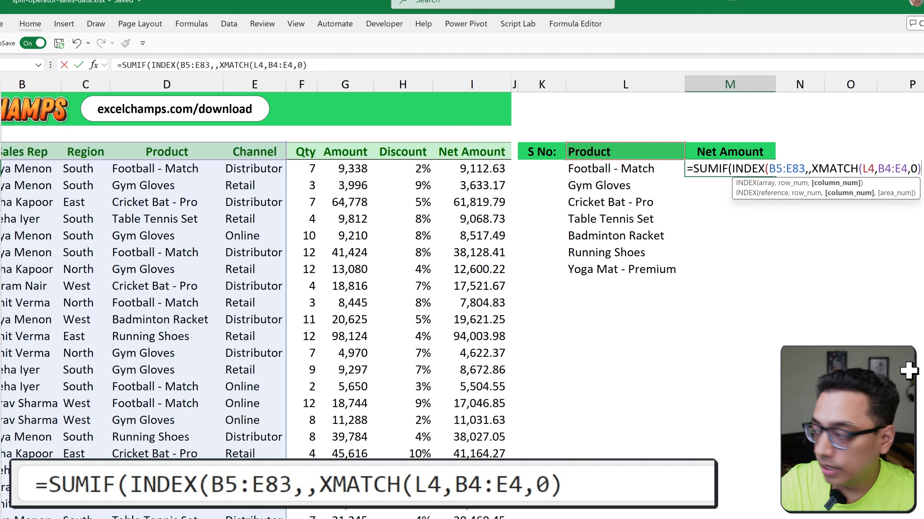
Complete the M5 SUMIF with the spill range L5# as criteria and the Net Amount spill range I5# as sum range
{"action": "type", "text": ")"}
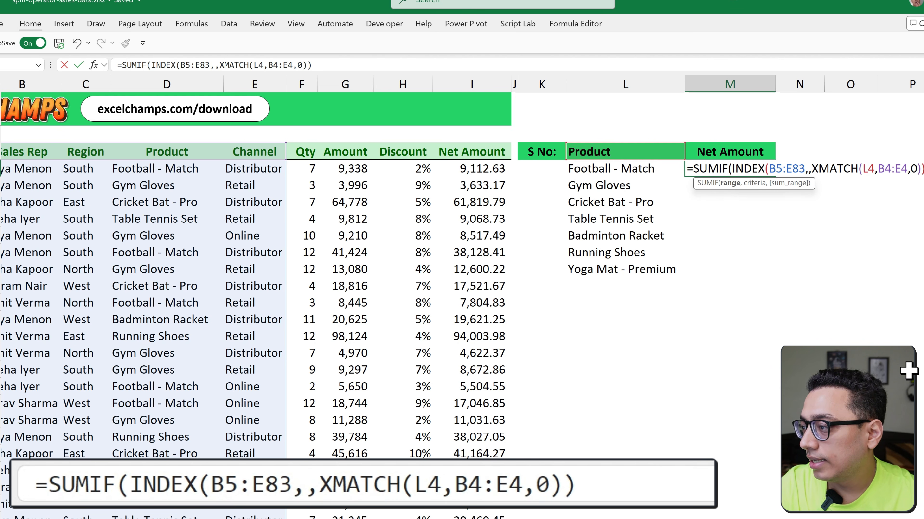
{"action": "type", "text": ","}
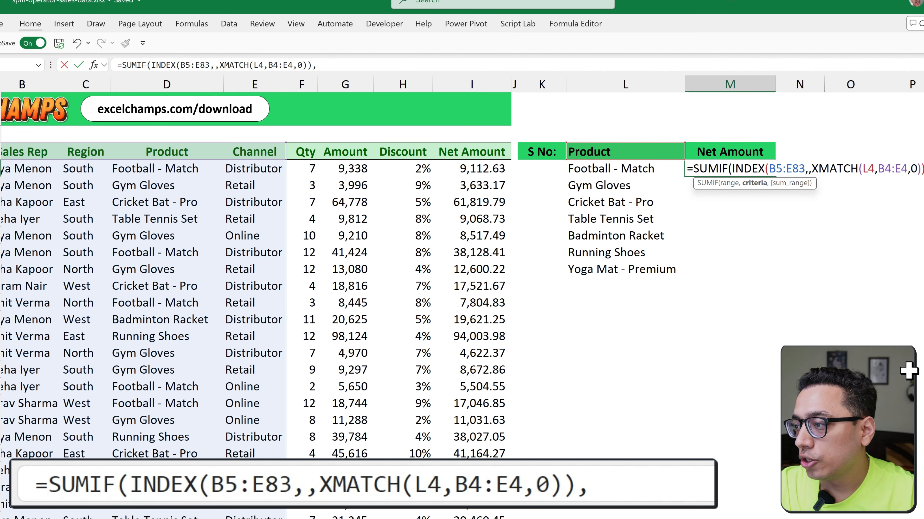
{"action": "left_click", "coordinate": [653, 169]}
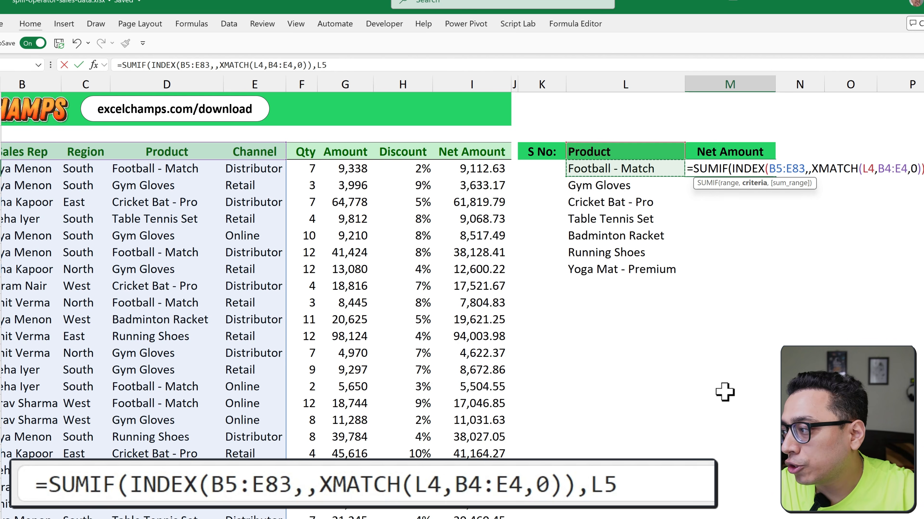
{"action": "type", "text": "#"}
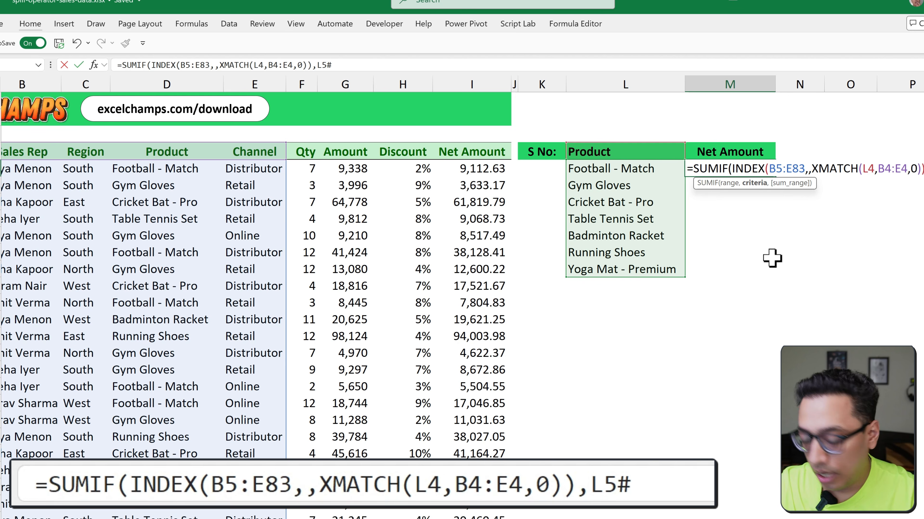
{"action": "type", "text": ","}
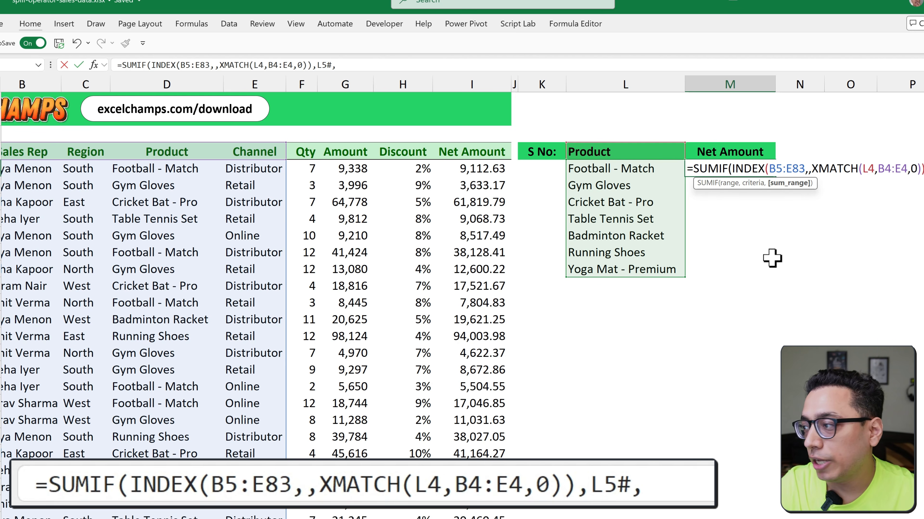
{"action": "left_click", "coordinate": [493, 168]}
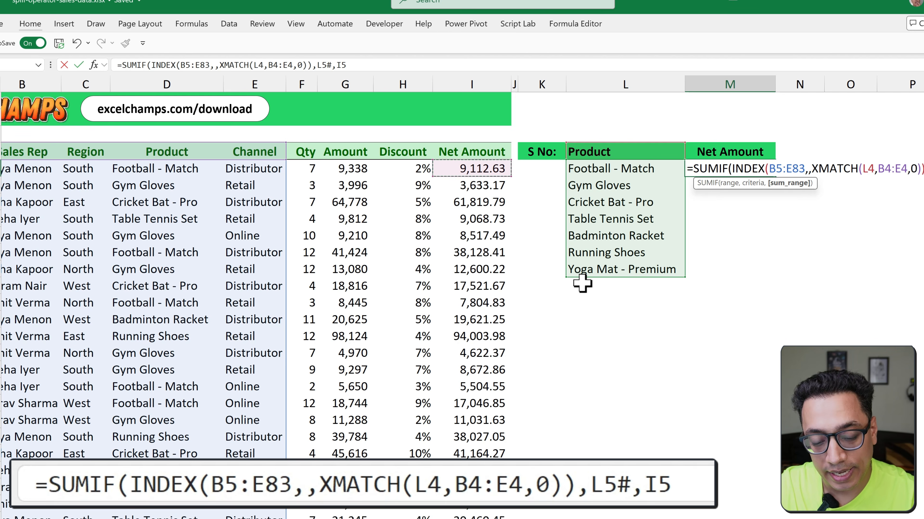
{"action": "type", "text": "#"}
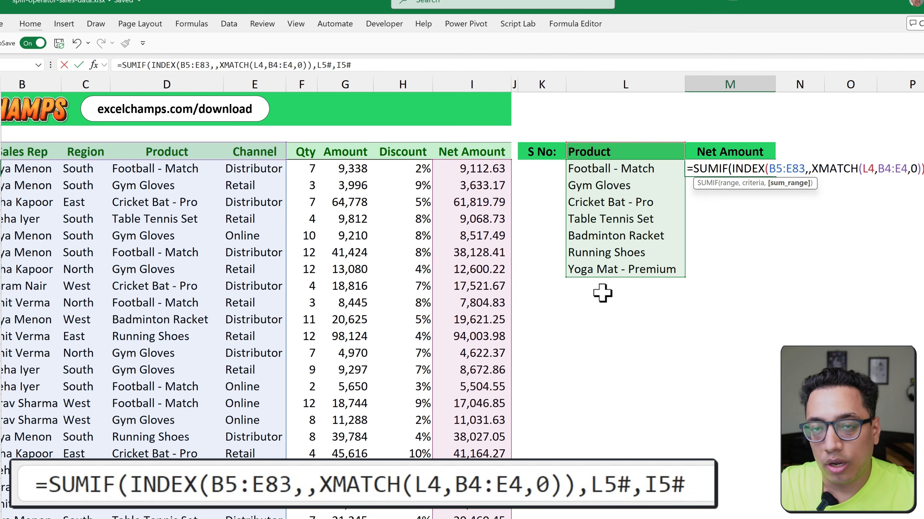
{"action": "type", "text": ")"}
{"action": "key", "text": "ctrl+Return"}
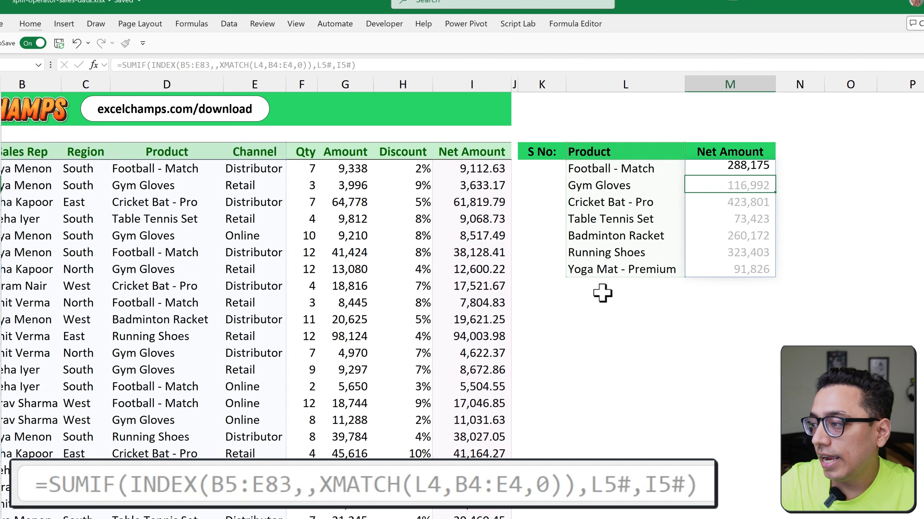
Switch the L4 category to Region and then to Sales Rep to test the spilled net amounts
{"action": "key", "text": "Left"}
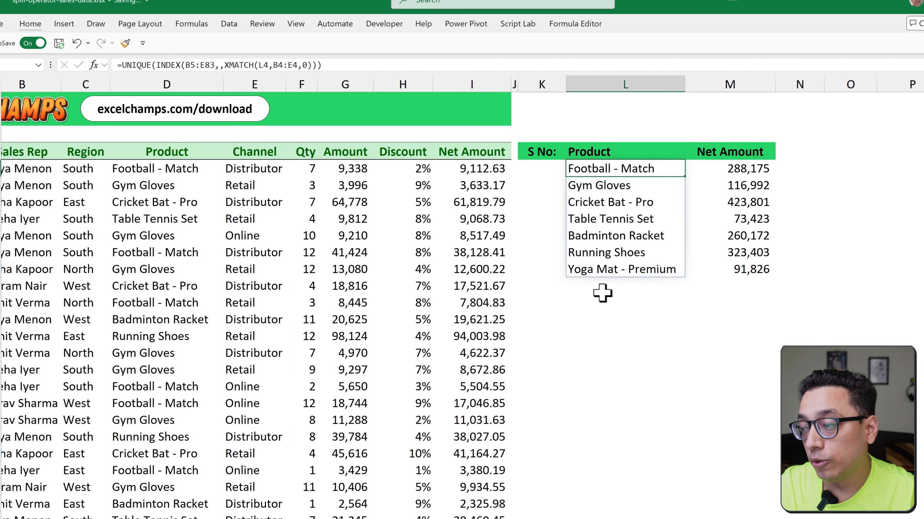
{"action": "key", "text": "Right"}
{"action": "key", "text": "Left"}
{"action": "key", "text": "Up"}
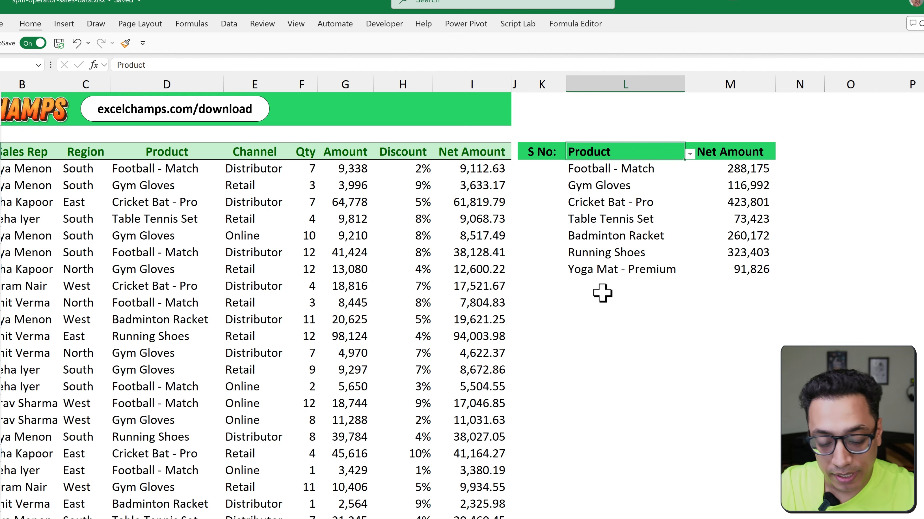
{"action": "key", "text": "alt+Down"}
{"action": "key", "text": "Up"}
{"action": "key", "text": "Return"}
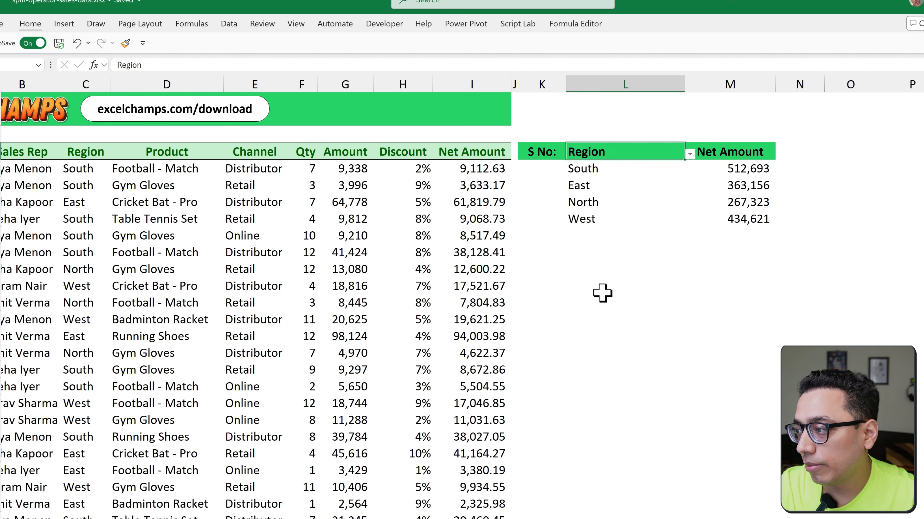
{"action": "key", "text": "alt+Down"}
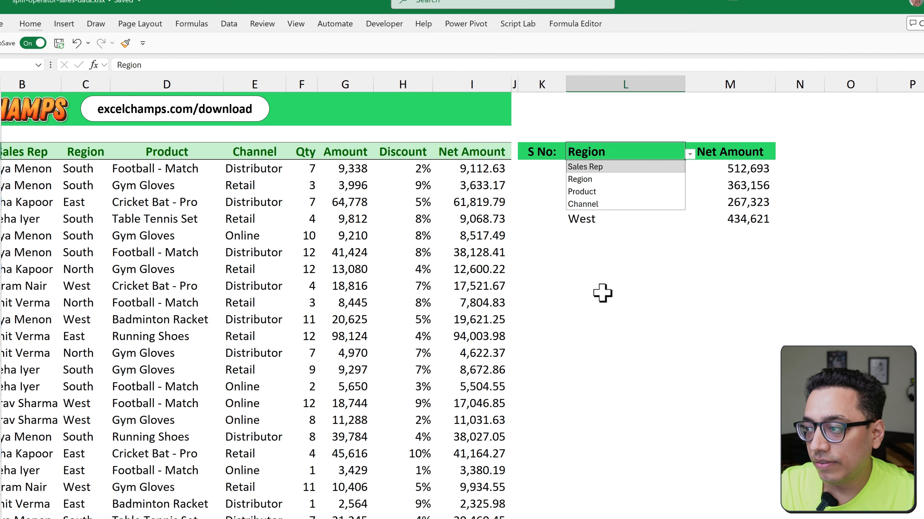
{"action": "key", "text": "Return"}
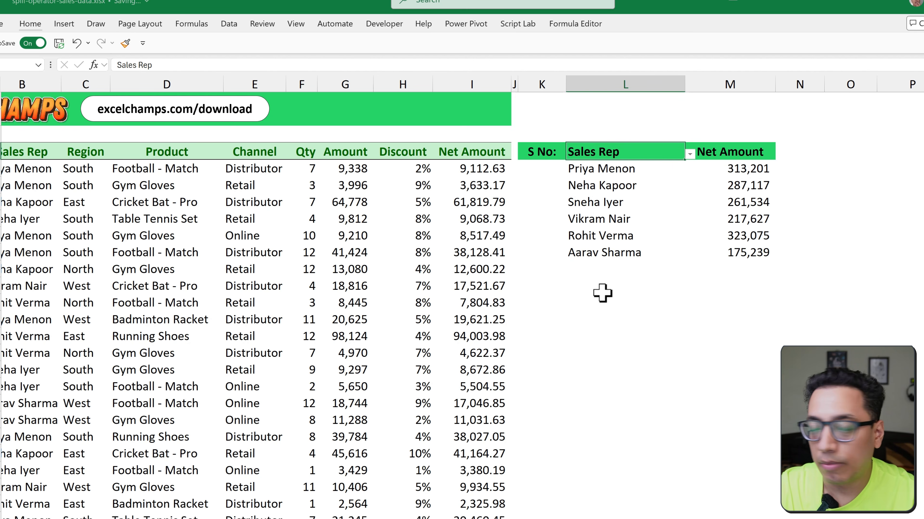
Switch the L4 category to Channel to test the summary with another field
{"action": "key", "text": "alt+Down"}
{"action": "key", "text": "Down"}
{"action": "key", "text": "Down"}
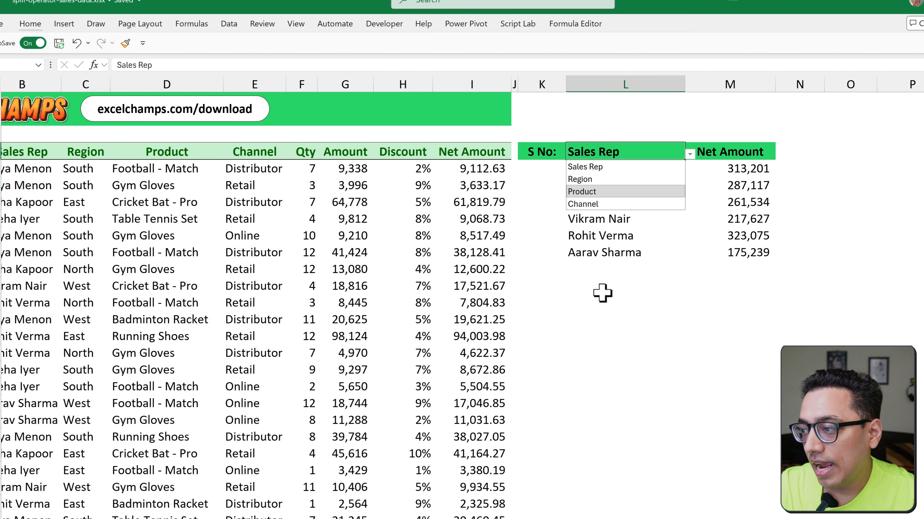
{"action": "key", "text": "Down"}
{"action": "key", "text": "Return"}
Start a SEQUENCE formula in K5 under the S No: header
{"action": "key", "text": "Down"}
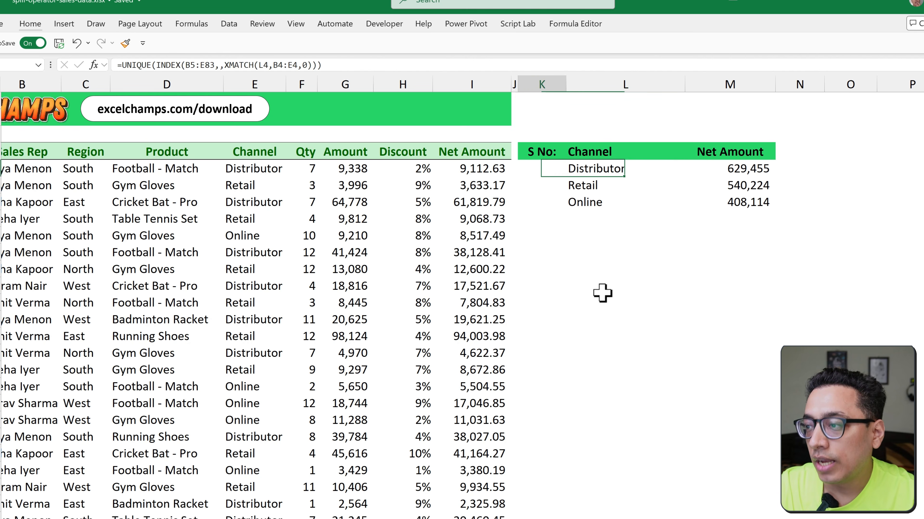
{"action": "key", "text": "Left"}
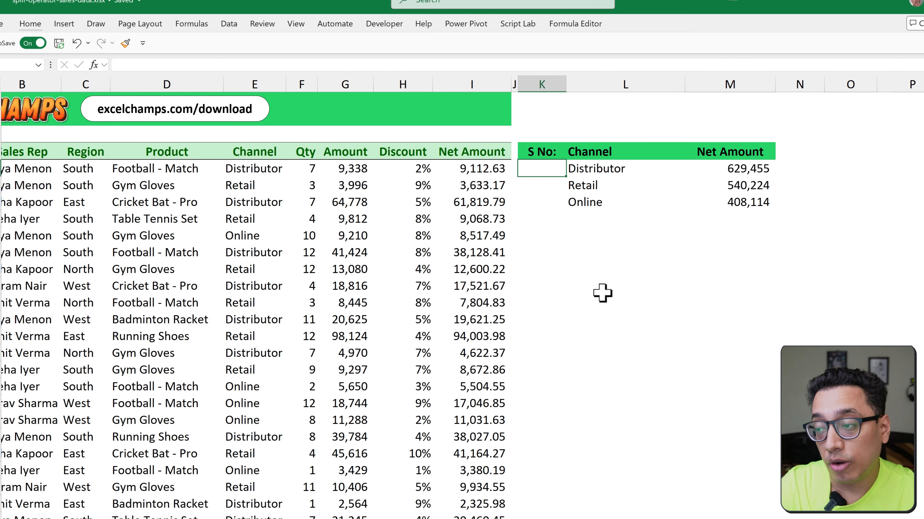
{"action": "type", "text": "=S"}
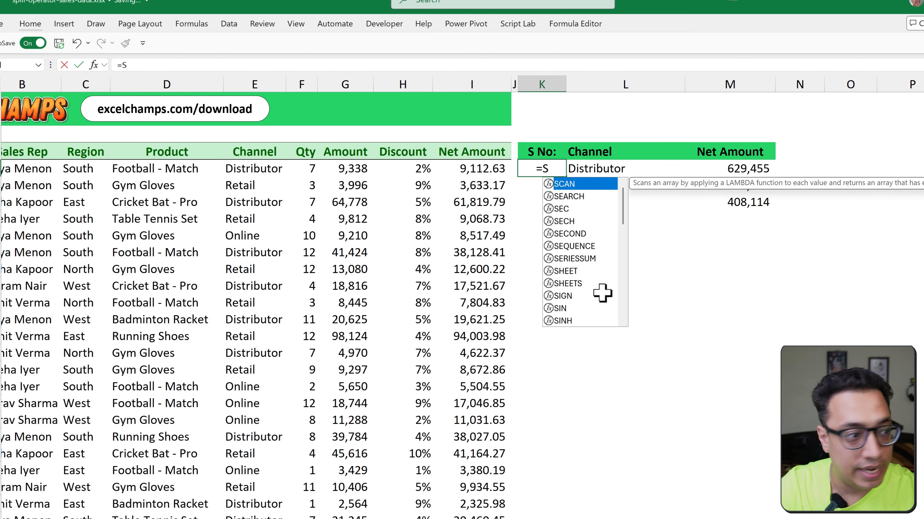
{"action": "type", "text": "e"}
{"action": "key", "text": "Down"}
{"action": "key", "text": "Down"}
{"action": "key", "text": "Down"}
{"action": "key", "text": "Down"}
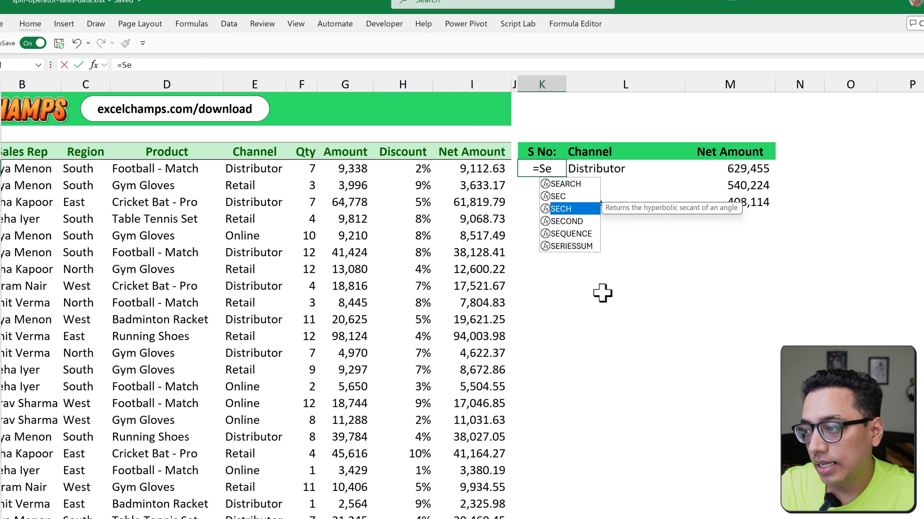
{"action": "key", "text": "Tab"}
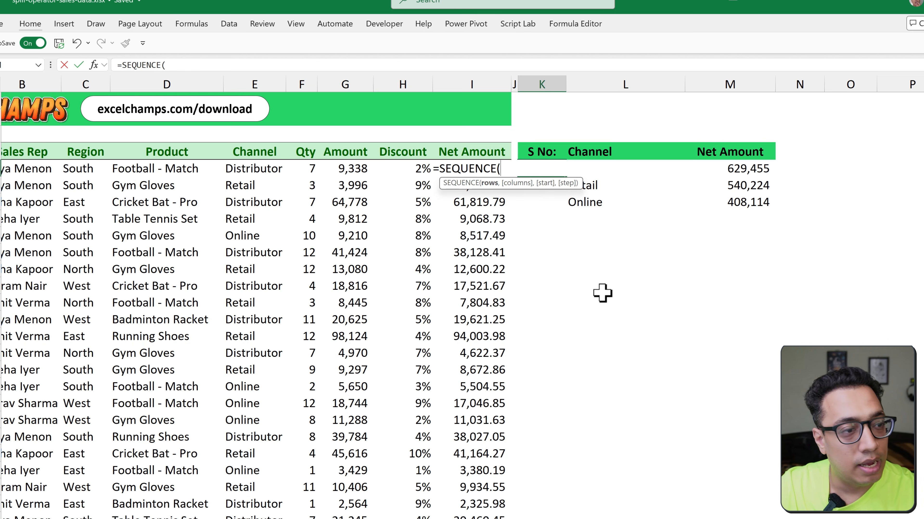
Complete the K5 SEQUENCE with COUNTA(L5#) as rows, 1 as columns and 1 as the start value
{"action": "type", "text": "COun"}
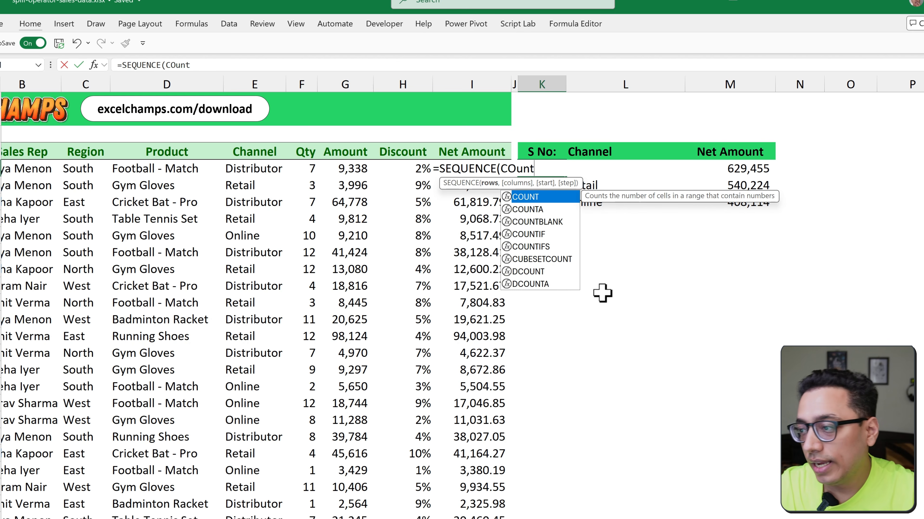
{"action": "type", "text": "t"}
{"action": "key", "text": "Down"}
{"action": "key", "text": "Tab"}
{"action": "key", "text": "Right"}
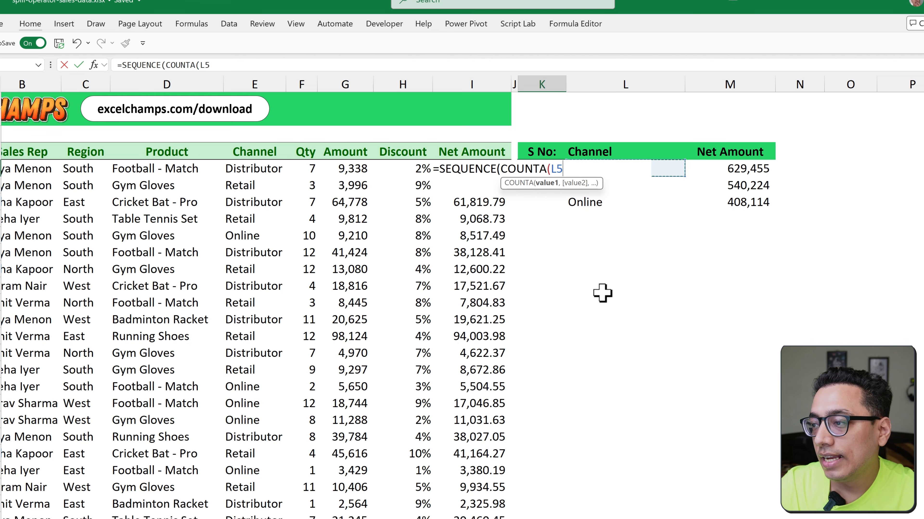
{"action": "type", "text": "#"}
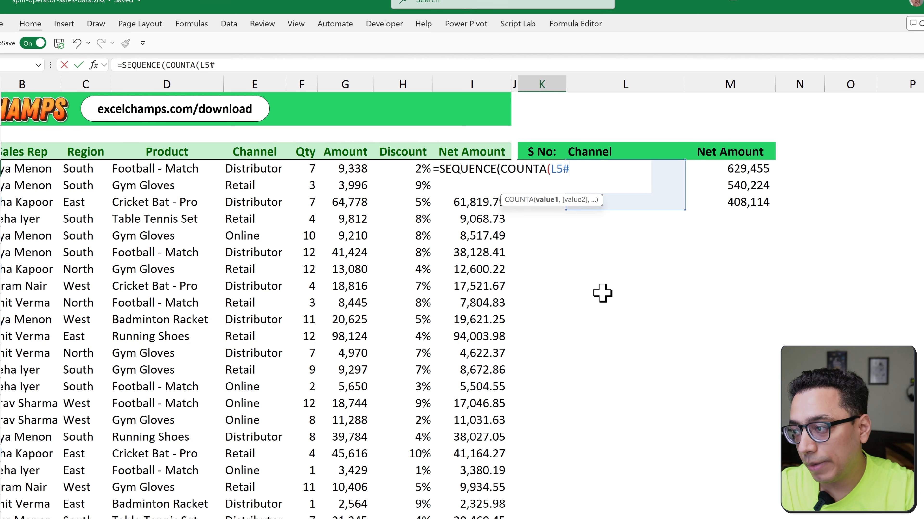
{"action": "type", "text": "),1,1"}
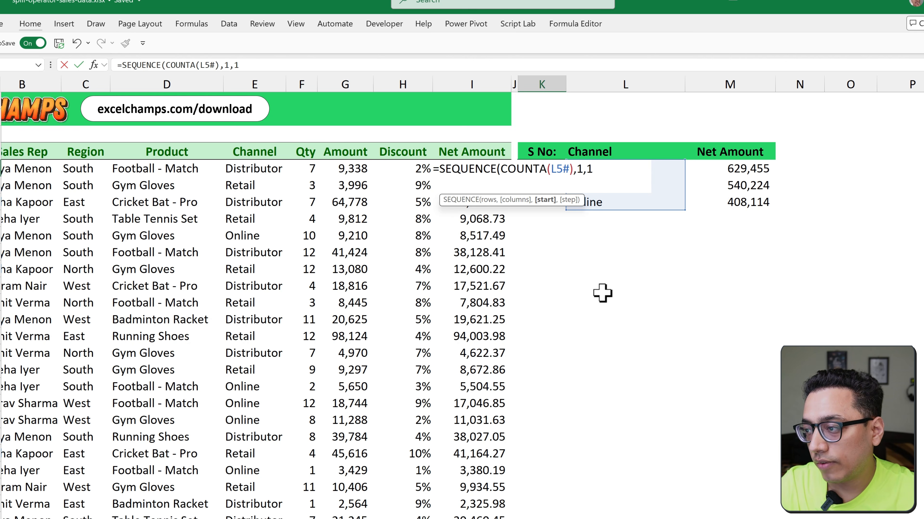
{"action": "key", "text": "Return"}
Switch the L4 category to Product and then to Region to test the spilled serial numbers
{"action": "key", "text": "Up"}
{"action": "key", "text": "Right"}
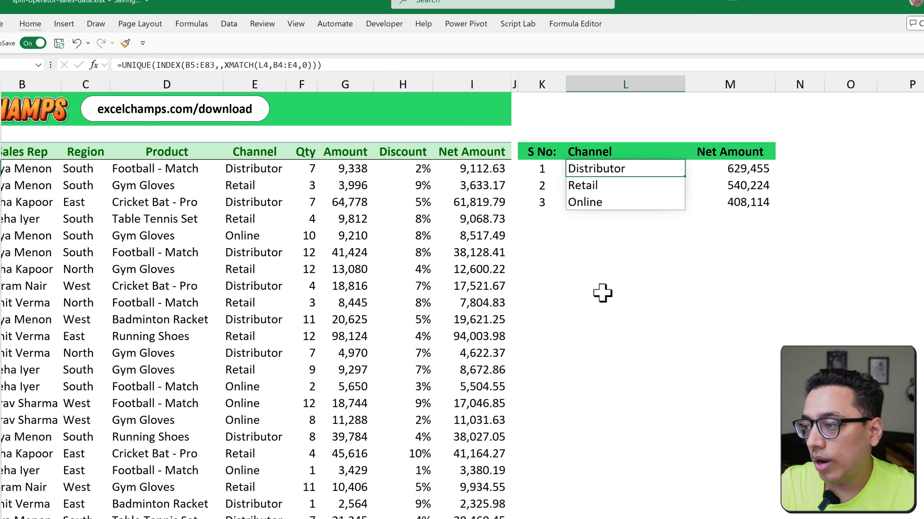
{"action": "key", "text": "Up"}
{"action": "key", "text": "alt+Down"}
{"action": "key", "text": "Up"}
{"action": "key", "text": "Return"}
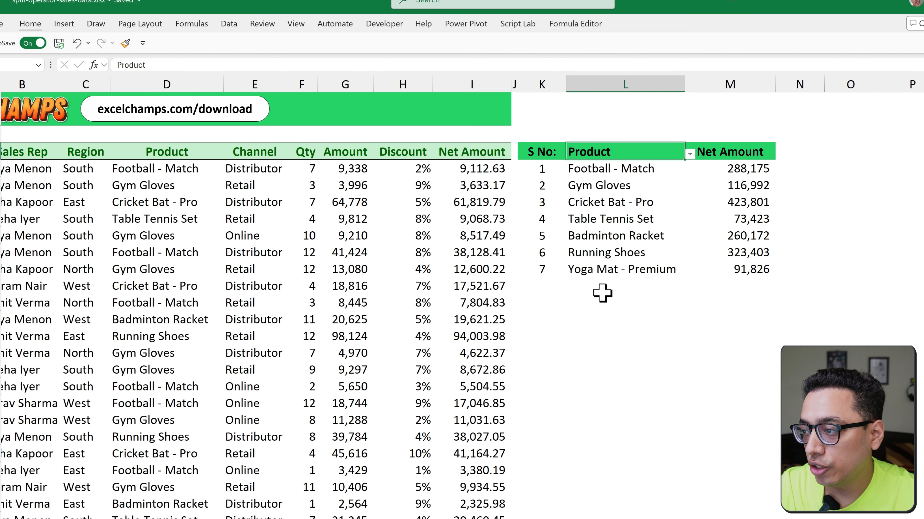
{"action": "key", "text": "alt+Down"}
{"action": "key", "text": "Up"}
{"action": "key", "text": "Return"}
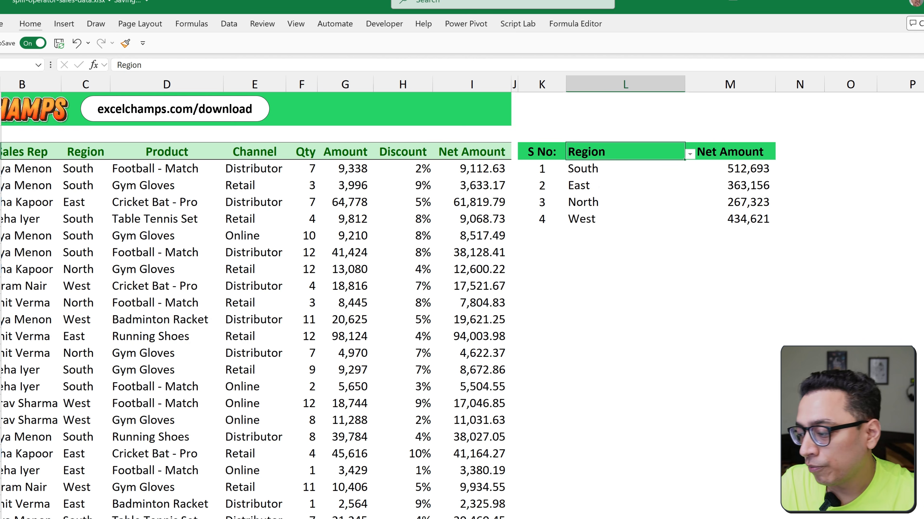
Insert a clustered column chart from the Region and Net Amount summary in L4:M8 and place it beside the table
{"action": "scroll", "coordinate": [363, 211], "scroll_direction": "right", "scroll_amount": 4}
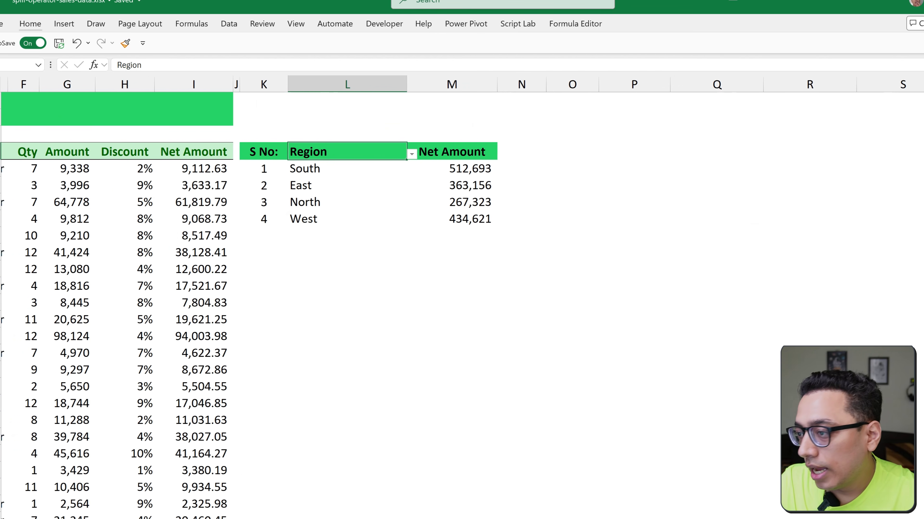
{"action": "left_click_drag", "start_coordinate": [313, 145], "coordinate": [447, 218]}
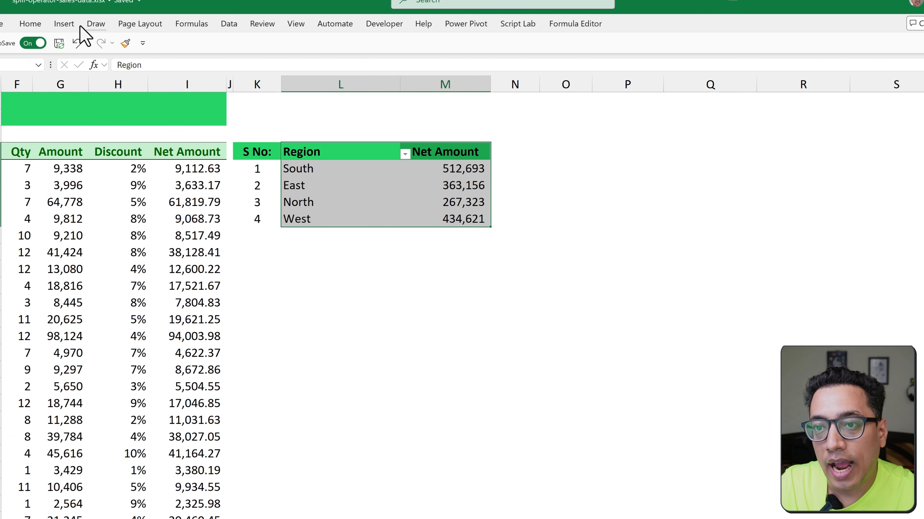
{"action": "left_click", "coordinate": [69, 24]}
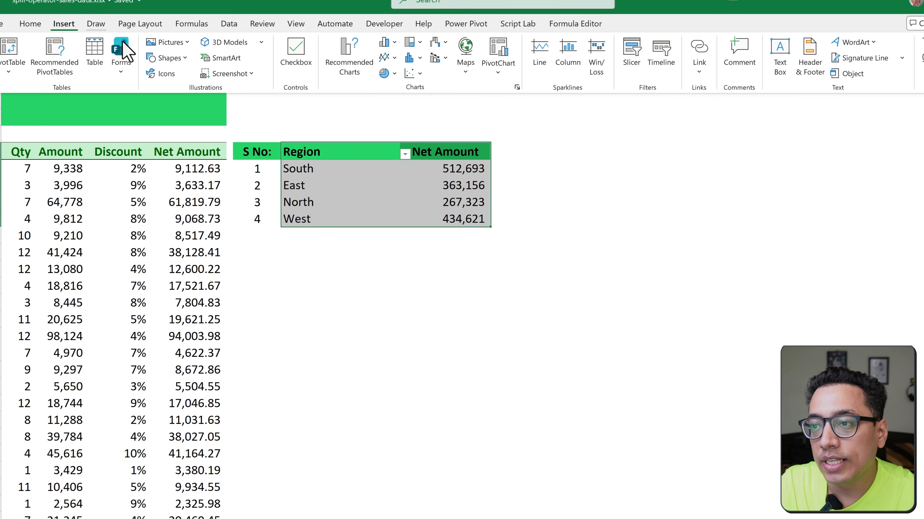
{"action": "left_click", "coordinate": [387, 42]}
{"action": "left_click", "coordinate": [394, 86]}
{"action": "left_click_drag", "start_coordinate": [433, 188], "coordinate": [640, 111]}
{"action": "left_click", "coordinate": [433, 271]}
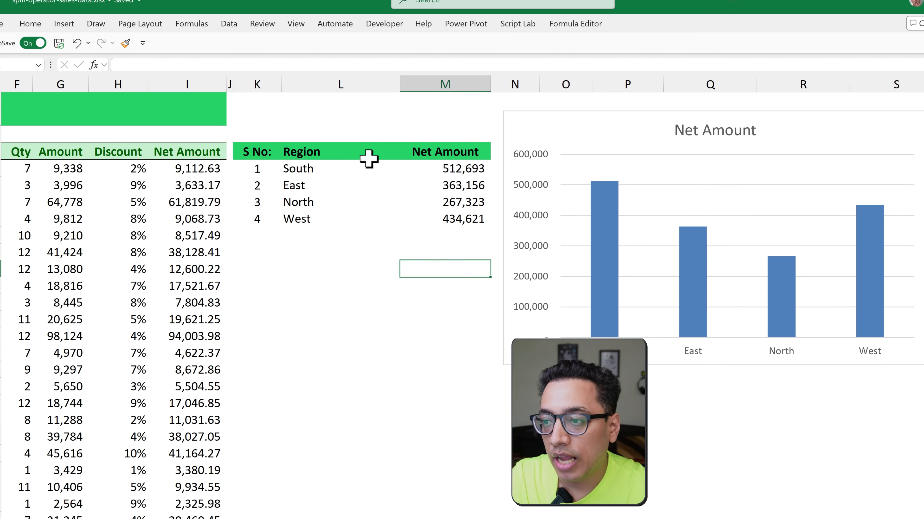
Switch the L4 category to Product, Channel and Sales Rep to test whether the chart follows the spilled summary
{"action": "left_click", "coordinate": [367, 157]}
{"action": "left_click", "coordinate": [405, 154]}
{"action": "left_click", "coordinate": [351, 191]}
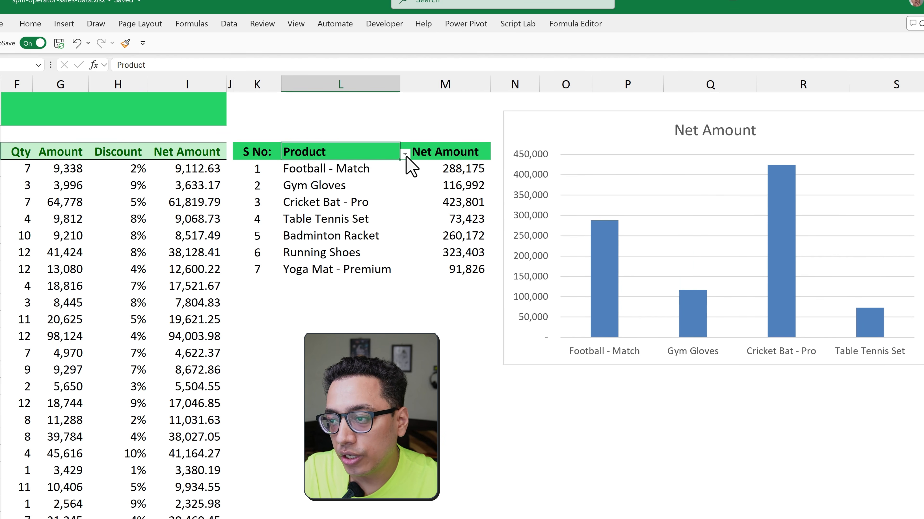
{"action": "left_click", "coordinate": [405, 154]}
{"action": "left_click", "coordinate": [345, 205]}
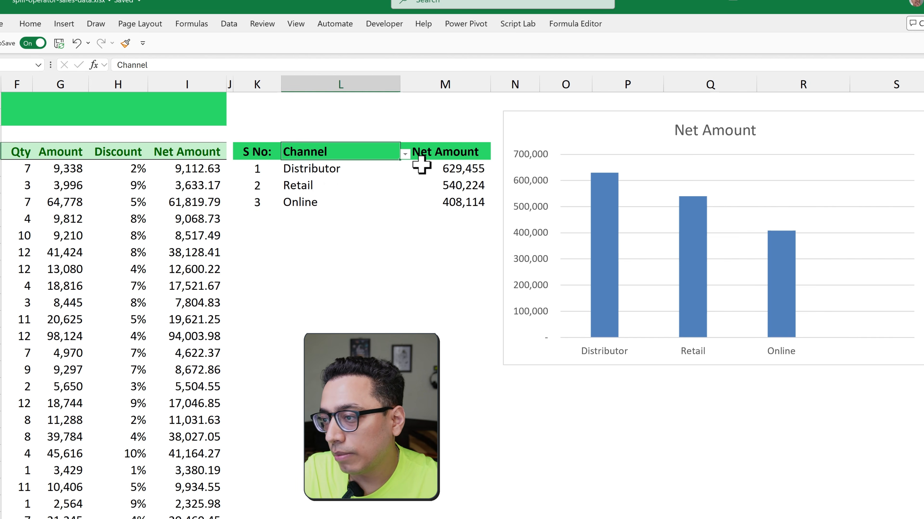
{"action": "left_click", "coordinate": [405, 154]}
{"action": "left_click", "coordinate": [360, 164]}
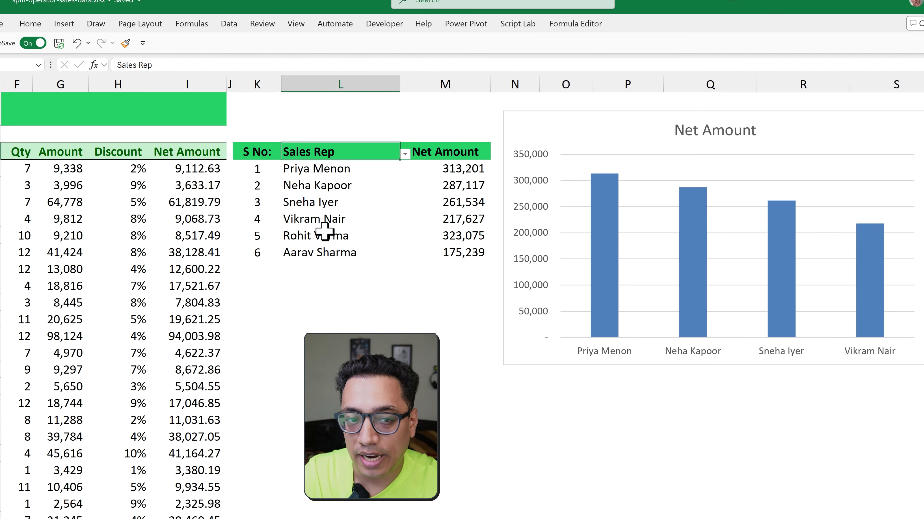
Nudge the Net Amount chart slightly farther from the summary table and select the empty cell L14
{"action": "left_click_drag", "start_coordinate": [527, 114], "coordinate": [536, 116]}
{"action": "left_click", "coordinate": [402, 283]}
{"action": "left_click", "coordinate": [389, 318]}
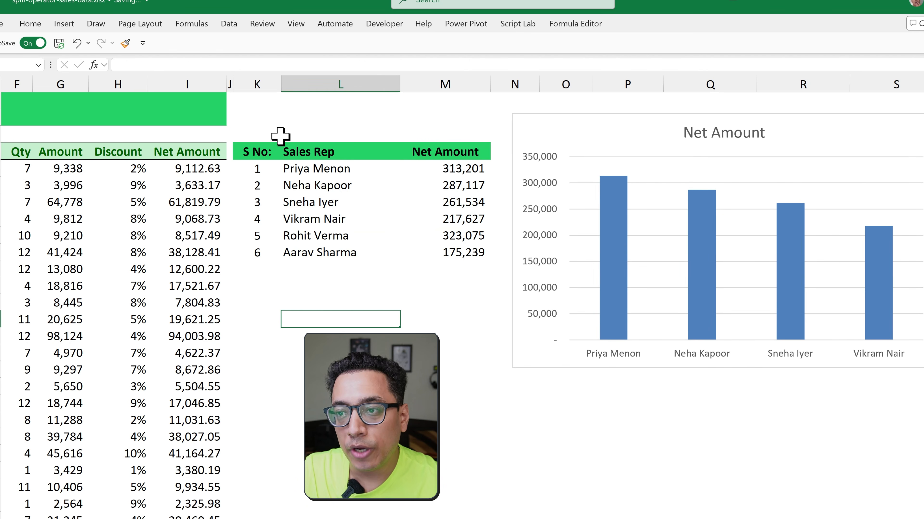
Define a workbook-scoped name Type that refers to the spilled category range =Data!$L$5#
{"action": "left_click", "coordinate": [191, 24]}
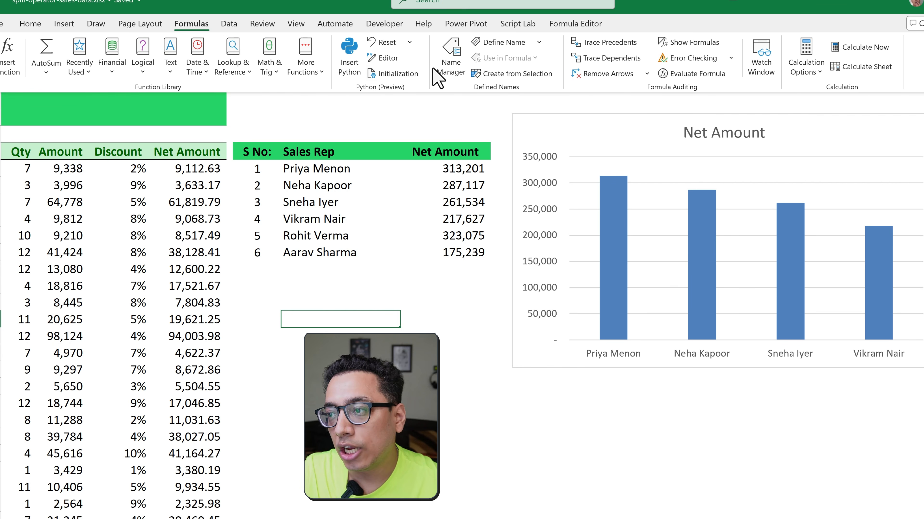
{"action": "left_click", "coordinate": [447, 75]}
{"action": "left_click_drag", "start_coordinate": [476, 102], "coordinate": [400, 215]}
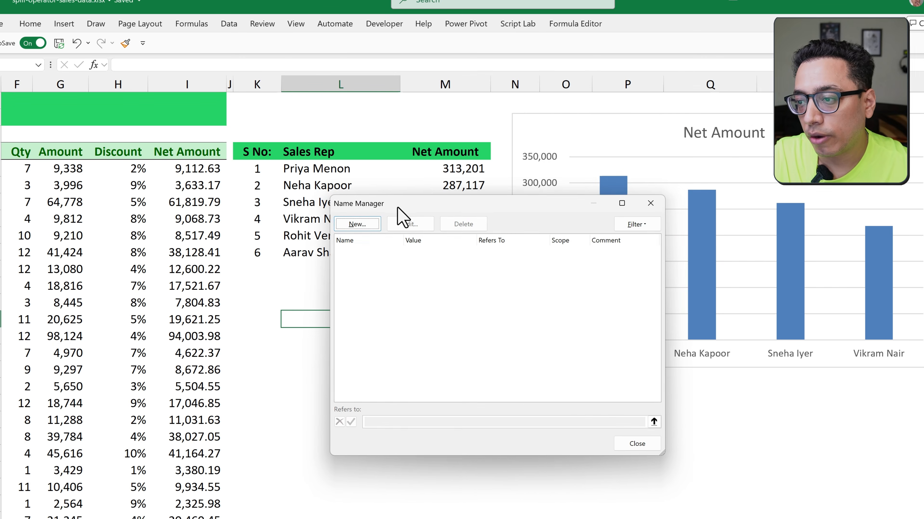
{"action": "left_click", "coordinate": [360, 229]}
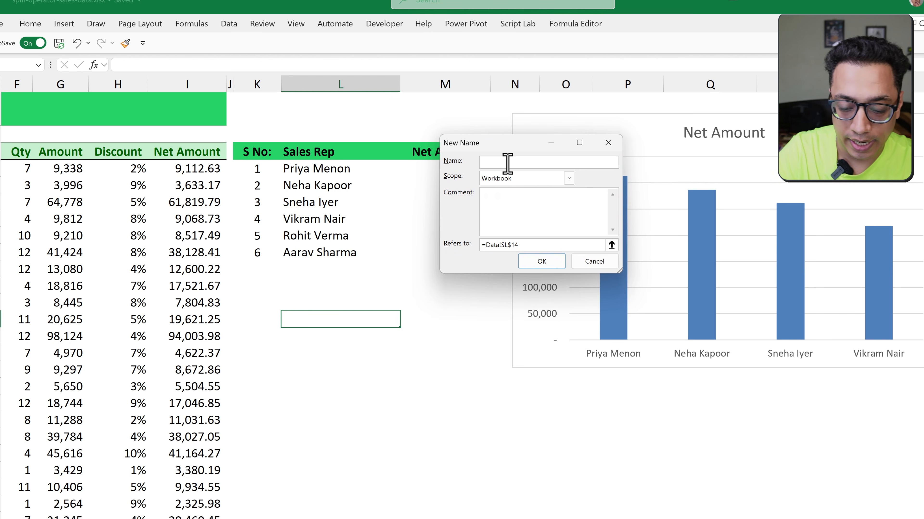
{"action": "type", "text": "Type"}
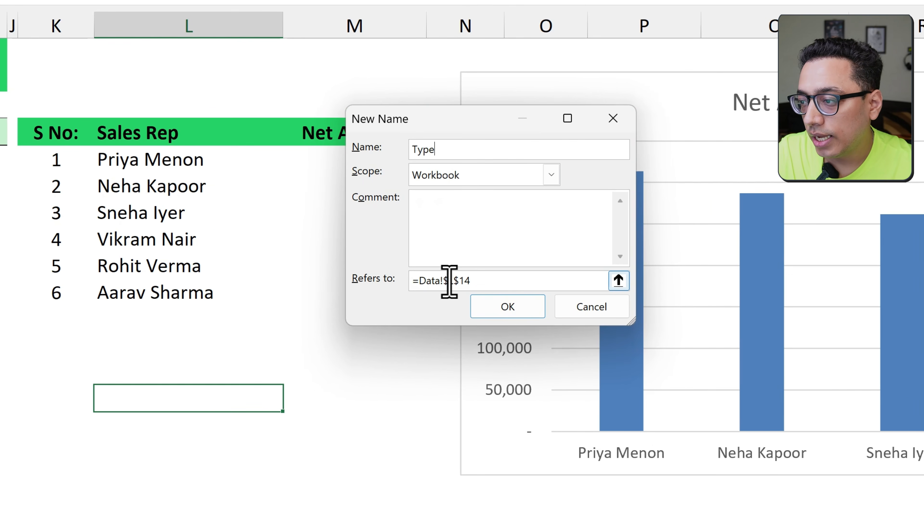
{"action": "left_click_drag", "start_coordinate": [470, 281], "coordinate": [418, 280]}
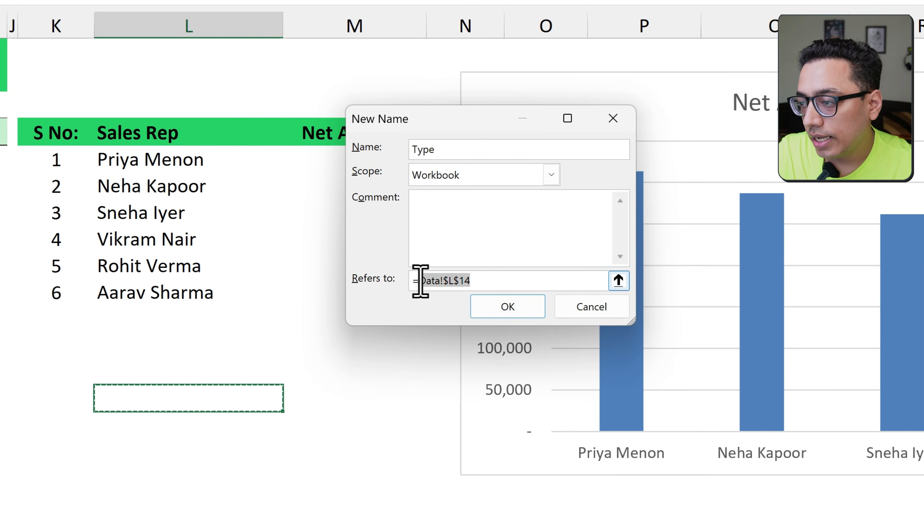
{"action": "key", "text": "BackSpace"}
{"action": "left_click", "coordinate": [163, 164]}
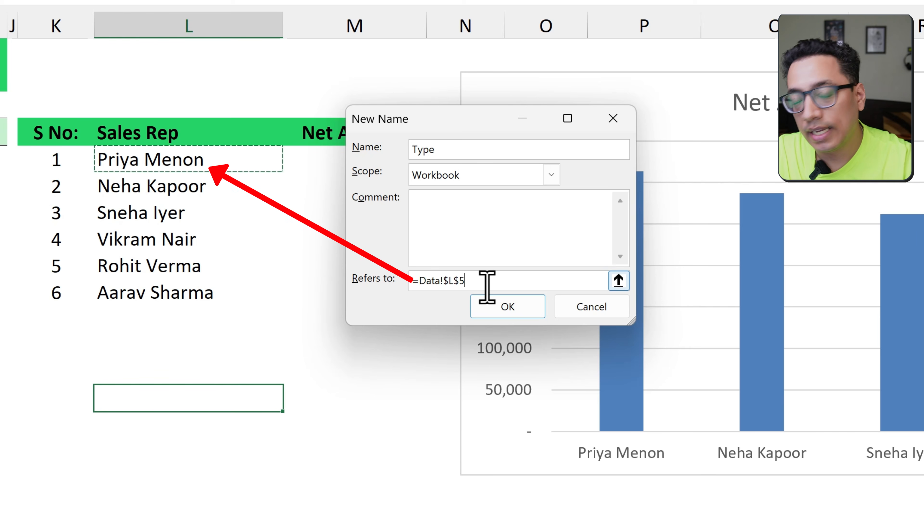
{"action": "type", "text": "#"}
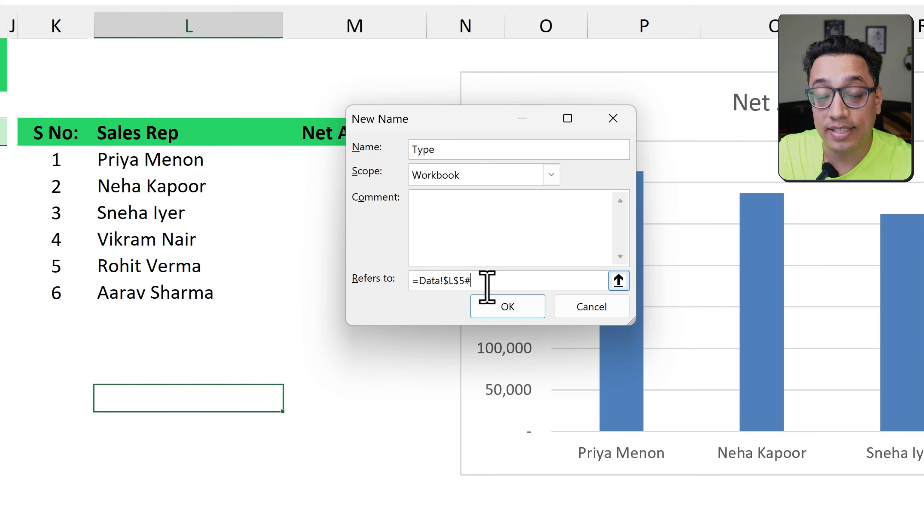
{"action": "left_click", "coordinate": [490, 308]}
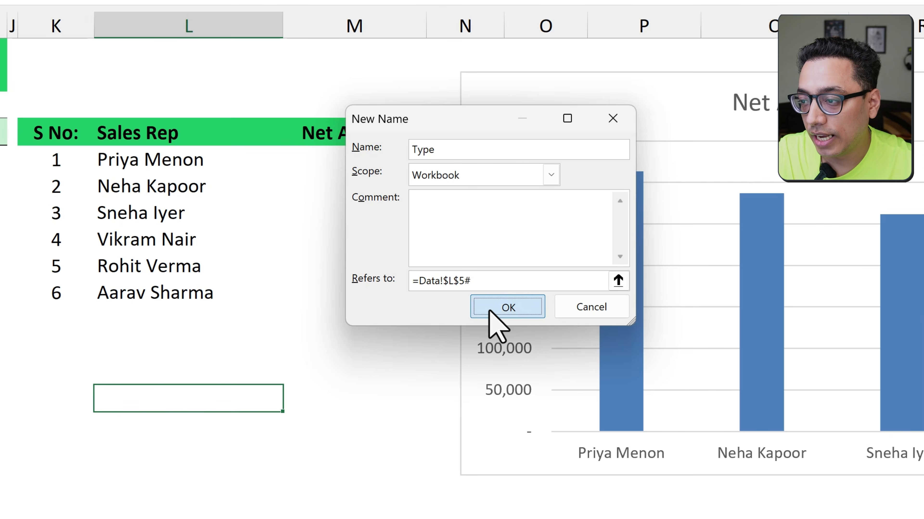
Define a second workbook-scoped name Amount that refers to =Data!$M$5# and close the Name Manager
{"action": "left_click", "coordinate": [270, 56]}
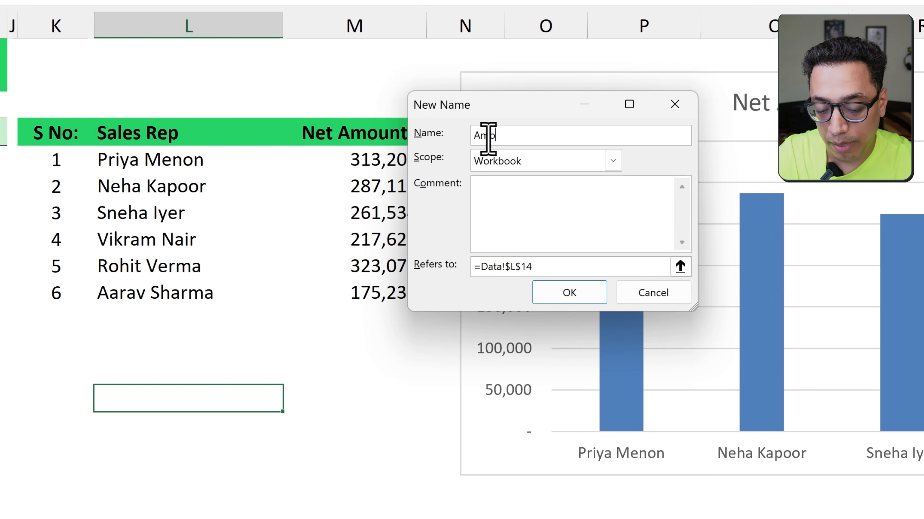
{"action": "left_click_drag", "start_coordinate": [548, 267], "coordinate": [479, 264]}
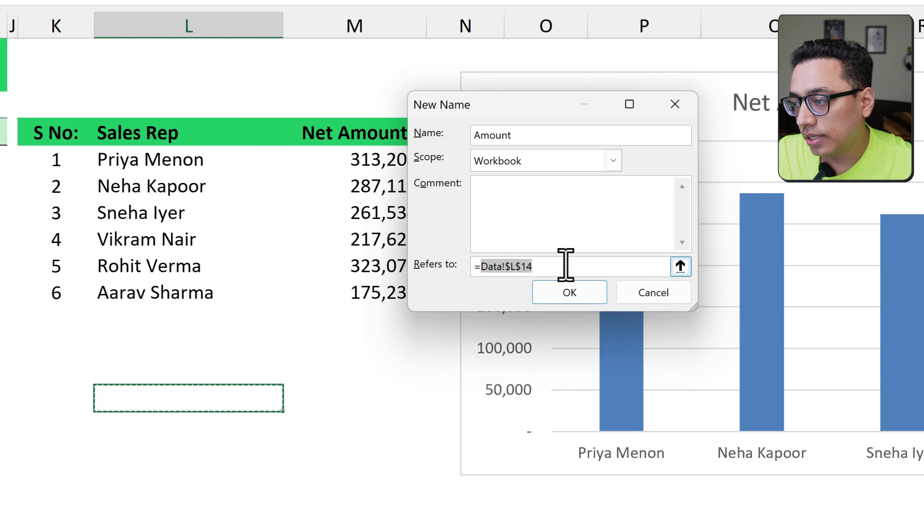
{"action": "key", "text": "BackSpace"}
{"action": "left_click", "coordinate": [351, 161]}
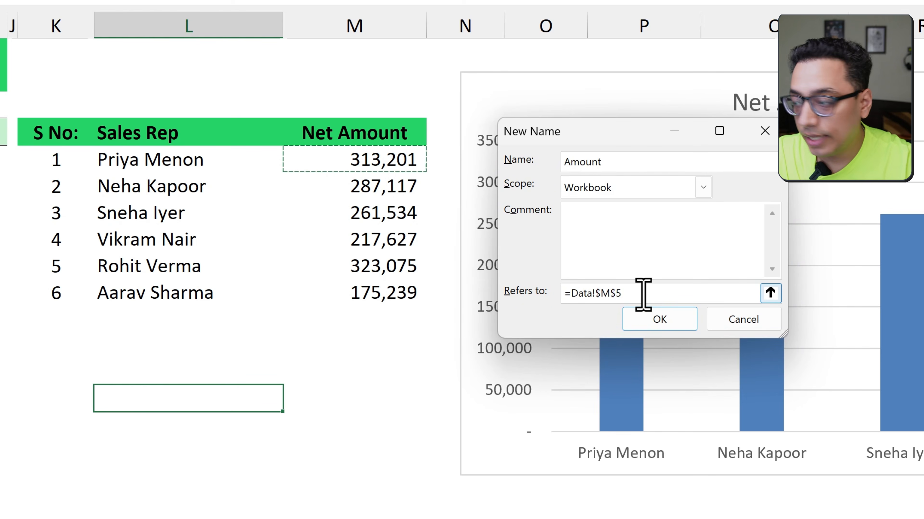
{"action": "type", "text": "#"}
{"action": "left_click", "coordinate": [655, 320]}
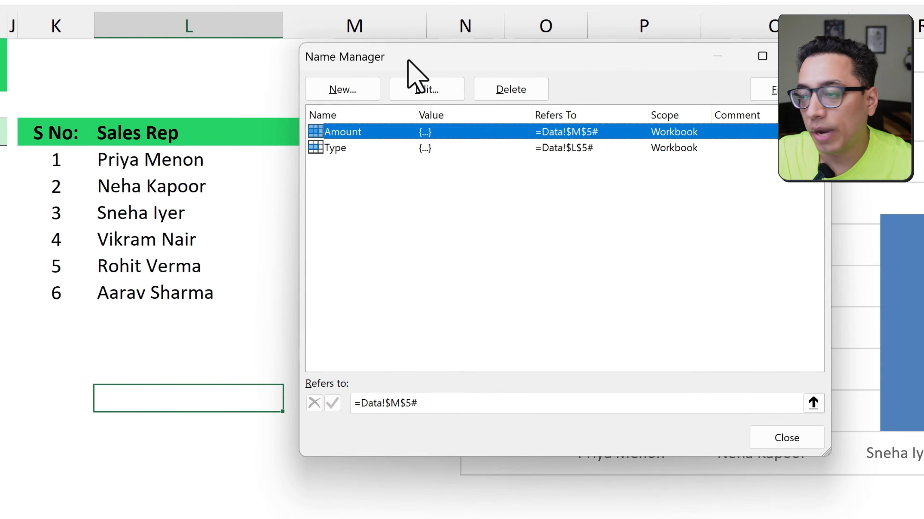
{"action": "left_click_drag", "start_coordinate": [407, 60], "coordinate": [338, 90]}
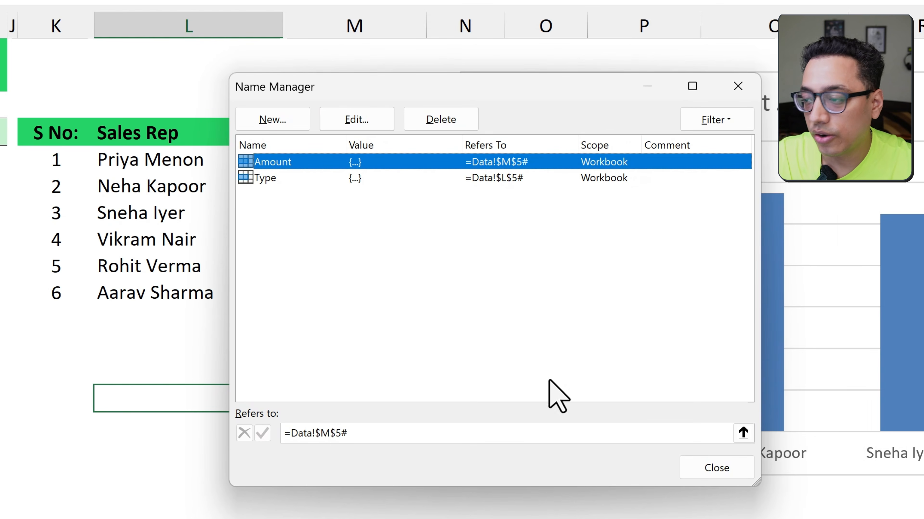
{"action": "left_click", "coordinate": [705, 473]}
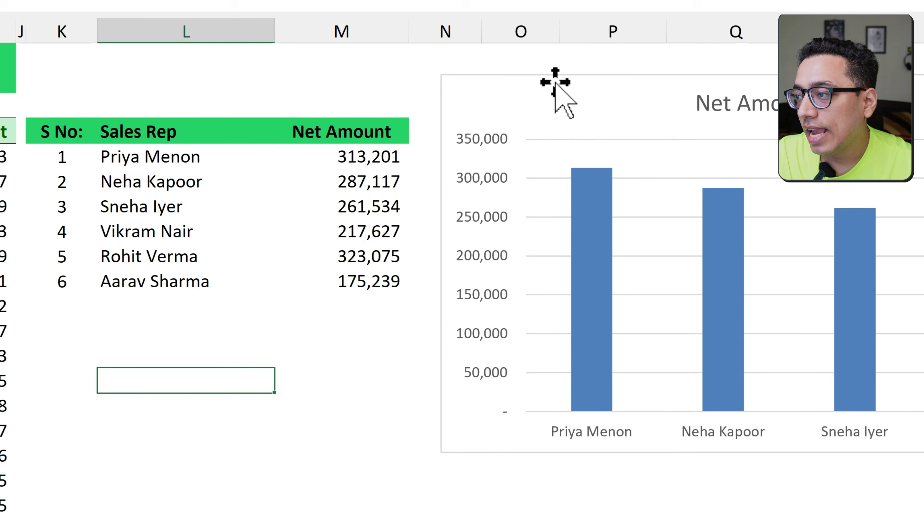
Edit the chart's Net Amount series so its values come from the named range =Data!Amount
{"action": "right_click", "coordinate": [555, 90]}
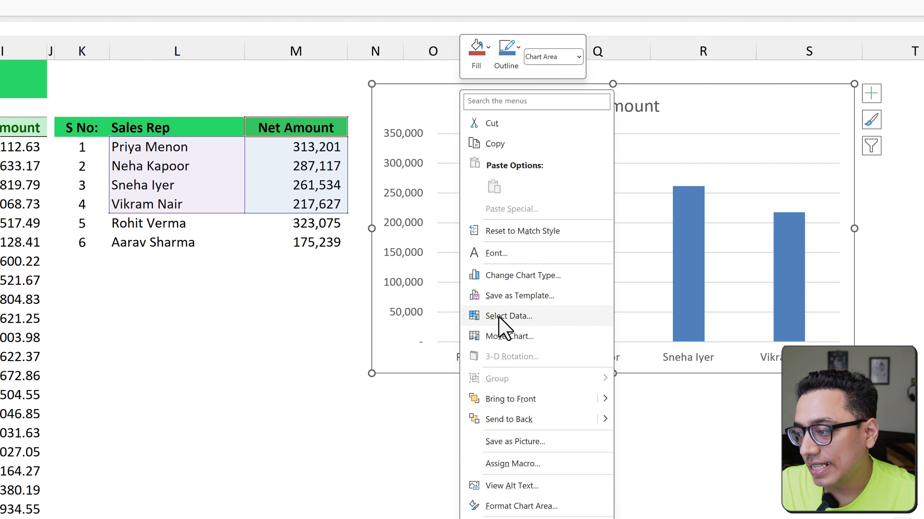
{"action": "left_click", "coordinate": [502, 316]}
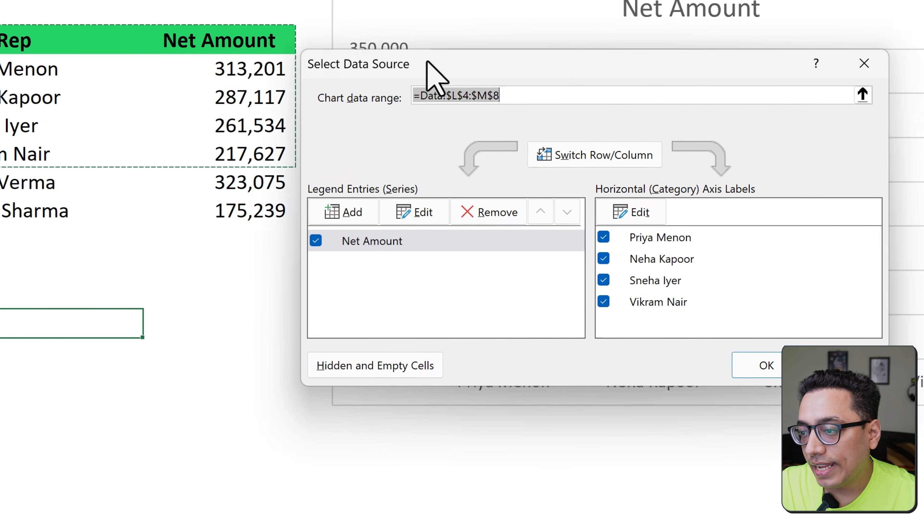
{"action": "left_click_drag", "start_coordinate": [427, 62], "coordinate": [509, 24]}
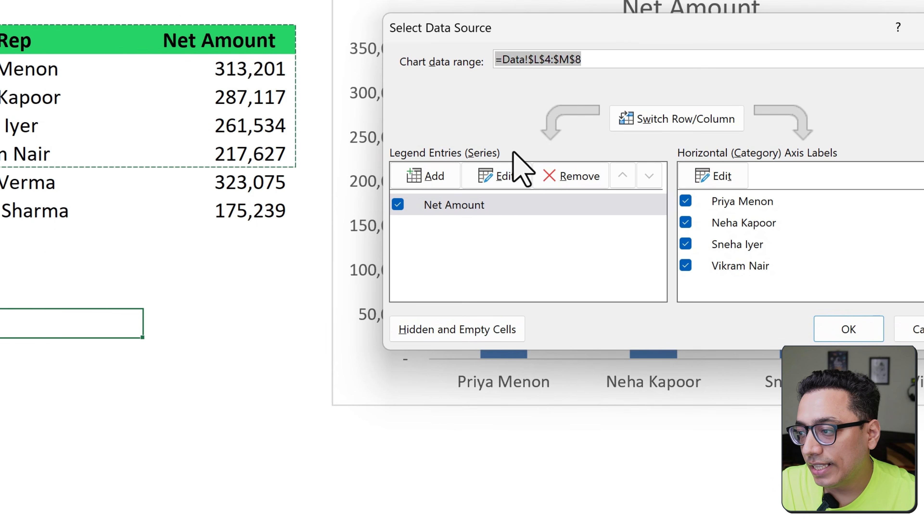
{"action": "left_click", "coordinate": [487, 177]}
{"action": "left_click_drag", "start_coordinate": [346, 164], "coordinate": [593, 100]}
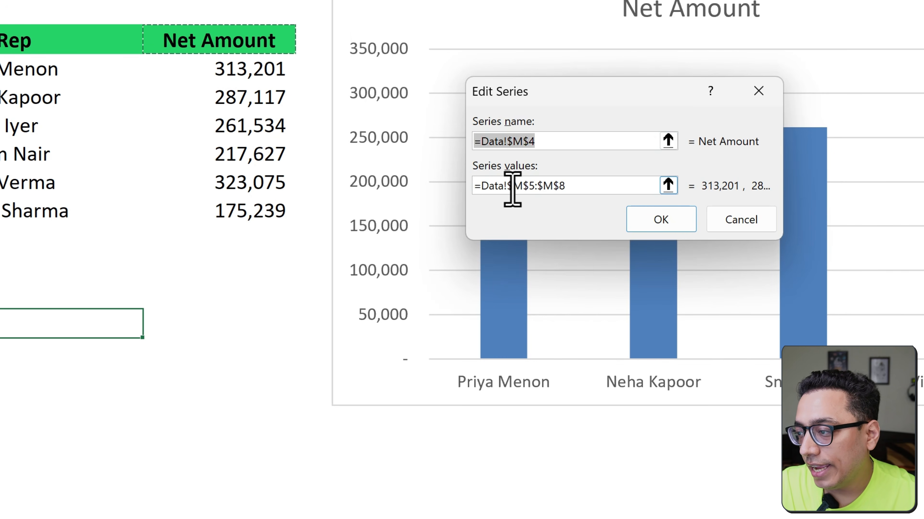
{"action": "left_click_drag", "start_coordinate": [507, 185], "coordinate": [567, 185]}
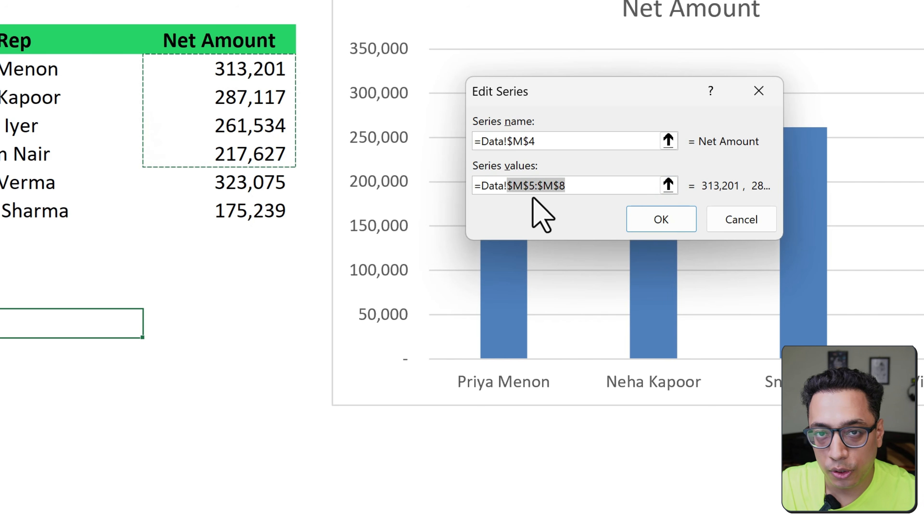
{"action": "key", "text": "BackSpace"}
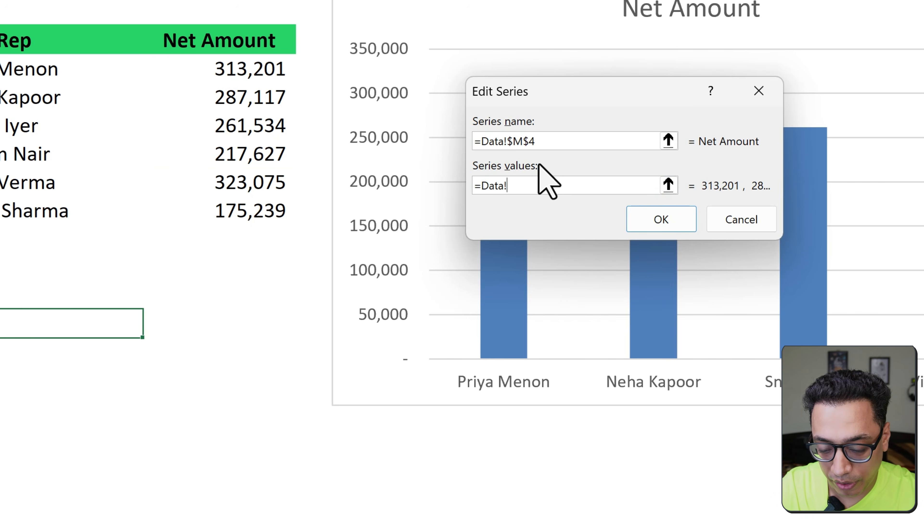
{"action": "left_click", "coordinate": [646, 223]}
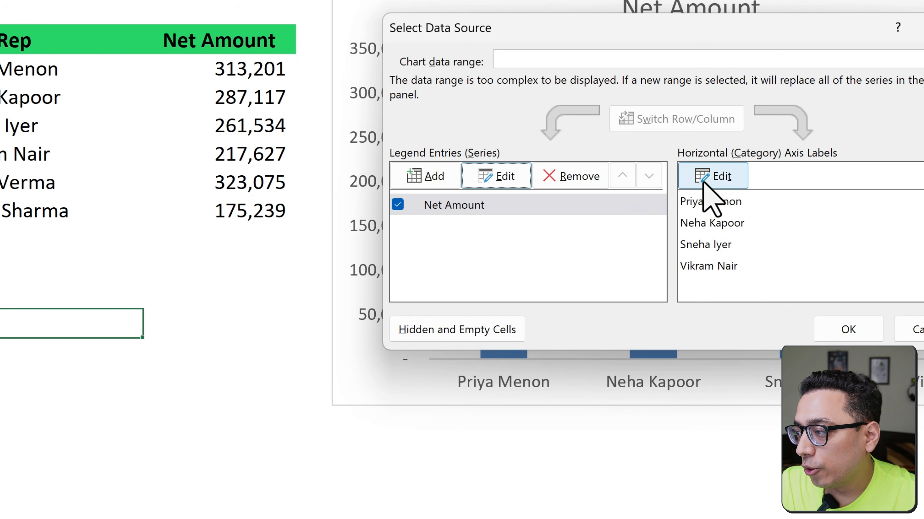
Set the chart's horizontal axis label range to =Data!Type and apply the new data source
{"action": "left_click", "coordinate": [701, 183]}
{"action": "left_click_drag", "start_coordinate": [578, 124], "coordinate": [559, 124]}
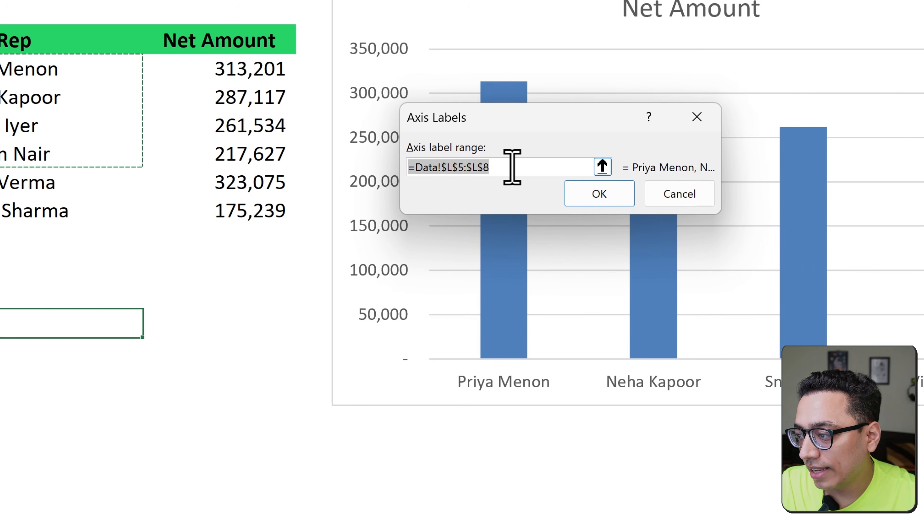
{"action": "left_click", "coordinate": [509, 167]}
{"action": "left_click_drag", "start_coordinate": [439, 168], "coordinate": [505, 169]}
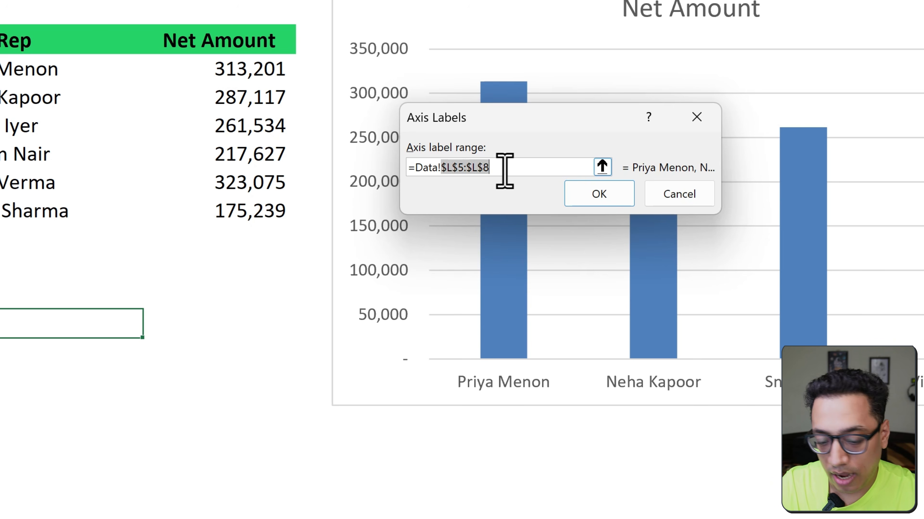
{"action": "type", "text": "Type"}
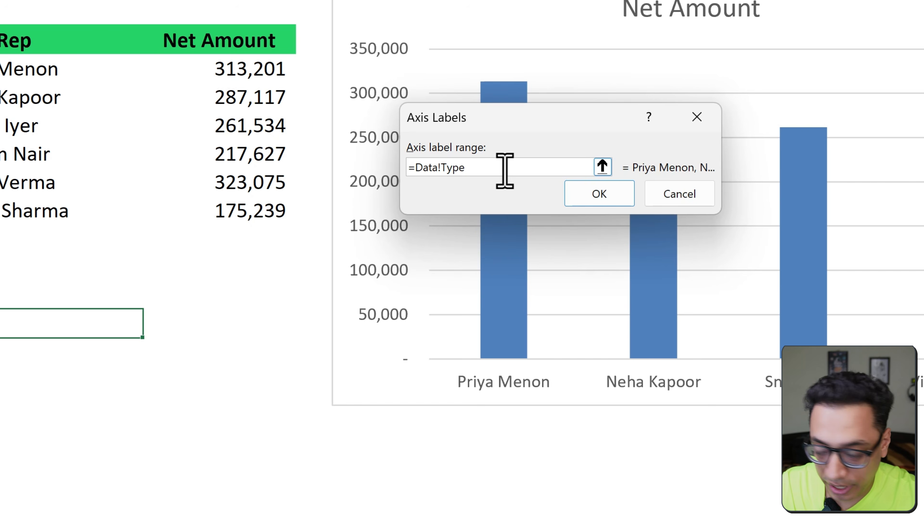
{"action": "left_click", "coordinate": [586, 198]}
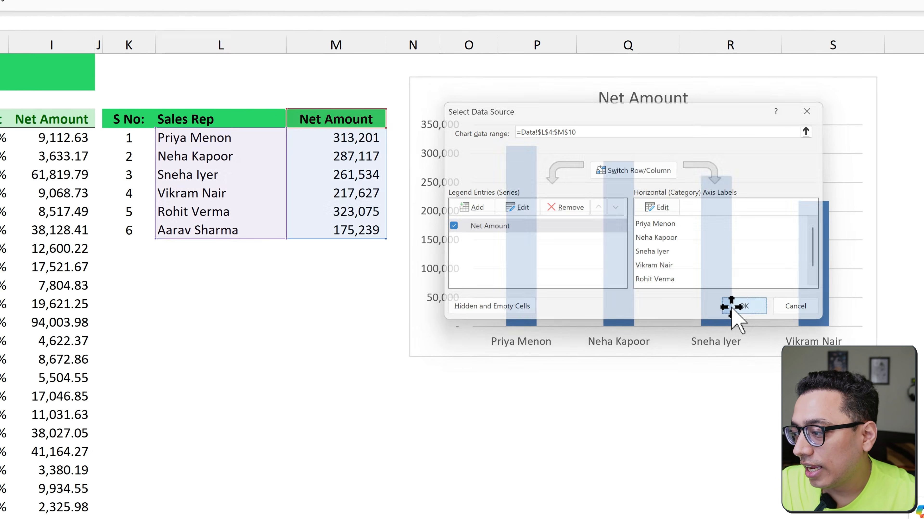
{"action": "left_click", "coordinate": [742, 305]}
Test the chart's resizing by switching the L4 category to Region, Product and Channel in turn
{"action": "left_click", "coordinate": [343, 307]}
{"action": "left_click", "coordinate": [259, 119]}
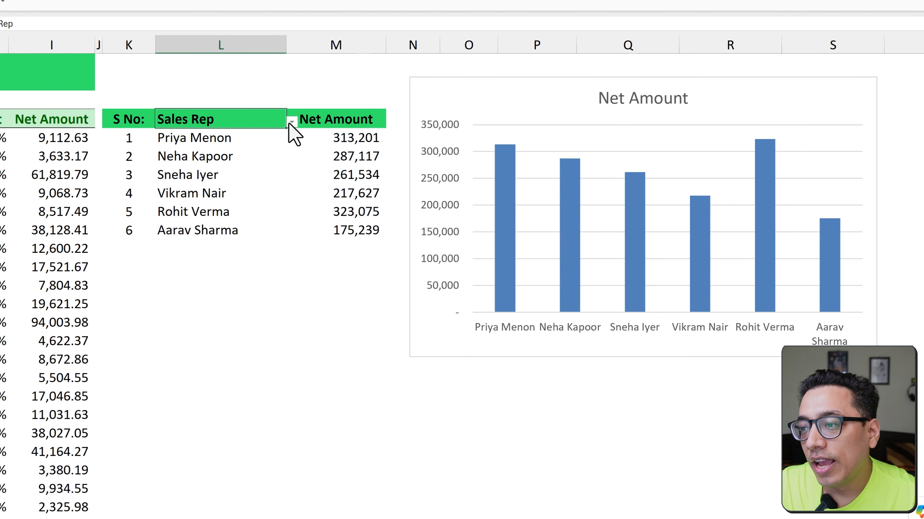
{"action": "left_click", "coordinate": [291, 122]}
{"action": "left_click", "coordinate": [240, 147]}
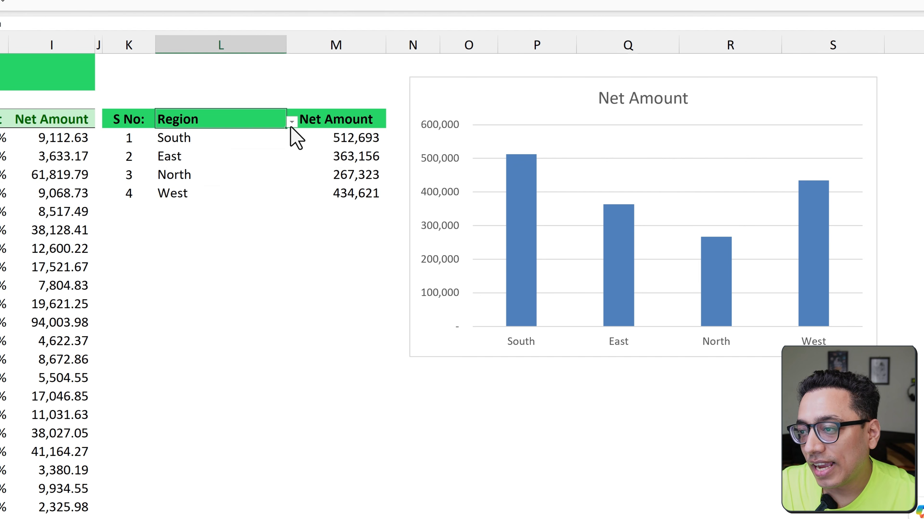
{"action": "left_click", "coordinate": [292, 122]}
{"action": "left_click", "coordinate": [242, 163]}
{"action": "left_click", "coordinate": [291, 122]}
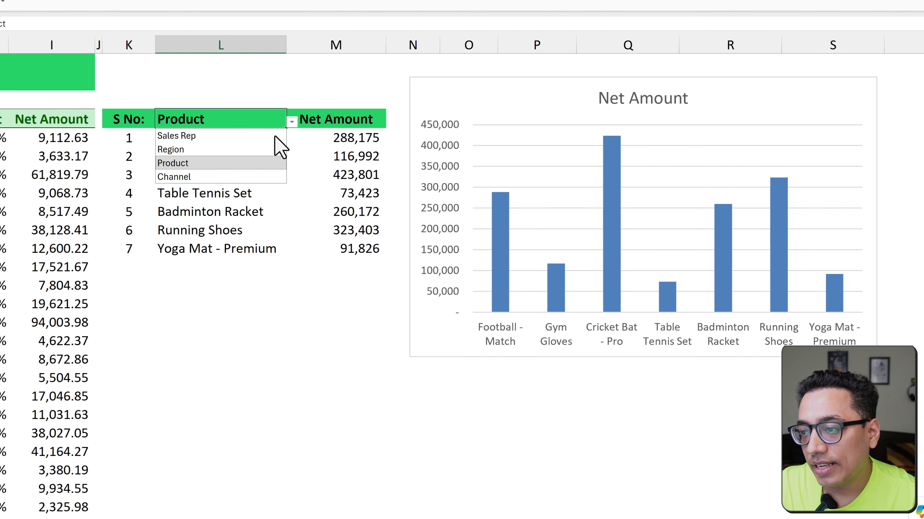
{"action": "left_click", "coordinate": [243, 177]}
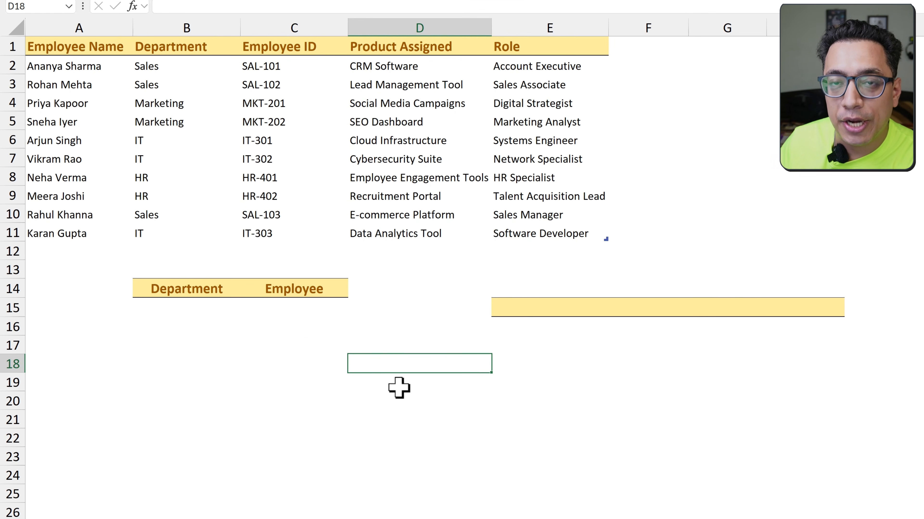
Add a list data validation to cell B15 under the Department header, using =$B$2:$B$11 as its source
{"action": "left_click", "coordinate": [203, 306]}
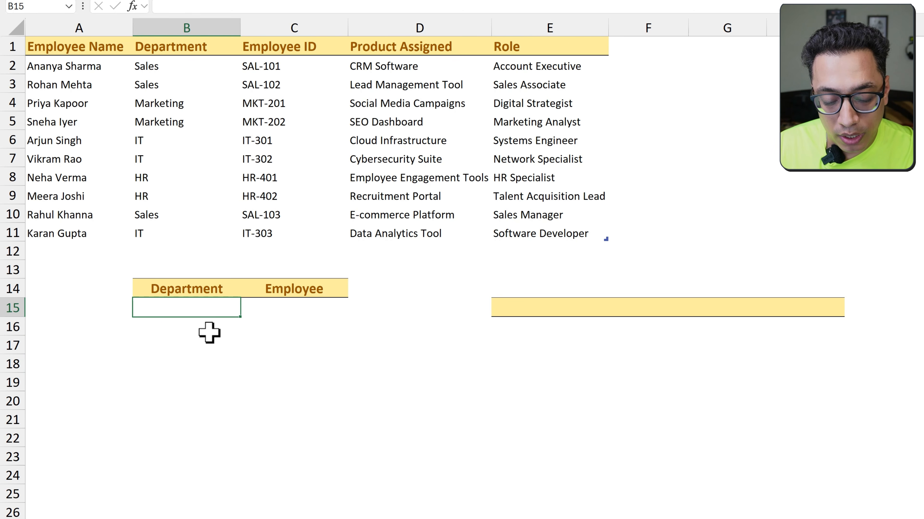
{"action": "key", "text": "alt+a"}
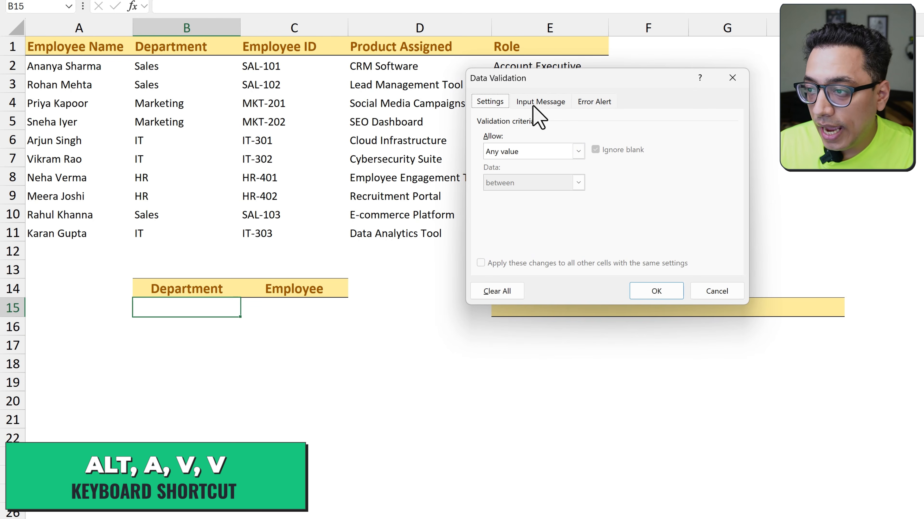
{"action": "left_click_drag", "start_coordinate": [538, 79], "coordinate": [710, 58]}
{"action": "left_click", "coordinate": [702, 131]}
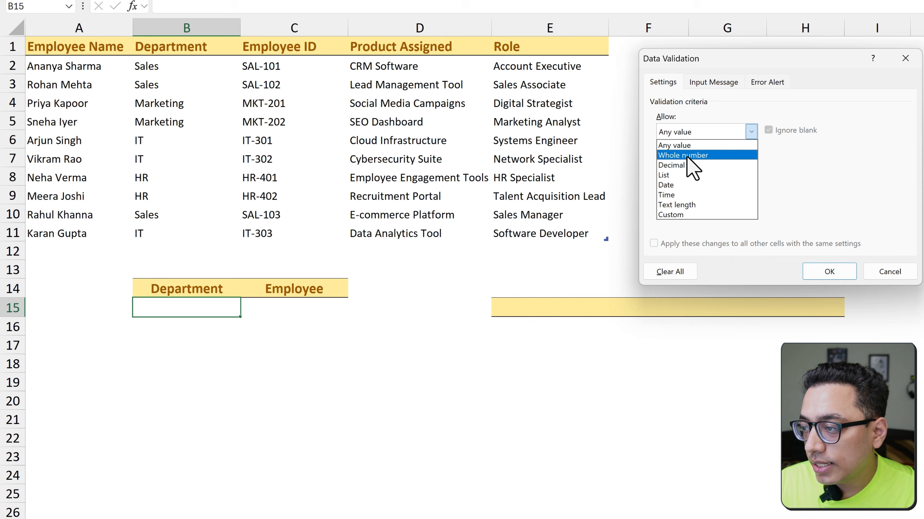
{"action": "left_click", "coordinate": [676, 175]}
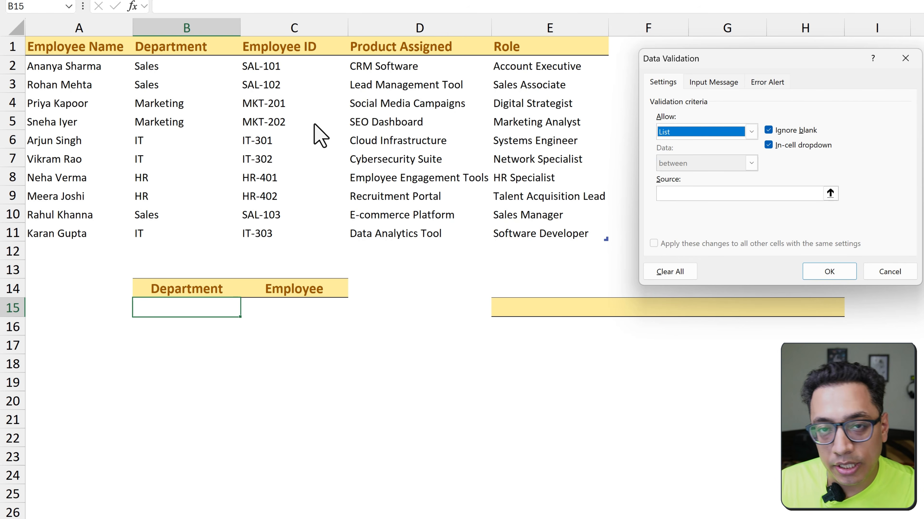
{"action": "left_click", "coordinate": [770, 190]}
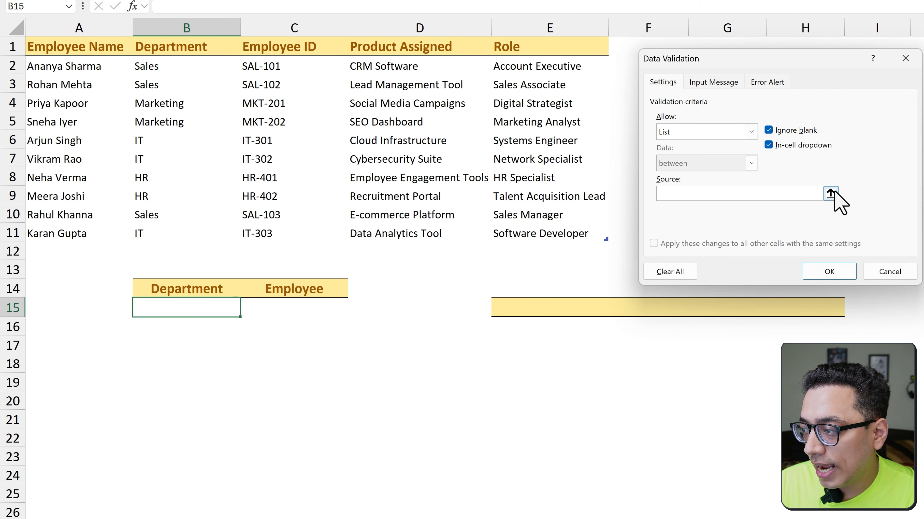
{"action": "left_click", "coordinate": [831, 193]}
{"action": "left_click_drag", "start_coordinate": [191, 65], "coordinate": [190, 232]}
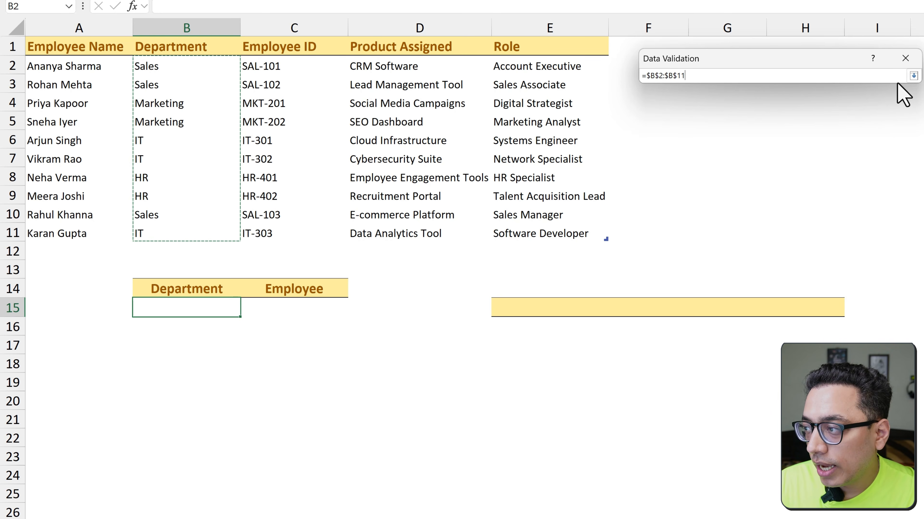
{"action": "left_click", "coordinate": [913, 76]}
{"action": "left_click", "coordinate": [822, 271]}
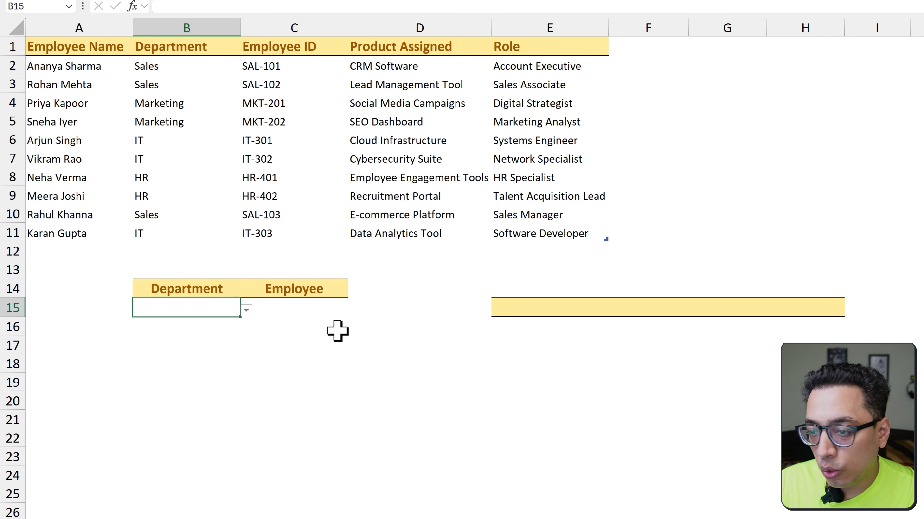
Test the B15 dropdown by choosing IT, and set the department to Marketing
{"action": "left_click", "coordinate": [246, 310]}
{"action": "left_click", "coordinate": [203, 353]}
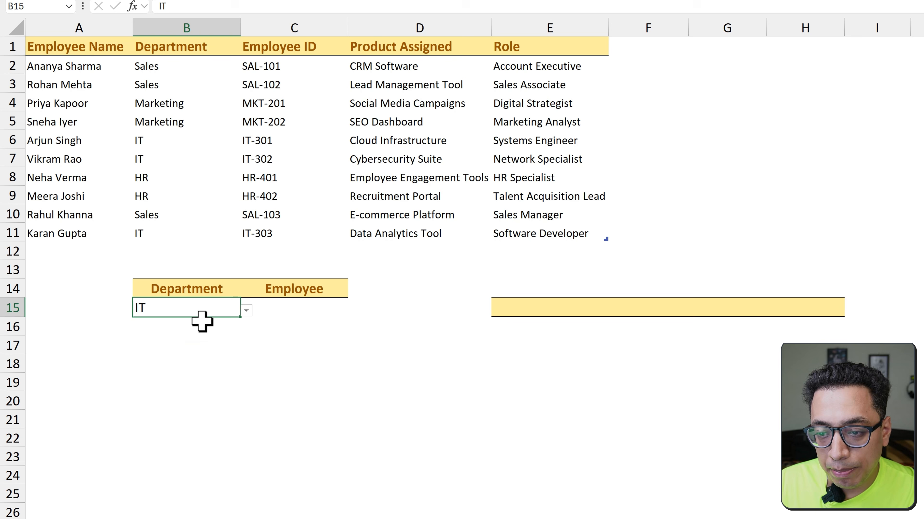
{"action": "left_click", "coordinate": [246, 310]}
{"action": "left_click", "coordinate": [215, 342]}
{"action": "left_click", "coordinate": [271, 310]}
Write =UNIQUE(Table2[Department]) in cell E15 of the empty header band
{"action": "left_click", "coordinate": [514, 310]}
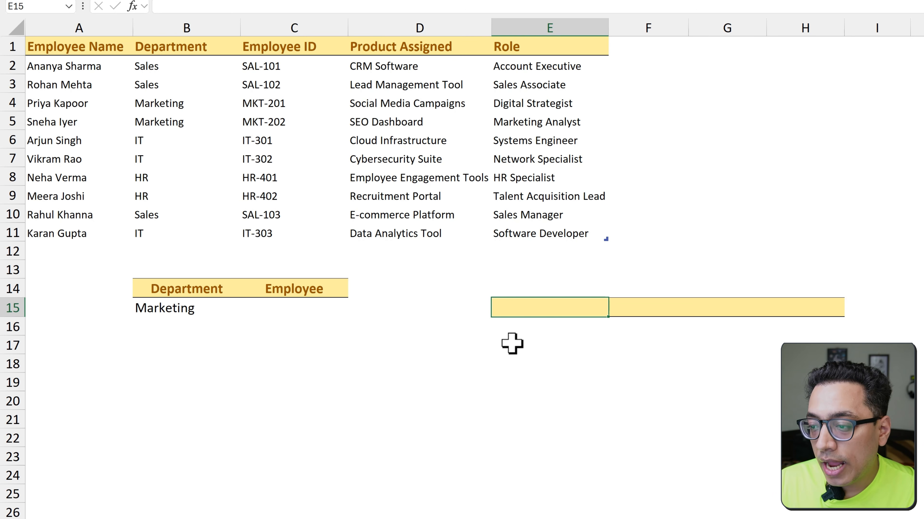
{"action": "type", "text": "=Uni"}
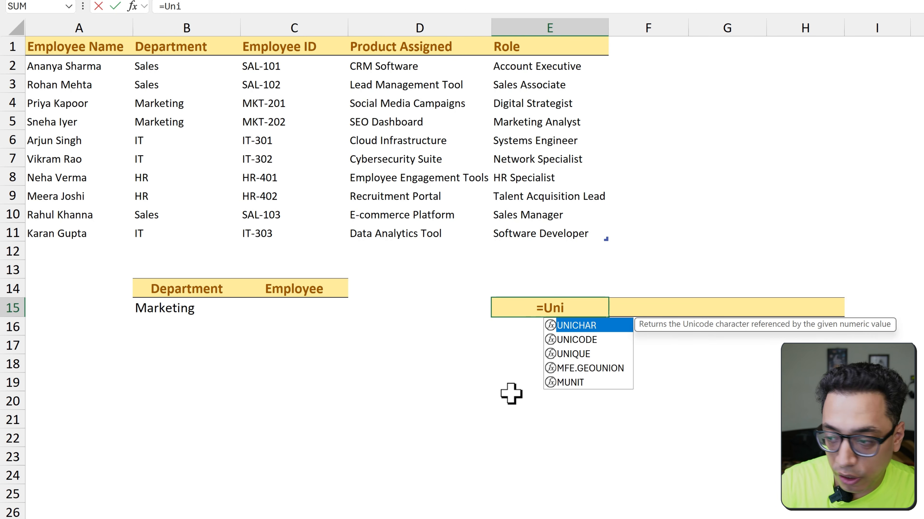
{"action": "key", "text": "Down"}
{"action": "key", "text": "Down"}
{"action": "key", "text": "Tab"}
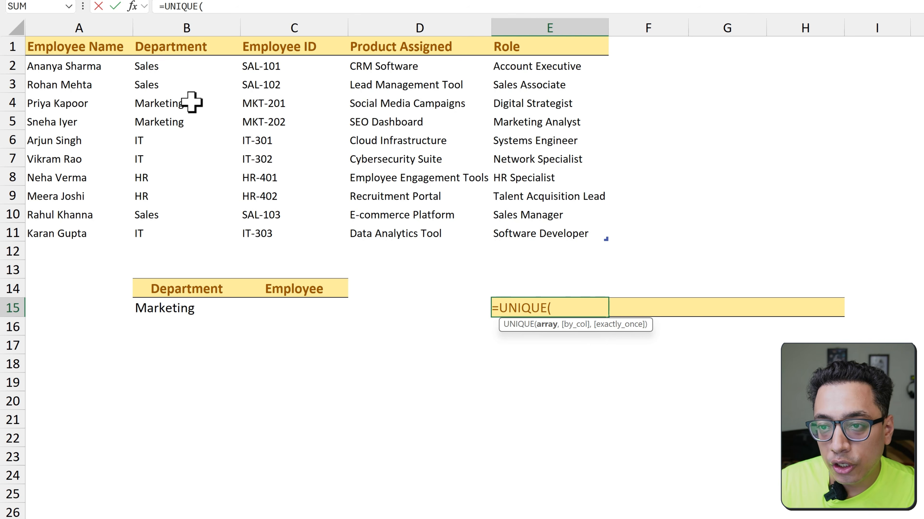
{"action": "left_click", "coordinate": [178, 68]}
{"action": "left_click_drag", "start_coordinate": [177, 68], "coordinate": [155, 227]}
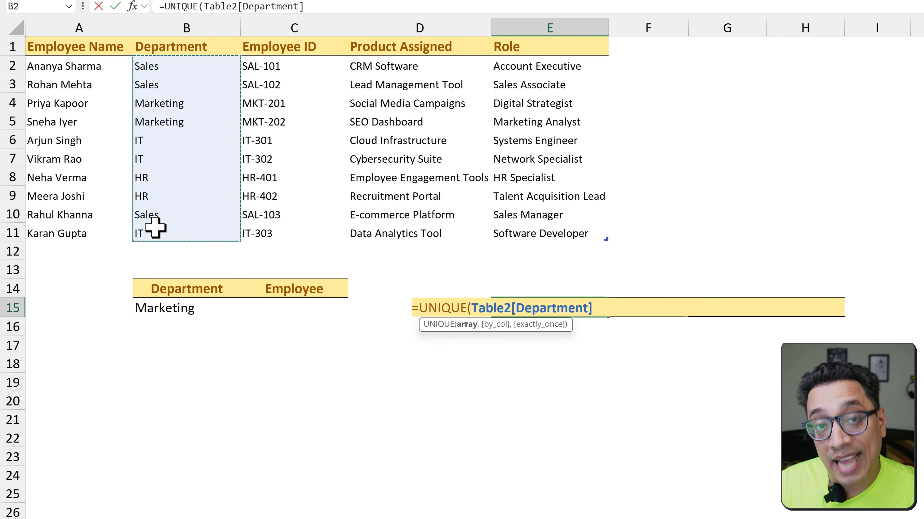
{"action": "type", "text": ")"}
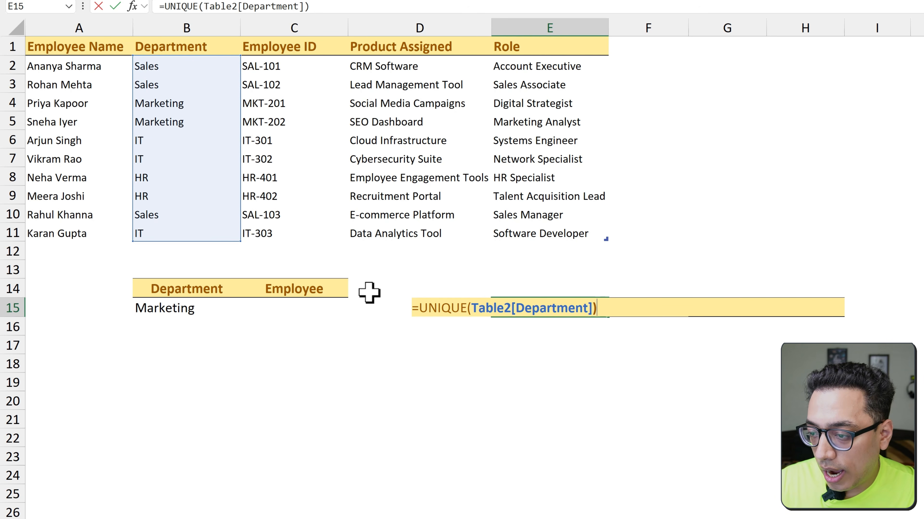
{"action": "type", "text": "Tra"}
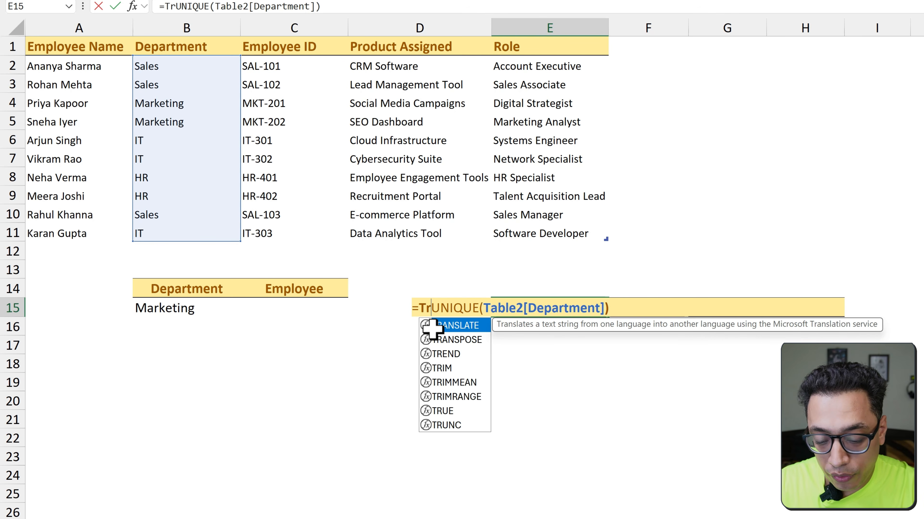
Wrap the UNIQUE formula in TRANSPOSE so the departments spill across row 15, and enter it
{"action": "key", "text": "Down"}
{"action": "key", "text": "Tab"}
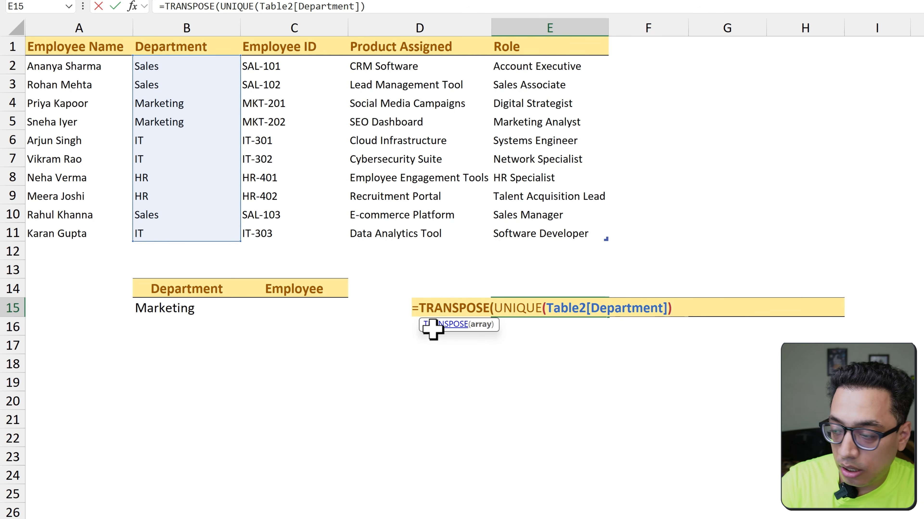
{"action": "key", "text": "Return"}
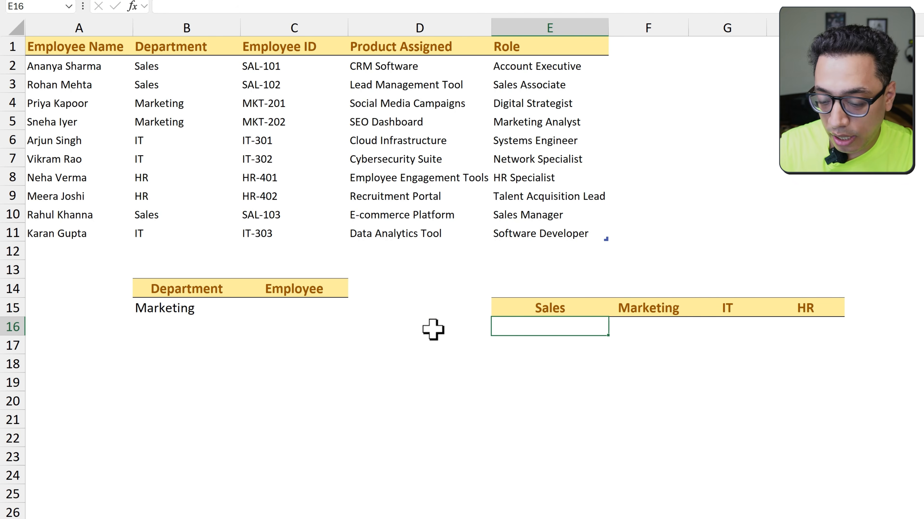
Start a FILTER formula in E16 with Table2[Employee Name] as its array
{"action": "type", "text": "=FIlter"}
{"action": "key", "text": "Tab"}
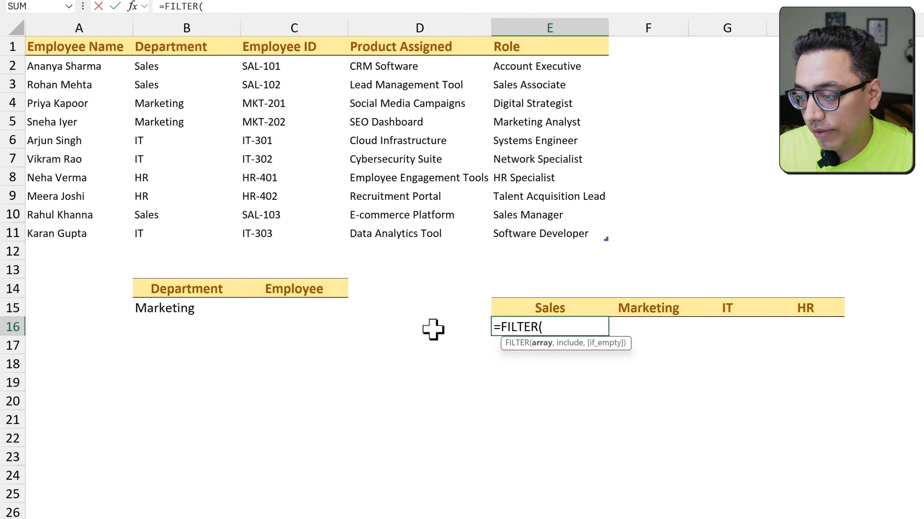
{"action": "key", "text": "Left"}
{"action": "key", "text": "ctrl+Left"}
{"action": "key", "text": "ctrl+Up"}
{"action": "key", "text": "ctrl+Up"}
{"action": "key", "text": "Down"}
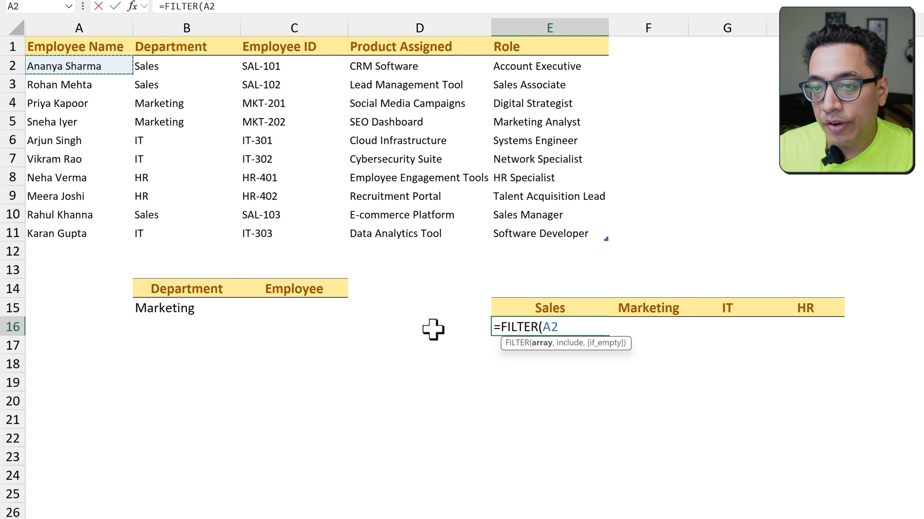
{"action": "key", "text": "ctrl+shift+Down"}
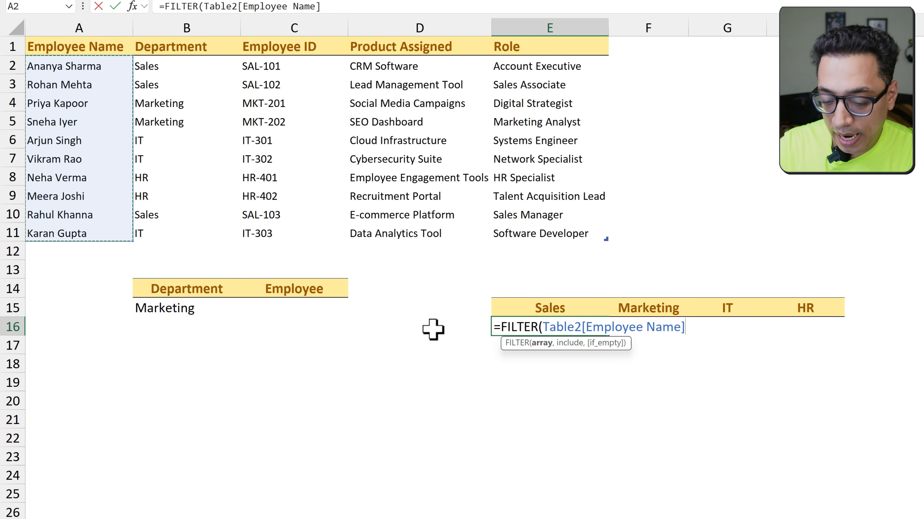
Complete the FILTER formula with the condition Table2[Department]=E15 and "" for empty results, and enter it
{"action": "type", "text": ","}
{"action": "left_click_drag", "start_coordinate": [185, 68], "coordinate": [177, 228]}
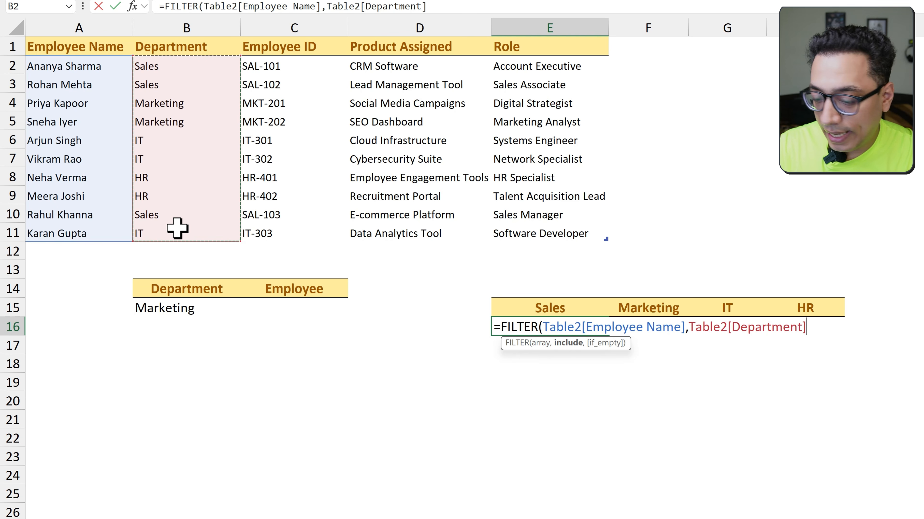
{"action": "type", "text": "="}
{"action": "left_click", "coordinate": [547, 309]}
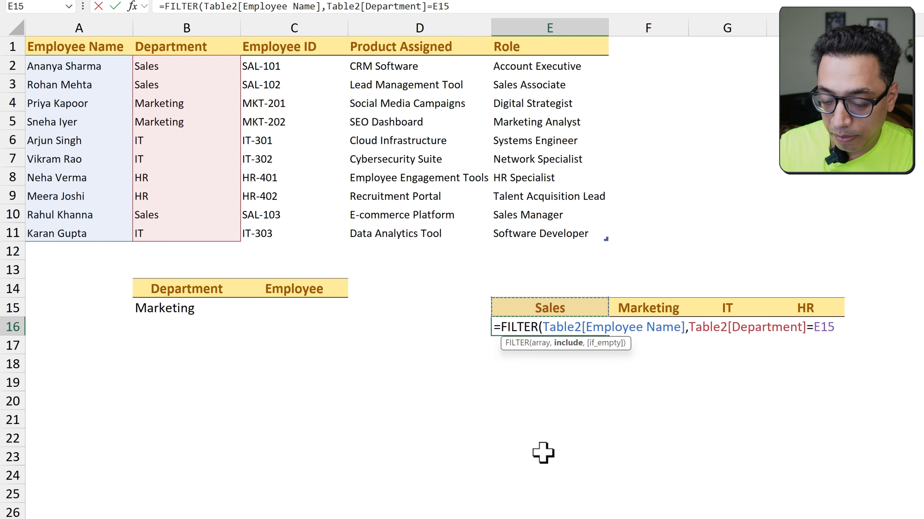
{"action": "type", "text": ","}
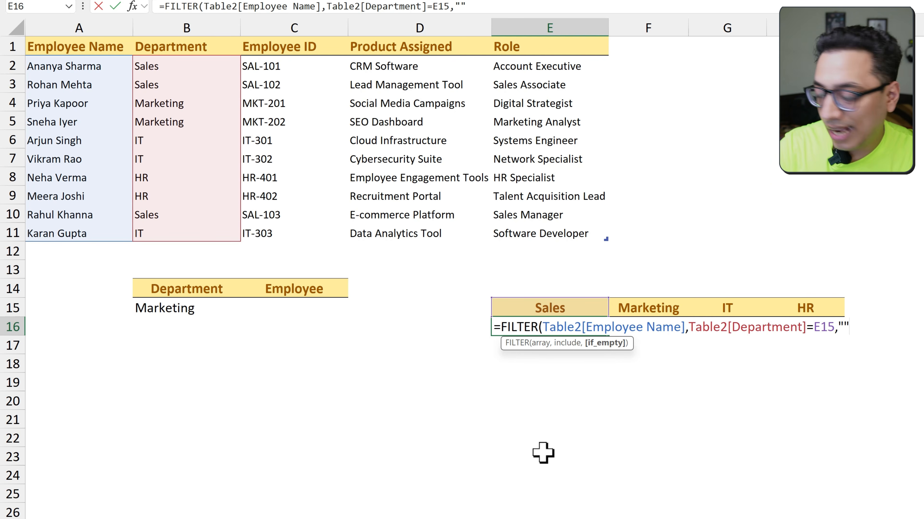
{"action": "type", "text": "\"\")"}
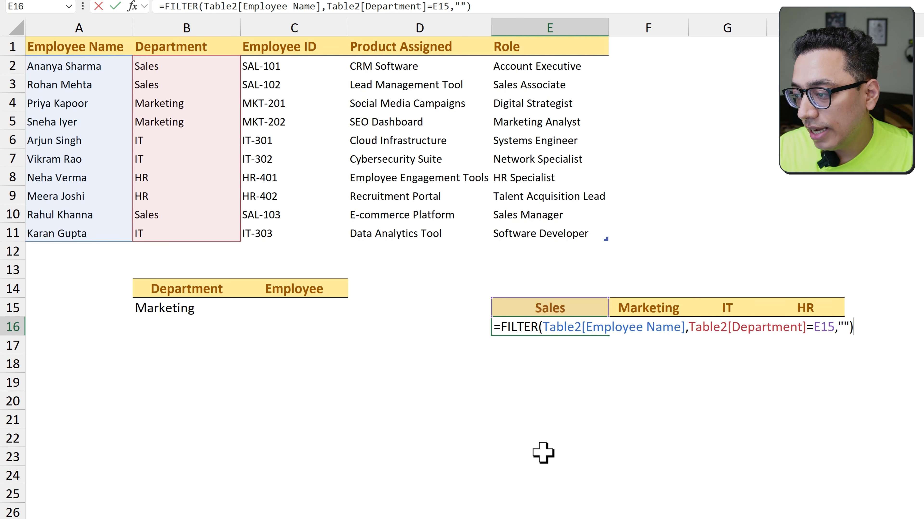
{"action": "key", "text": "Return"}
Fill the FILTER formula from column E rightward across E16:H18 under the other department headers
{"action": "key", "text": "Up"}
{"action": "key", "text": "shift+Down"}
{"action": "key", "text": "shift+Down"}
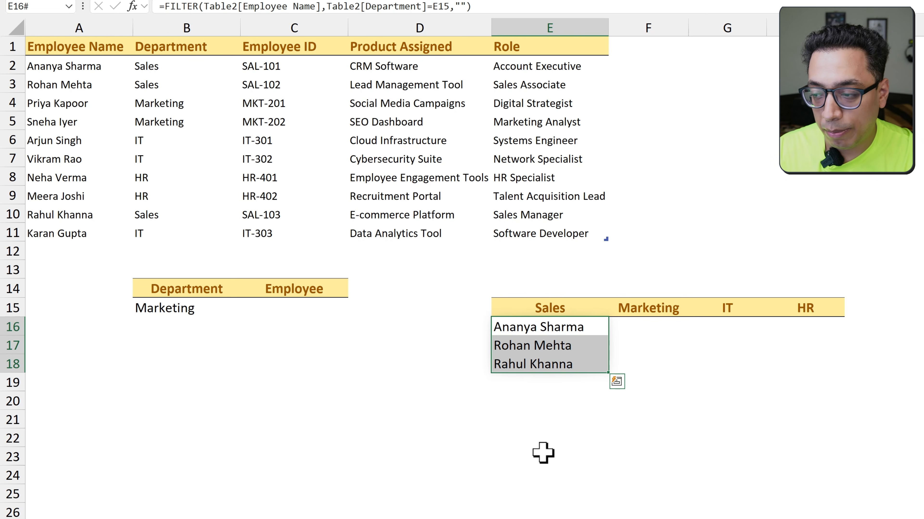
{"action": "key", "text": "shift+Right"}
{"action": "key", "text": "shift+Right"}
{"action": "key", "text": "shift+Right"}
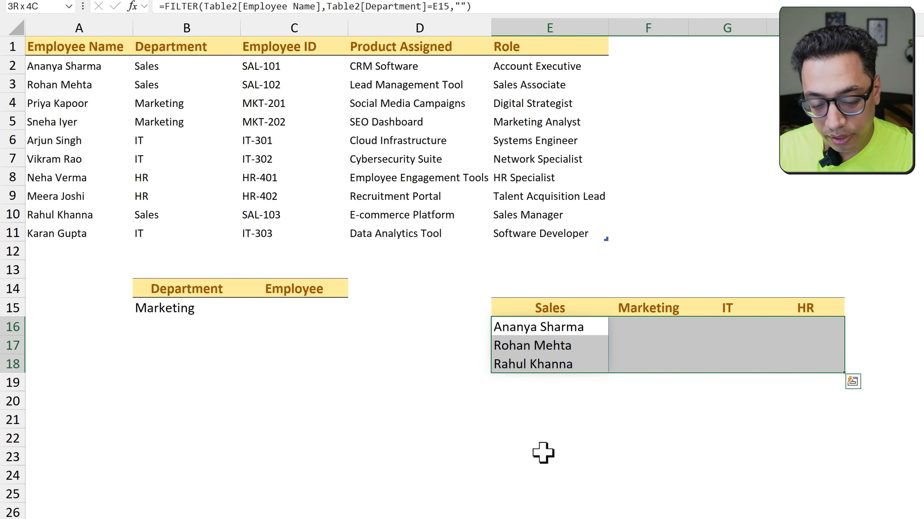
{"action": "key", "text": "ctrl+r"}
Check the copied FILTER formulas under each department header in row 16
{"action": "key", "text": "Down"}
{"action": "key", "text": "Up"}
{"action": "key", "text": "Right"}
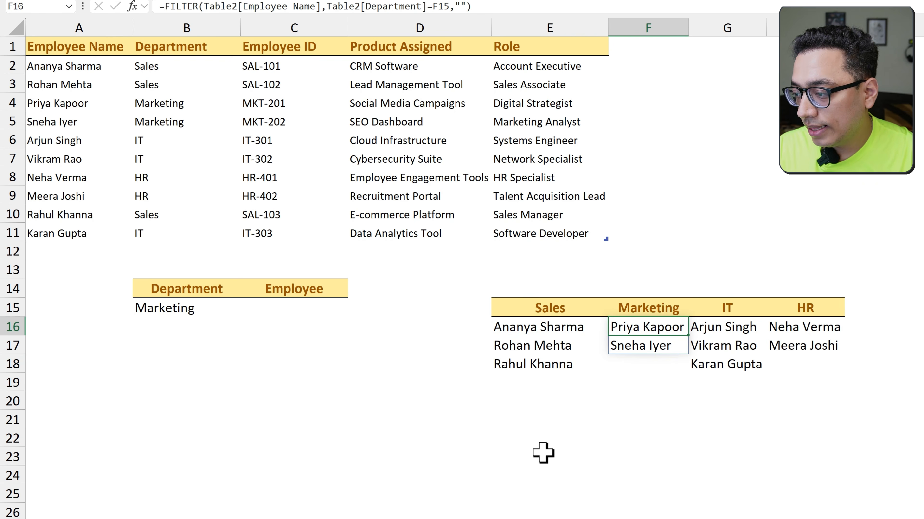
{"action": "key", "text": "Right"}
{"action": "key", "text": "Right"}
{"action": "key", "text": "Left"}
{"action": "key", "text": "Left"}
{"action": "key", "text": "Left"}
{"action": "key", "text": "Right"}
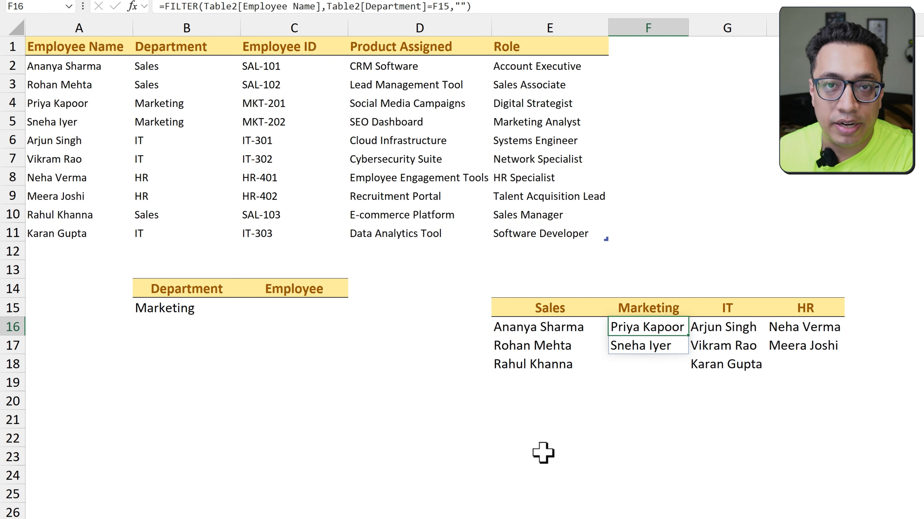
Start an XLOOKUP formula in C15 with B15 as the lookup value and E15:H15 as the lookup array
{"action": "left_click", "coordinate": [300, 312]}
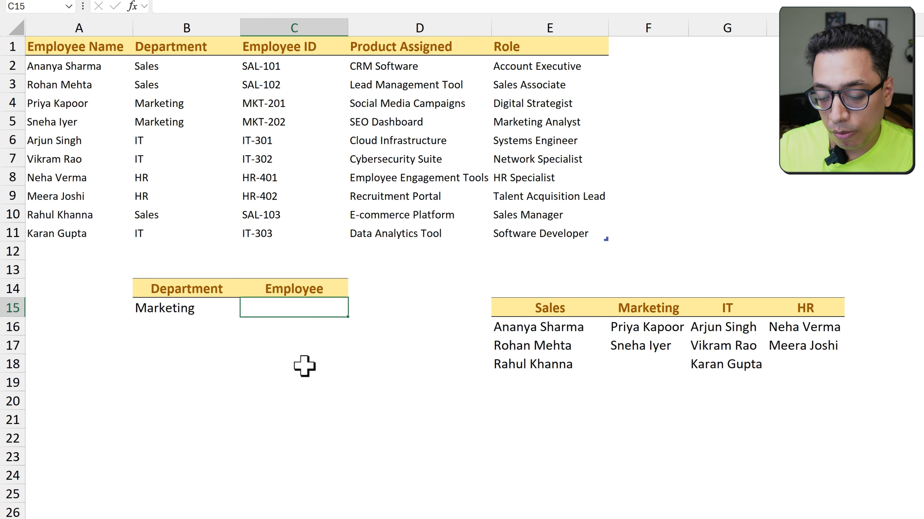
{"action": "type", "text": "=XLo"}
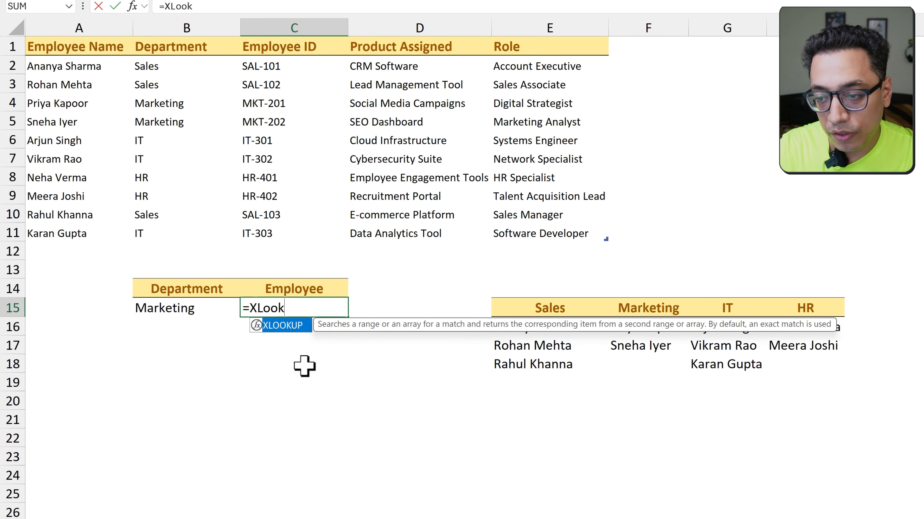
{"action": "type", "text": "ok"}
{"action": "key", "text": "Tab"}
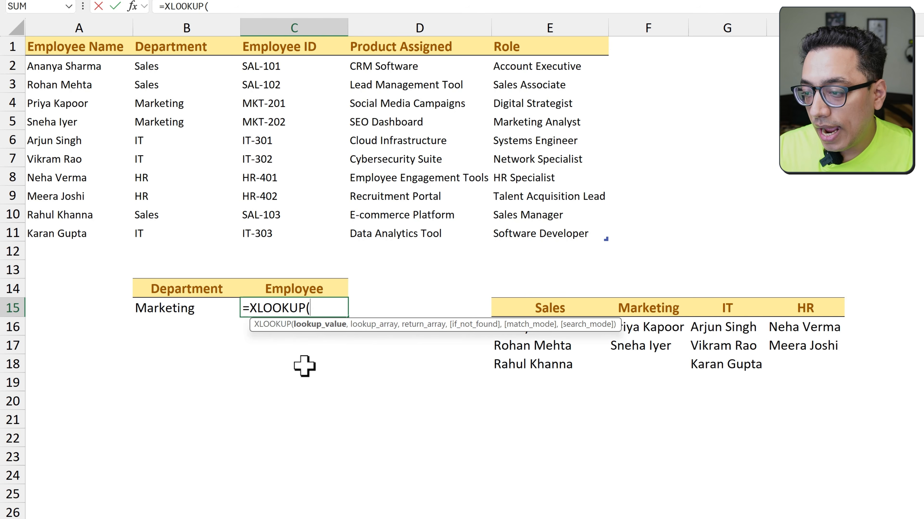
{"action": "key", "text": "Left"}
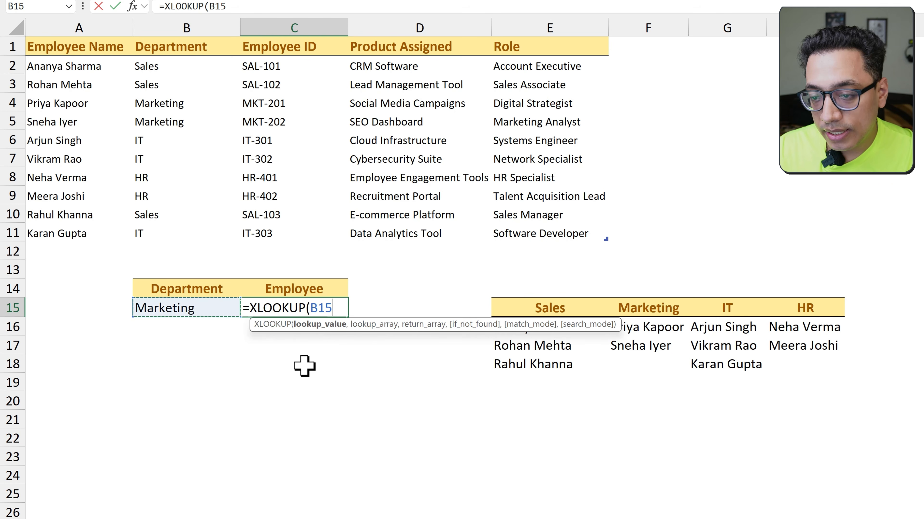
{"action": "type", "text": ","}
{"action": "key", "text": "Right"}
{"action": "key", "text": "Right"}
{"action": "key", "text": "Right"}
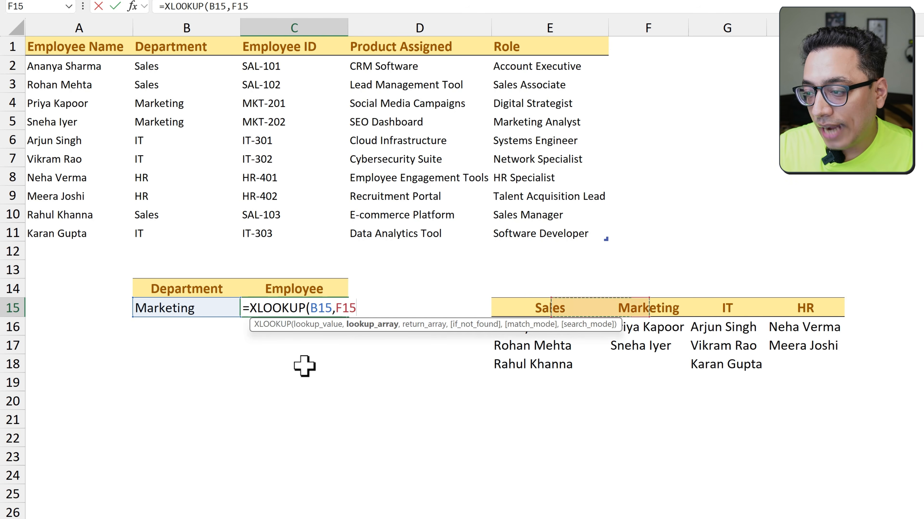
{"action": "key", "text": "ctrl+shift+Right"}
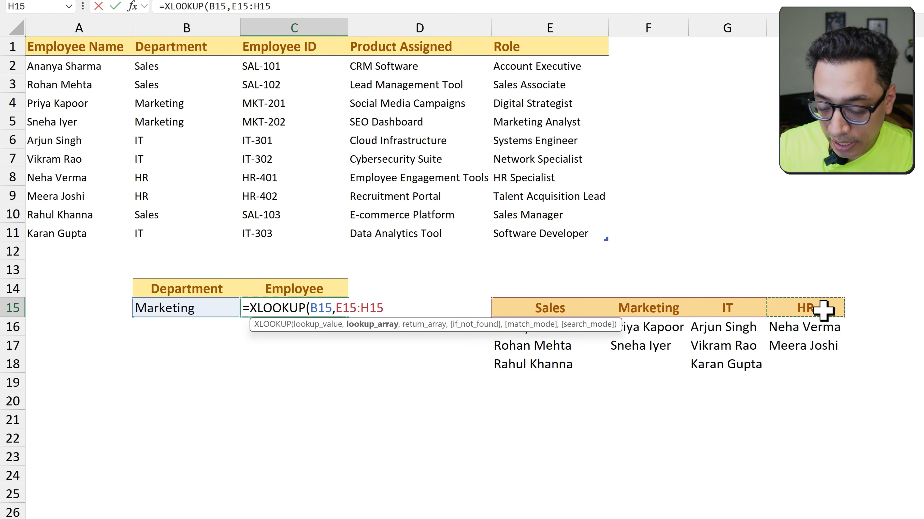
Complete the XLOOKUP formula in C15 with E16:H16 as the return array and enter it
{"action": "type", "text": ","}
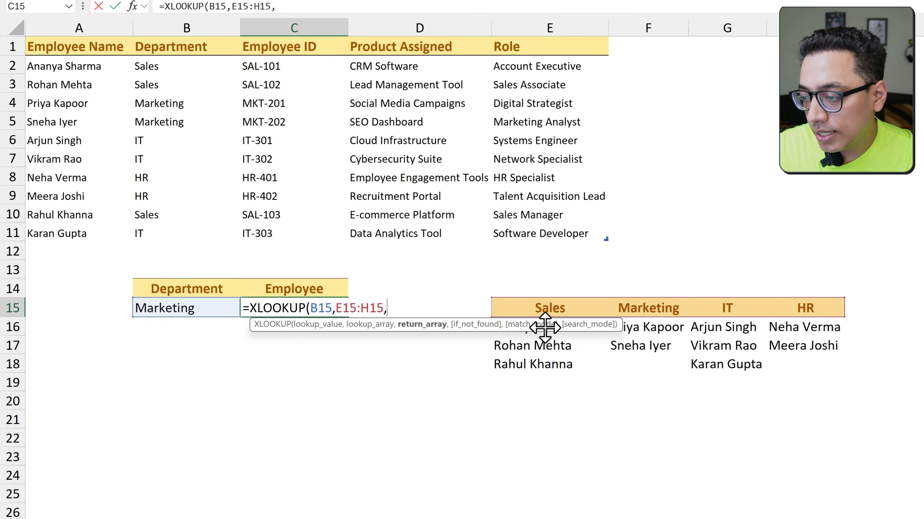
{"action": "left_click_drag", "start_coordinate": [539, 336], "coordinate": [798, 325]}
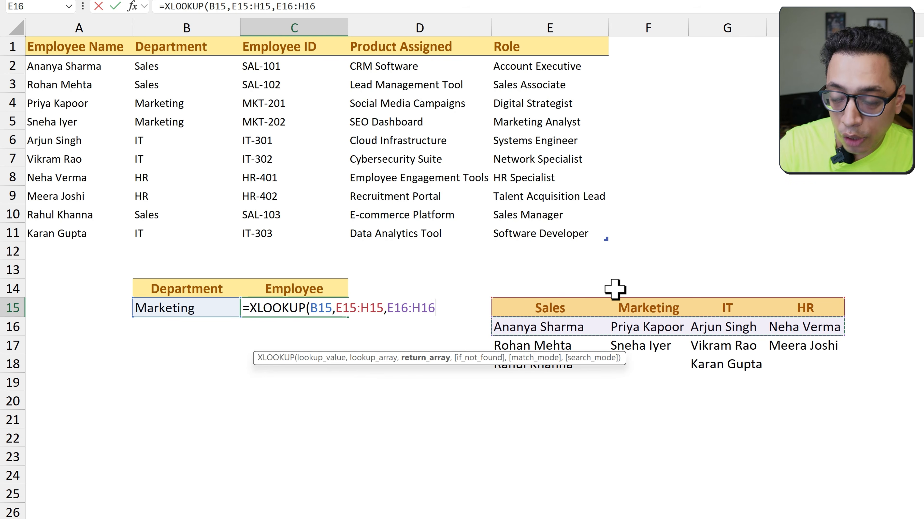
{"action": "type", "text": ")"}
{"action": "key", "text": "Return"}
{"action": "key", "text": "Up"}
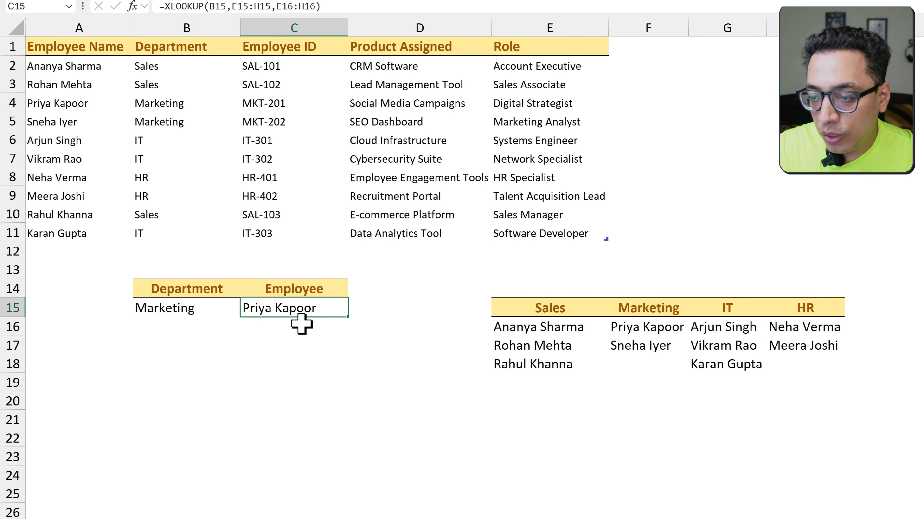
Set the department in B15 to Sales and check the employee returned in C15
{"action": "key", "text": "Left"}
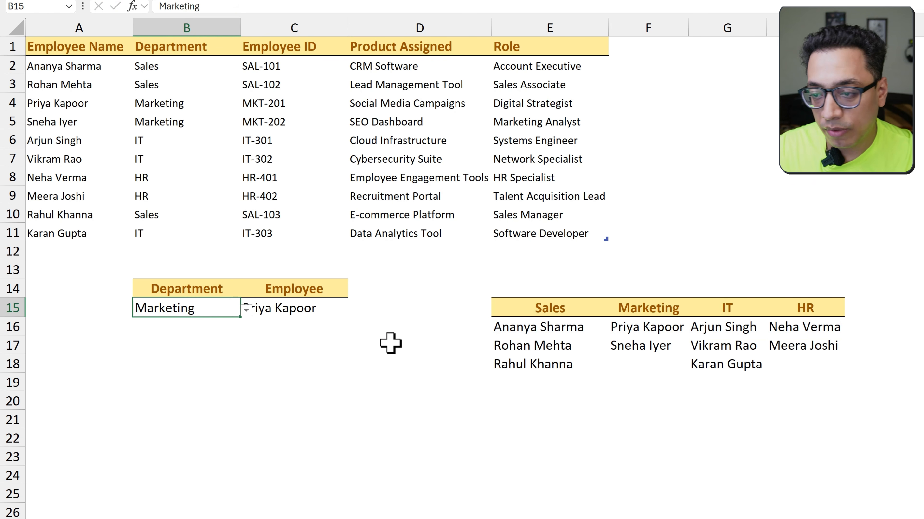
{"action": "key", "text": "alt+Down"}
{"action": "key", "text": "Up"}
{"action": "key", "text": "Return"}
{"action": "key", "text": "Right"}
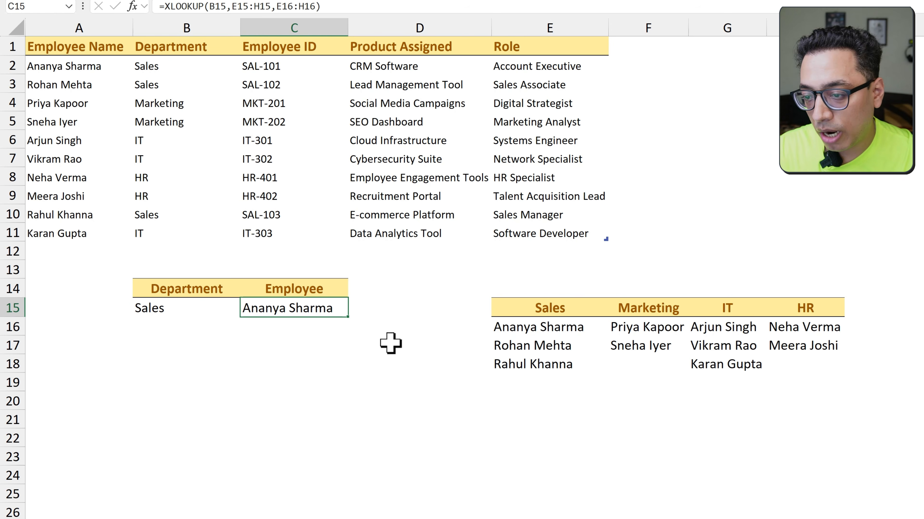
Change the department in B15 to HR and check the lookup result in C15
{"action": "key", "text": "Left"}
{"action": "key", "text": "alt+Down"}
{"action": "key", "text": "Down"}
{"action": "key", "text": "Down"}
{"action": "key", "text": "Down"}
{"action": "key", "text": "Return"}
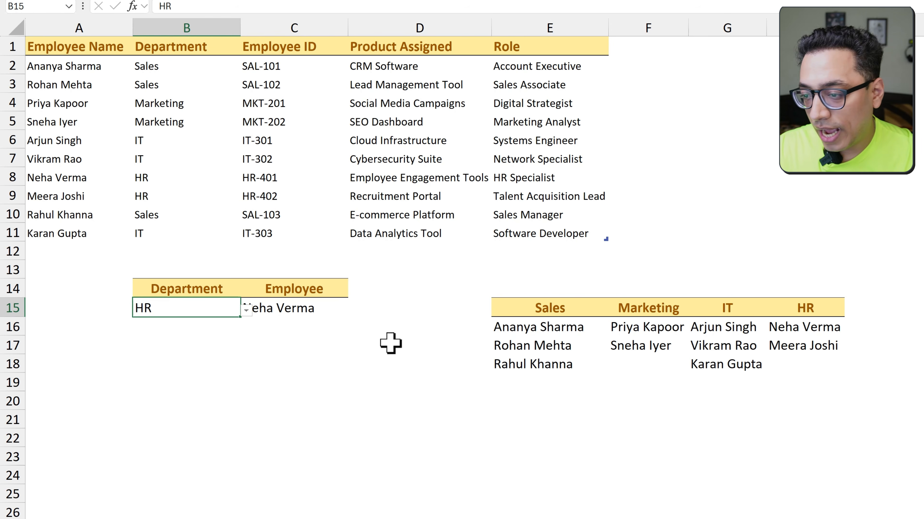
{"action": "key", "text": "Right"}
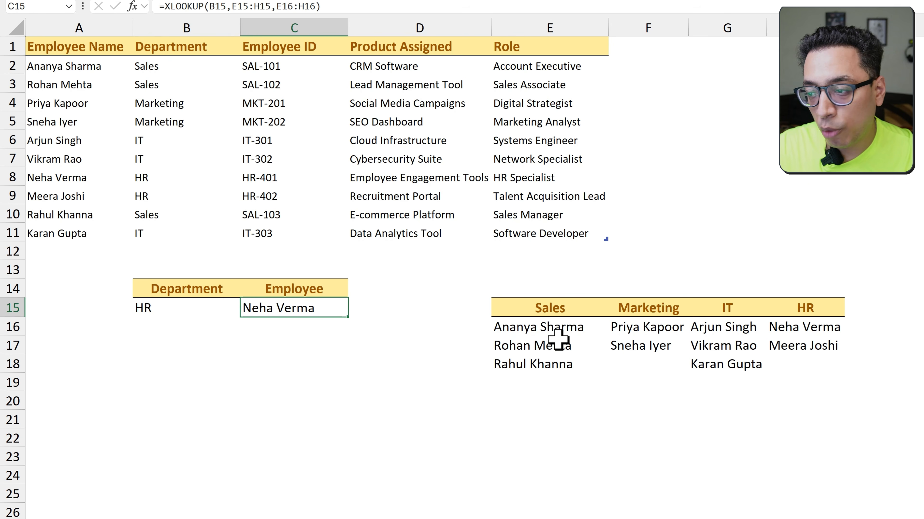
Append the spill operator # to the XLOOKUP formula in C15 so it returns the department's whole employee list
{"action": "key", "text": "F2"}
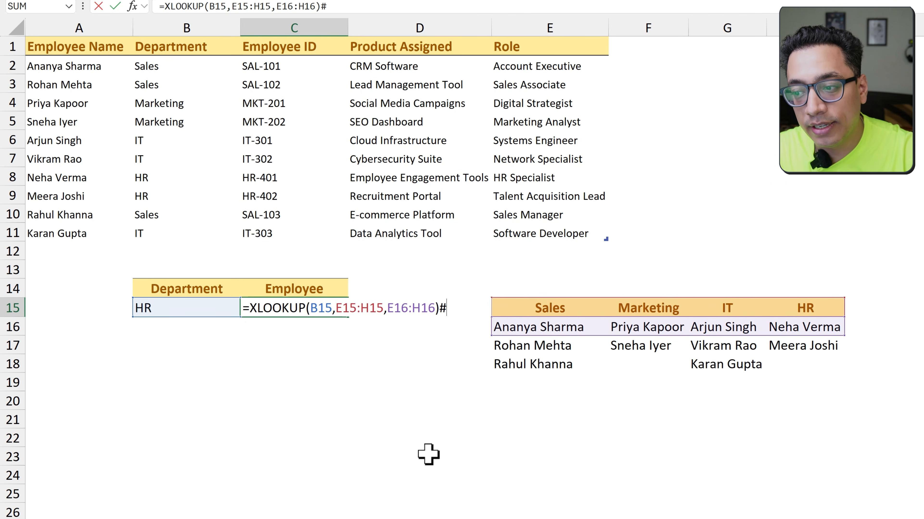
{"action": "type", "text": "#"}
{"action": "key", "text": "Return"}
{"action": "key", "text": "Up"}
{"action": "key", "text": "Left"}
{"action": "key", "text": "Right"}
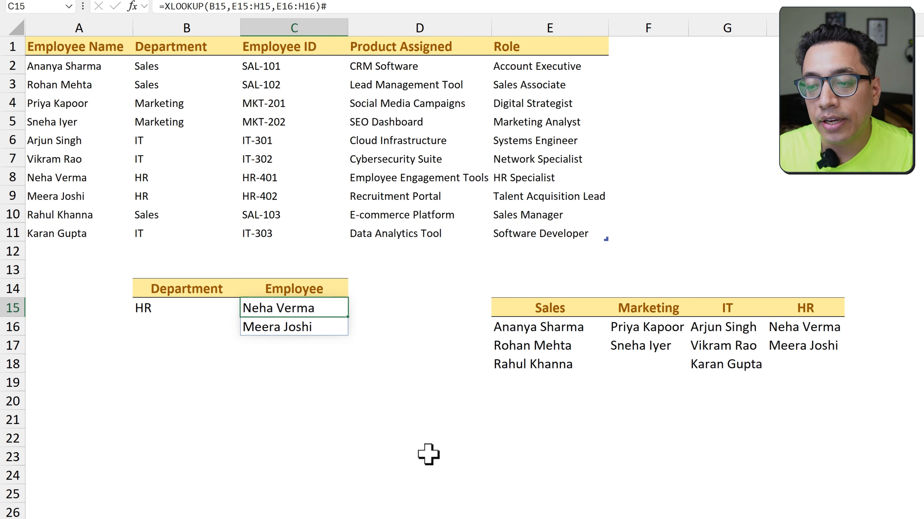
Test the spilling lookup by setting the department in B15 to Marketing, Sales and IT in turn
{"action": "key", "text": "Left"}
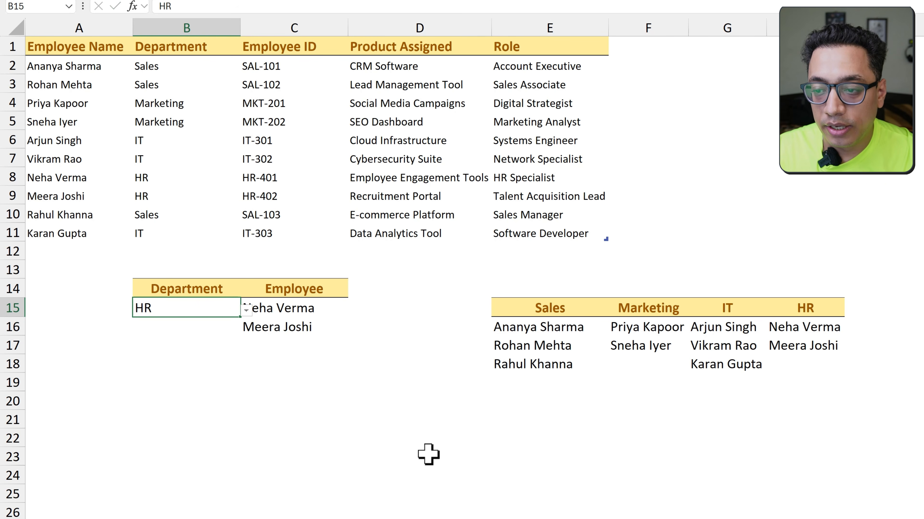
{"action": "key", "text": "alt+Down"}
{"action": "key", "text": "Up"}
{"action": "key", "text": "Up"}
{"action": "key", "text": "Return"}
{"action": "key", "text": "alt+Down"}
{"action": "key", "text": "Up"}
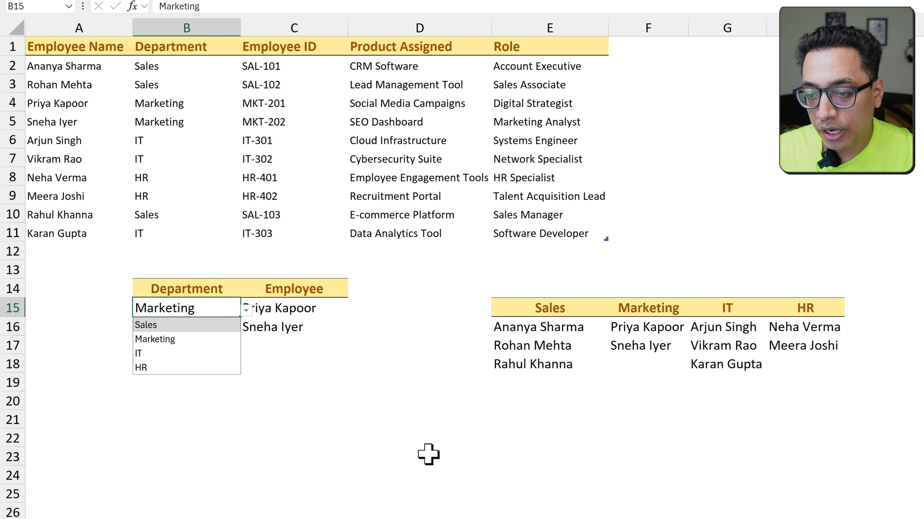
{"action": "key", "text": "Return"}
{"action": "key", "text": "alt+Down"}
{"action": "key", "text": "Down"}
{"action": "key", "text": "Down"}
{"action": "key", "text": "Return"}
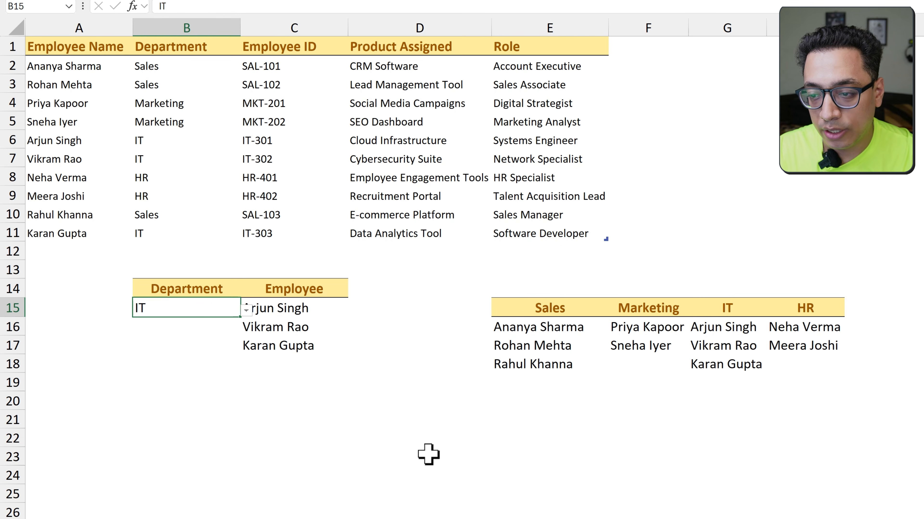
Copy the full text of the XLOOKUP formula in C15 and clear its spilled range C15:C17
{"action": "key", "text": "Right"}
{"action": "key", "text": "F2"}
{"action": "key", "text": "shift+Home"}
{"action": "key", "text": "ctrl+c"}
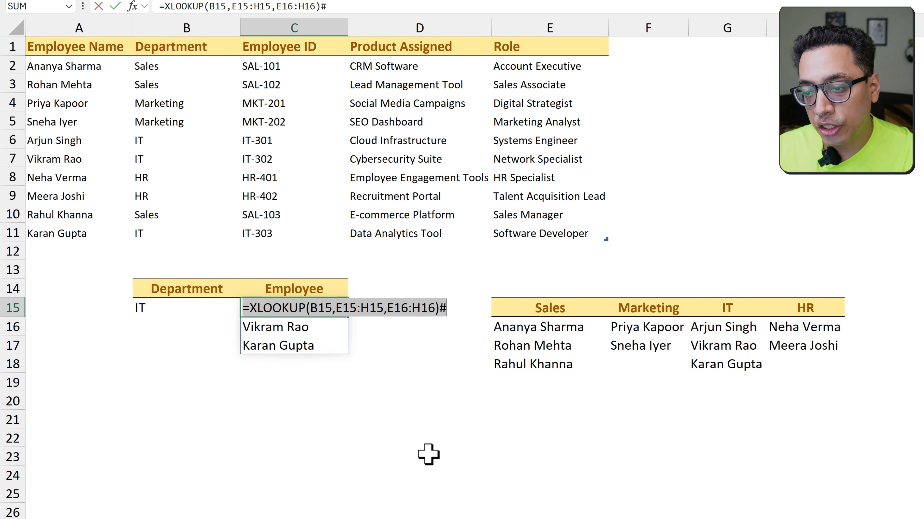
{"action": "key", "text": "Escape"}
{"action": "left_click_drag", "start_coordinate": [323, 307], "coordinate": [324, 351]}
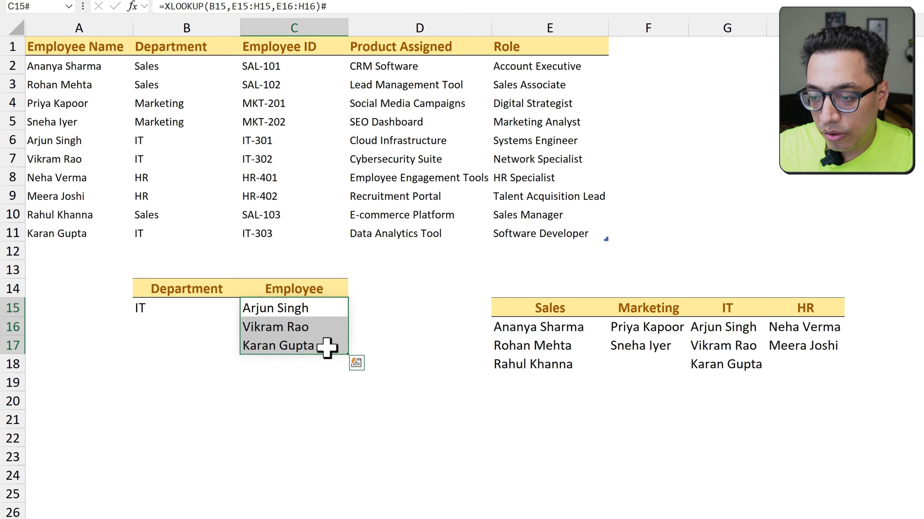
{"action": "key", "text": "Delete"}
Set up List data validation for C15 with the copied formula =XLOOKUP(B15,E15:H15,E16:H16)# as its source
{"action": "left_click", "coordinate": [330, 307]}
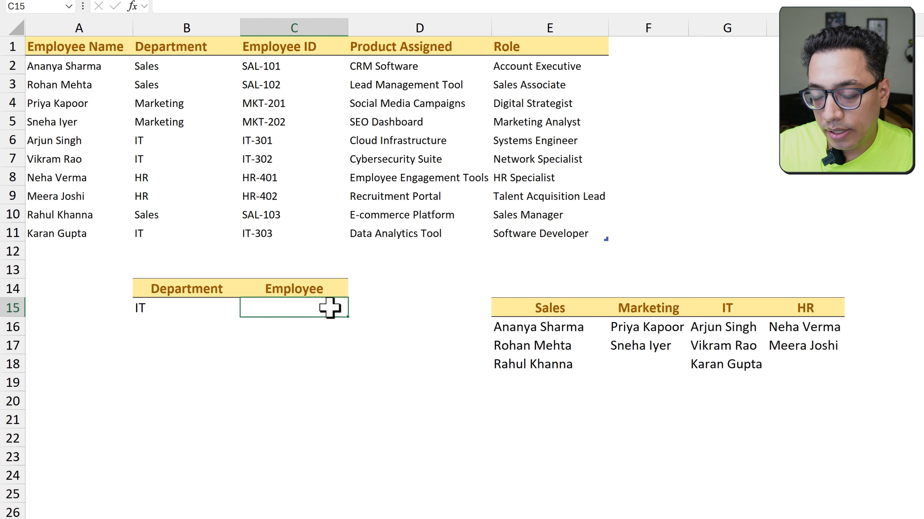
{"action": "key", "text": "alt+a"}
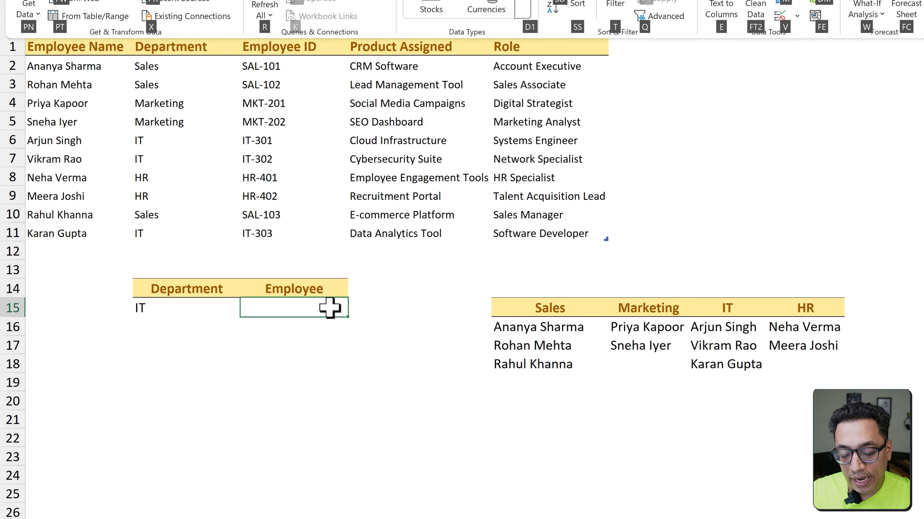
{"action": "key", "text": "v"}
{"action": "key", "text": "v"}
{"action": "left_click_drag", "start_coordinate": [645, 62], "coordinate": [320, 76]}
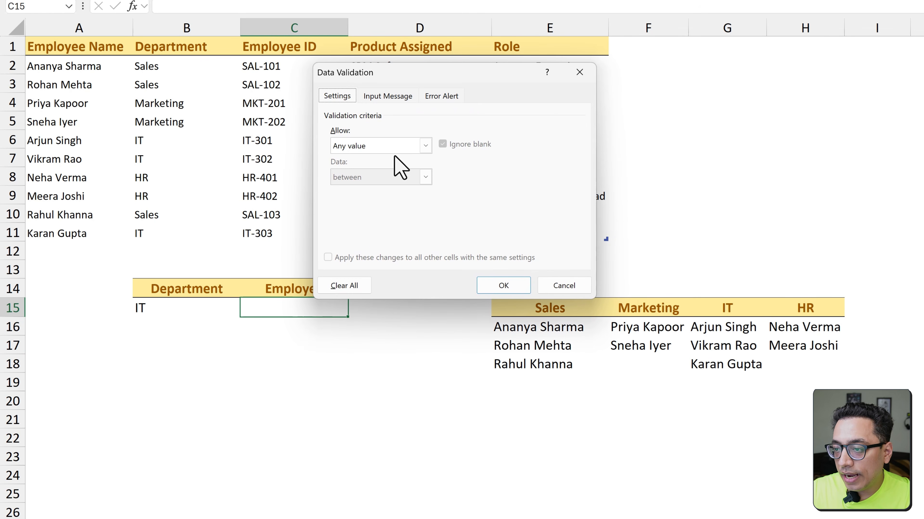
{"action": "left_click", "coordinate": [403, 145]}
{"action": "left_click", "coordinate": [364, 188]}
{"action": "left_click", "coordinate": [359, 208]}
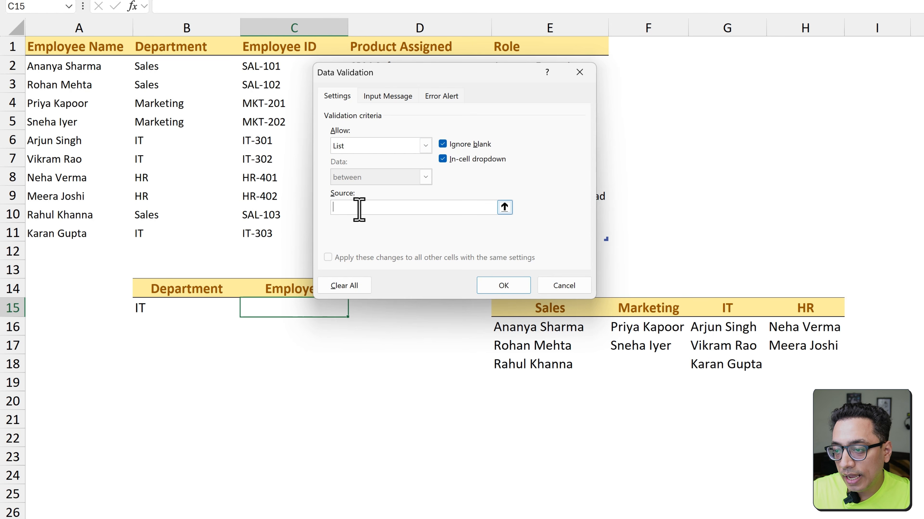
{"action": "key", "text": "ctrl+v"}
Make the source references absolute as $B$15,$E$15:$H$15,$E$16:$H$16 and apply the validation
{"action": "left_click_drag", "start_coordinate": [440, 207], "coordinate": [374, 210]}
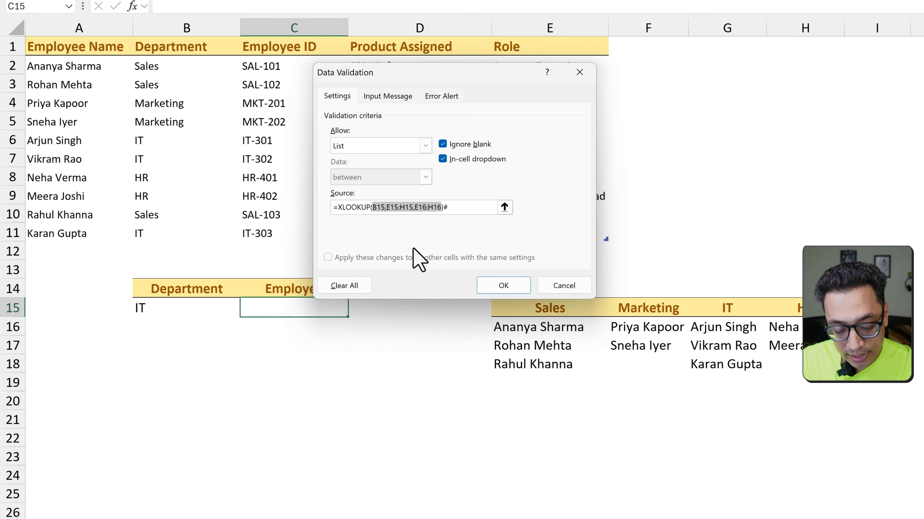
{"action": "key", "text": "F4"}
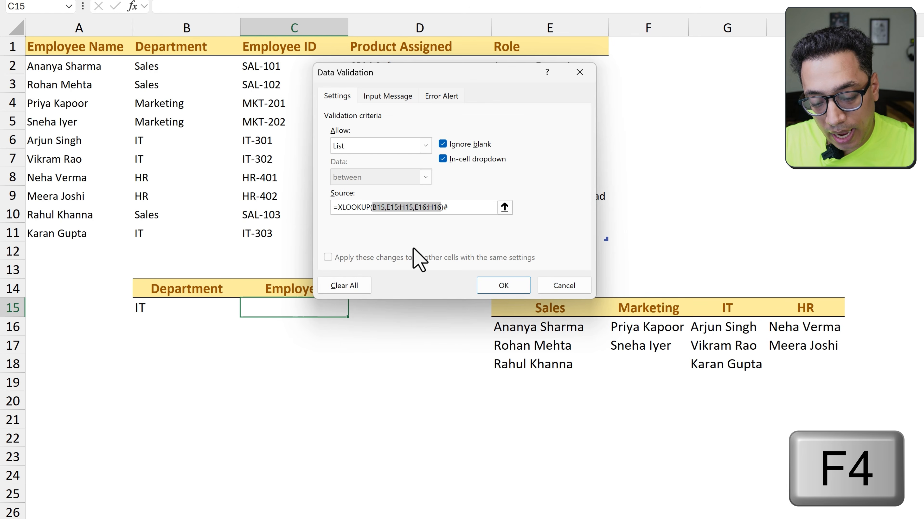
{"action": "key", "text": "F4"}
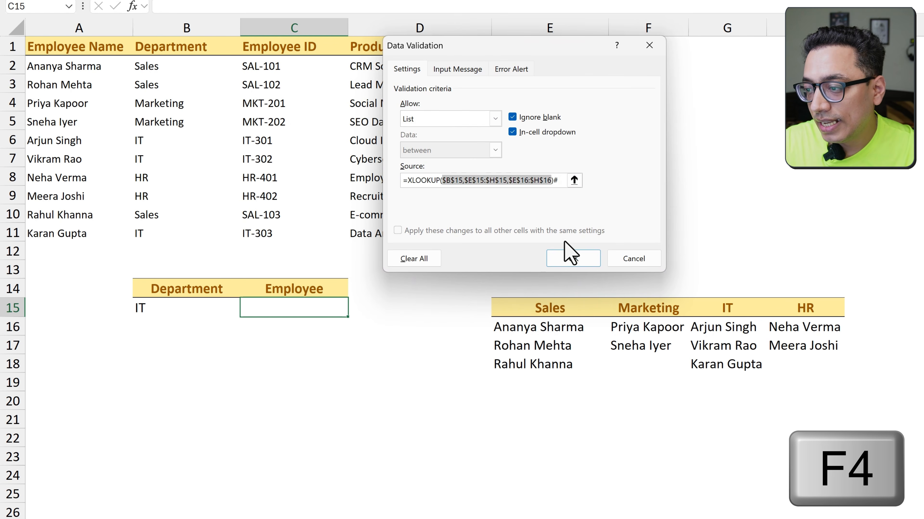
{"action": "left_click", "coordinate": [571, 255]}
Choose Marketing as the department in B15 and pick the second listed employee in C15
{"action": "left_click", "coordinate": [233, 309]}
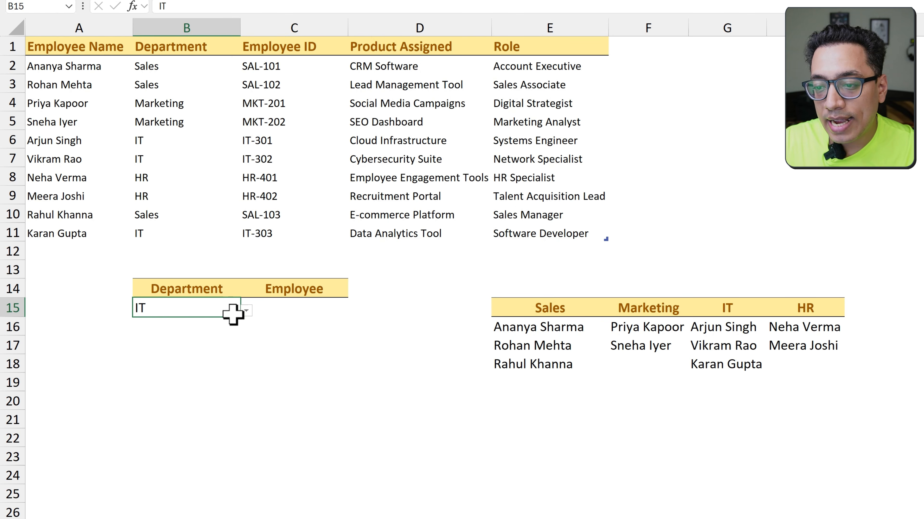
{"action": "left_click", "coordinate": [246, 310]}
{"action": "left_click", "coordinate": [214, 339]}
{"action": "left_click", "coordinate": [309, 312]}
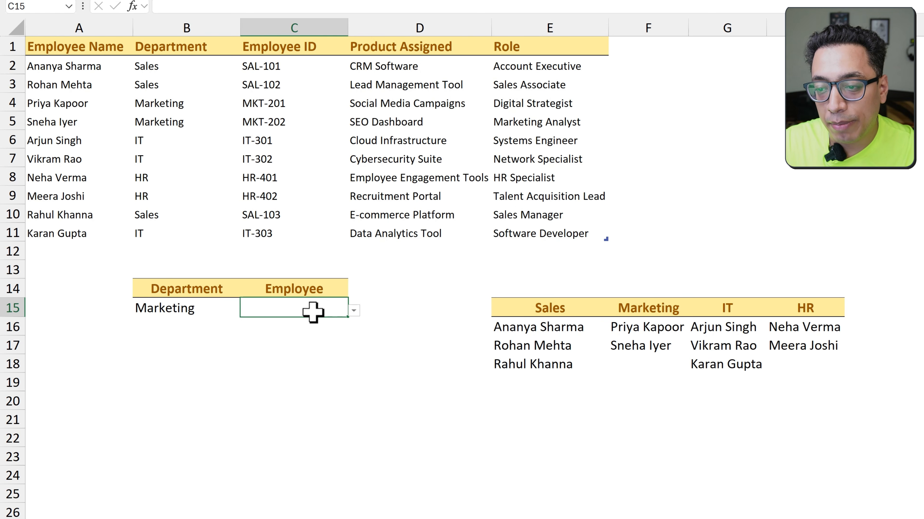
{"action": "left_click", "coordinate": [354, 311]}
{"action": "left_click", "coordinate": [329, 339]}
Change the department in B15 to IT and open the employee dropdown in C15 to check its entries
{"action": "left_click", "coordinate": [206, 309]}
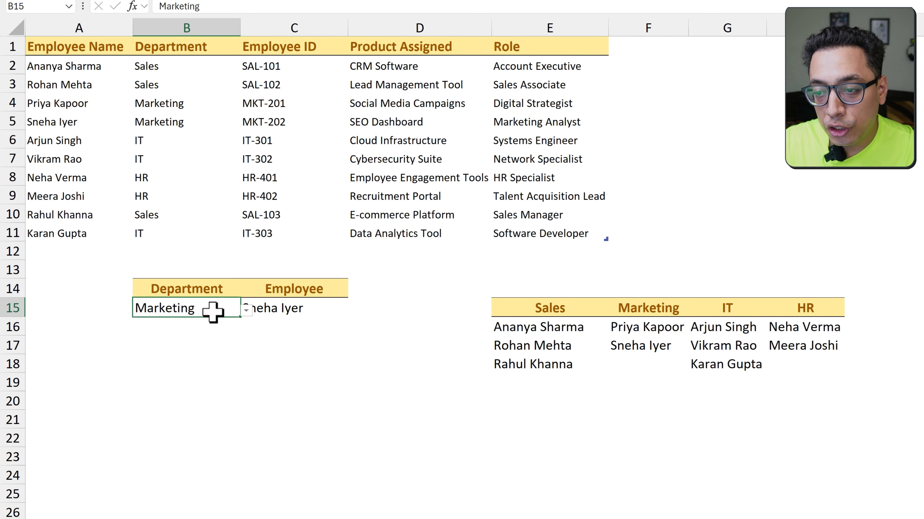
{"action": "left_click", "coordinate": [246, 310]}
{"action": "left_click", "coordinate": [205, 353]}
{"action": "left_click", "coordinate": [313, 309]}
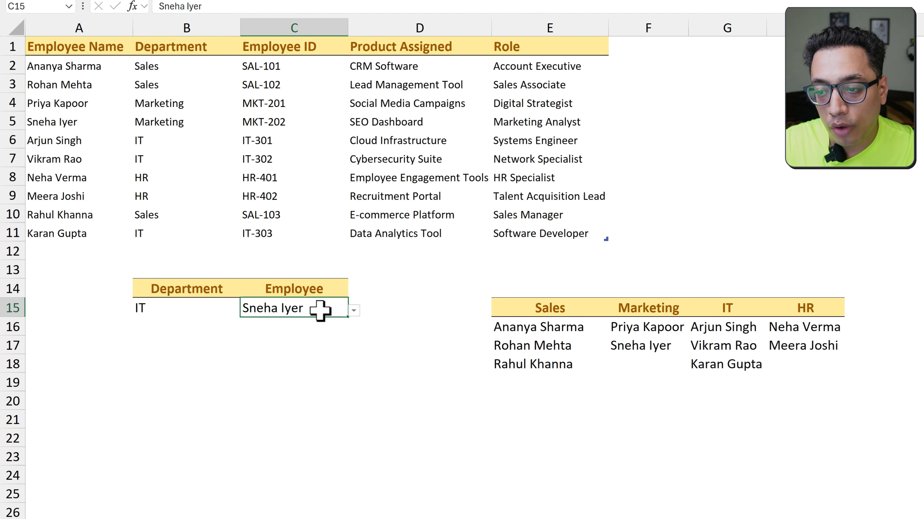
{"action": "left_click", "coordinate": [354, 311]}
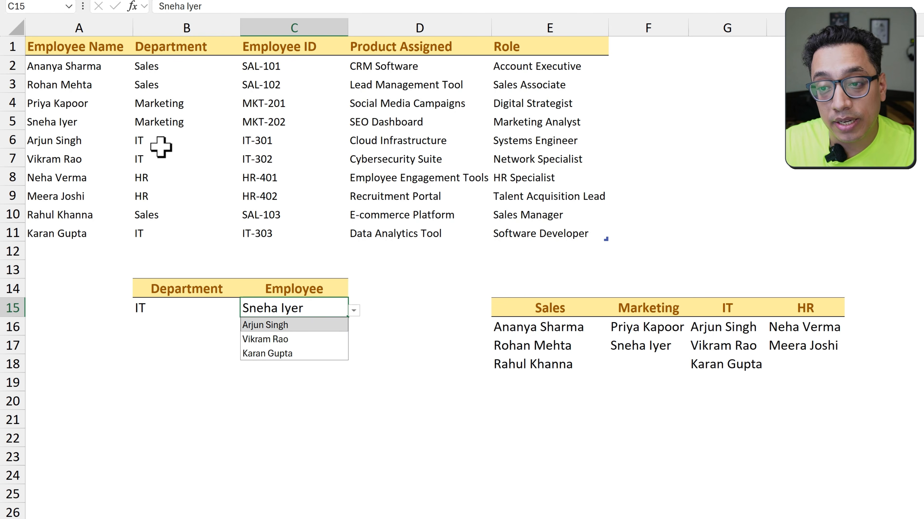